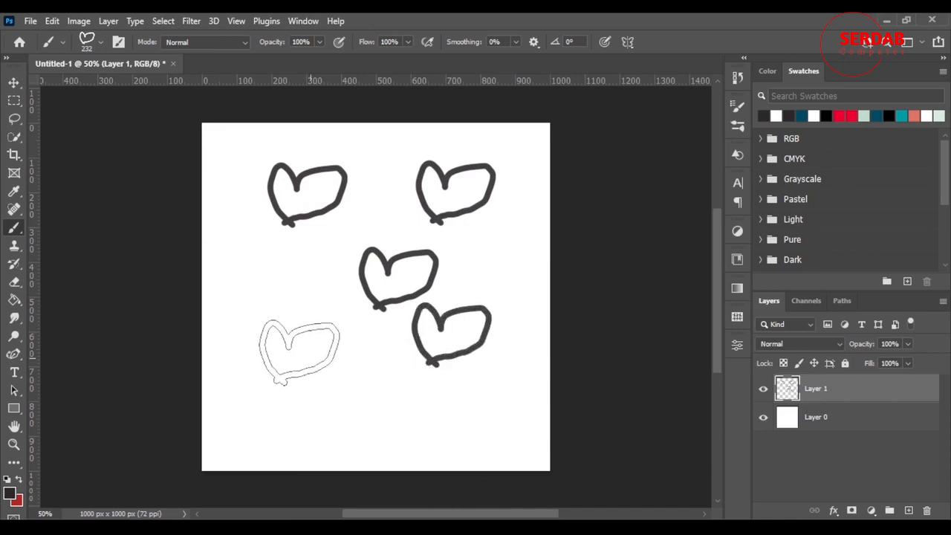
Step: Stamp two more hearts with the 232 px heart brush in the lower left and bottom centre of the canvas
click(300, 353)
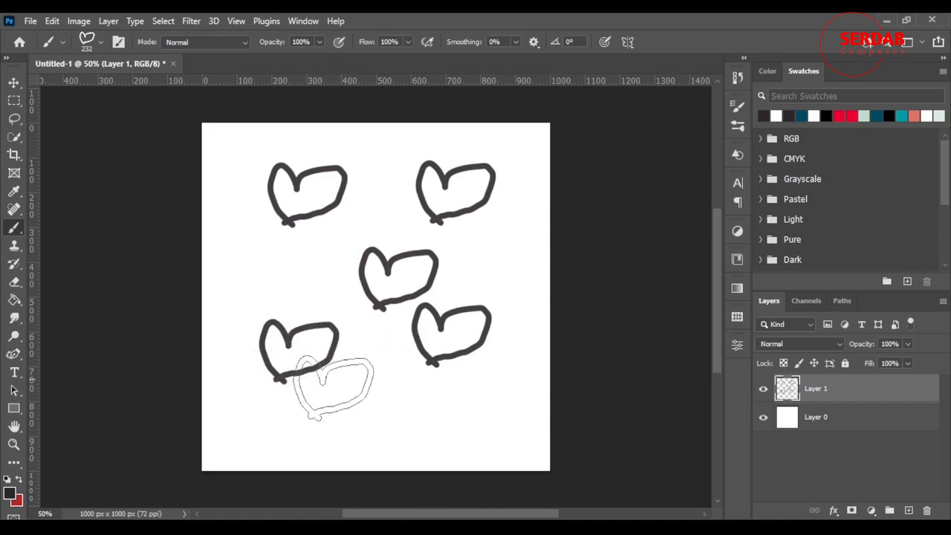
click(400, 413)
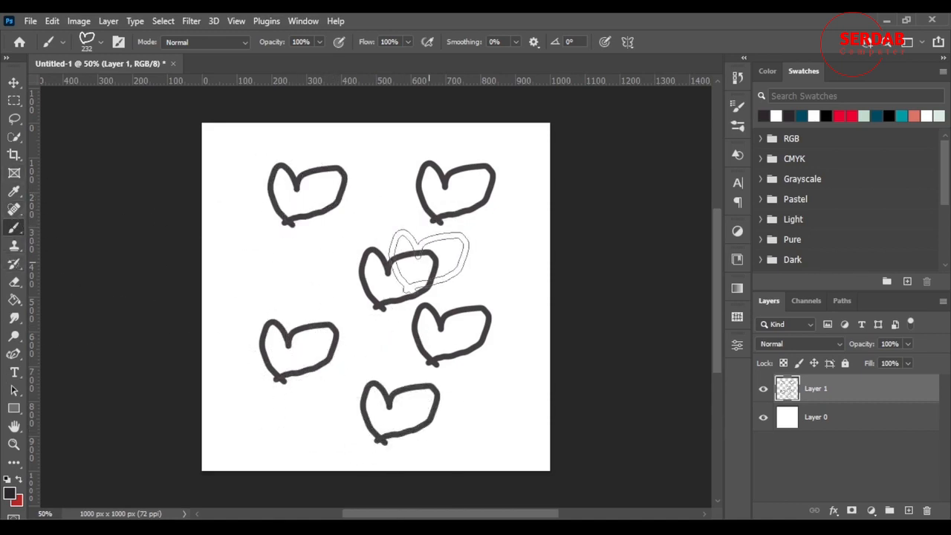
scroll(339, 223, down, 5)
scroll(339, 222, up, 6)
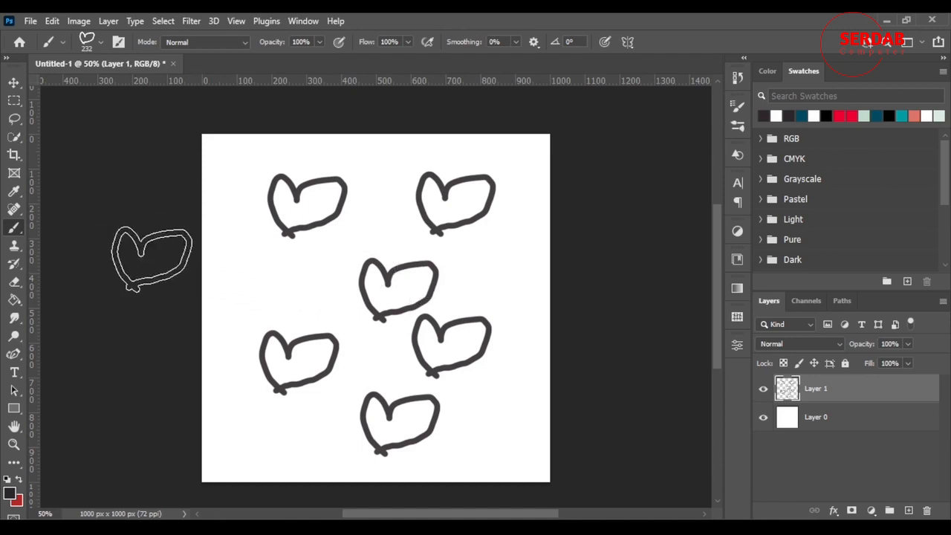
Step: Switch to the hard round brush at 100% hardness and reduce its size for fine drawing
right_click(295, 234)
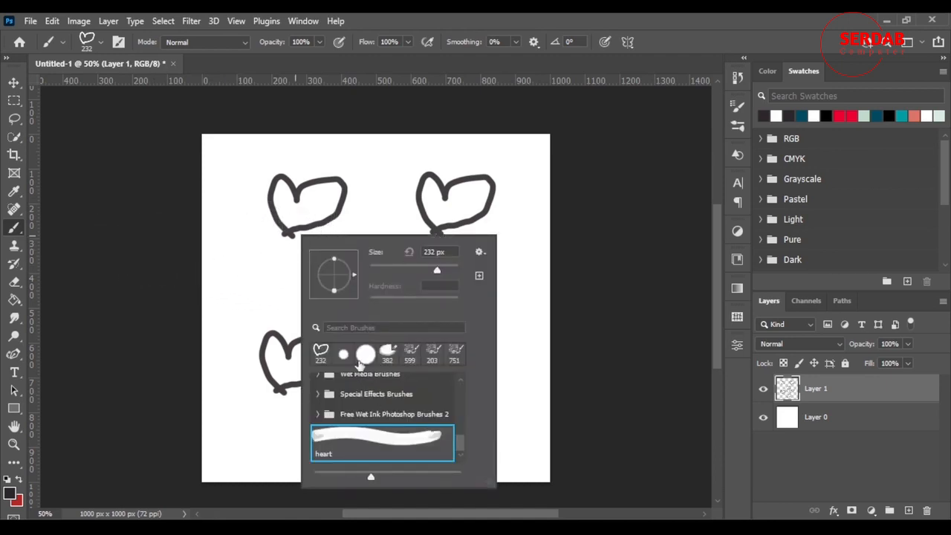
click(365, 354)
key(Return)
alt+right_click(454, 224)
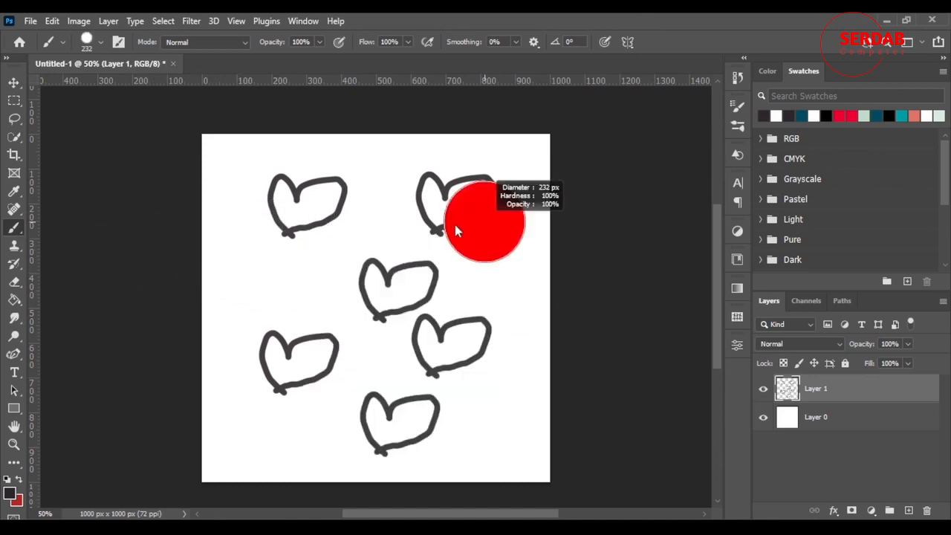
drag(455, 224, 443, 230)
Step: Sketch small hearts by hand near both sides of the canvas with the 9 px round brush, and undo them
mouse_move(281, 297)
mouse_down()
mouse_move(309, 268)
mouse_move(294, 297)
mouse_move(298, 265)
mouse_move(286, 282)
mouse_move(308, 261)
mouse_move(277, 297)
mouse_up()
key(ctrl+z)
alt+right_click(297, 269)
mouse_move(509, 298)
mouse_down()
mouse_move(508, 274)
mouse_move(528, 272)
mouse_move(507, 296)
mouse_up()
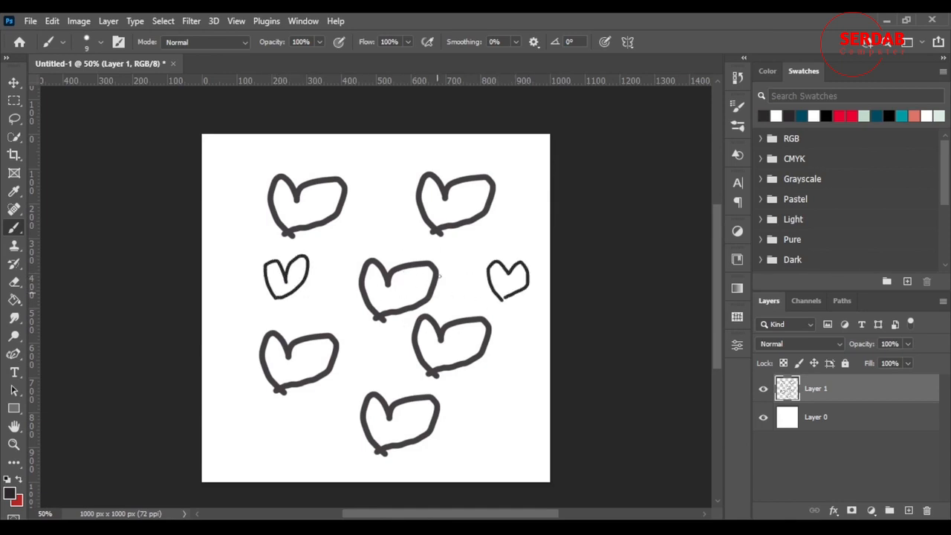
key(ctrl+z)
key(ctrl+z)
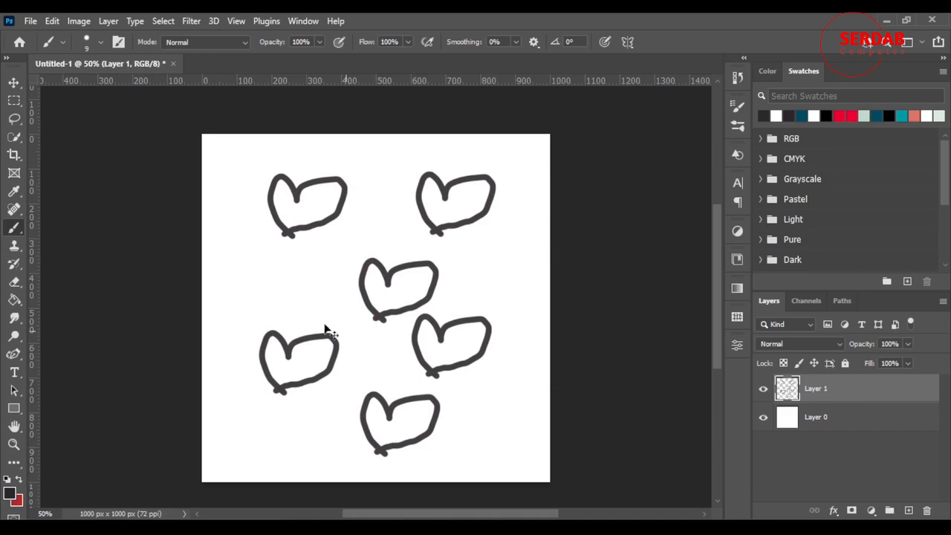
Step: Choose the heart brush at 232 px again and stamp five more hearts in the gaps across the canvas
right_click(333, 213)
click(380, 330)
key(Return)
click(280, 283)
click(491, 267)
click(506, 418)
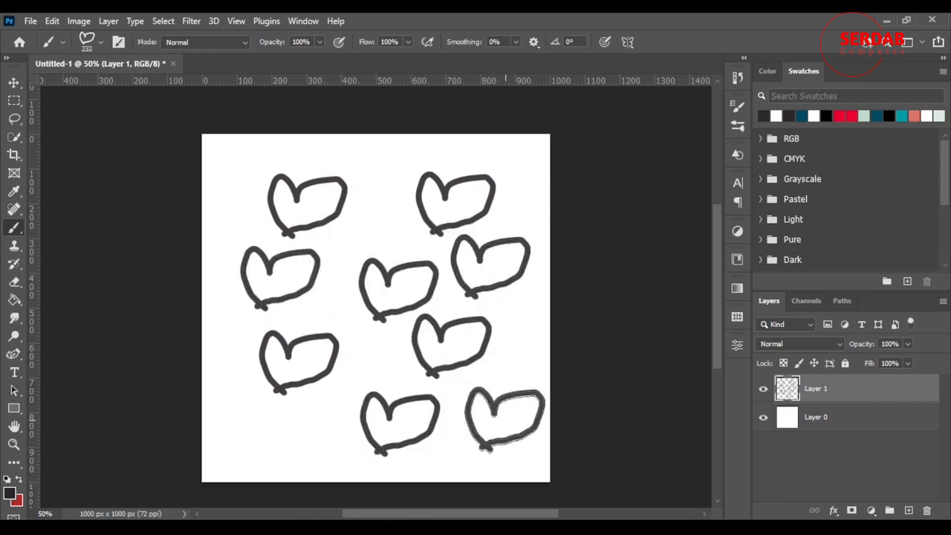
click(292, 443)
click(375, 222)
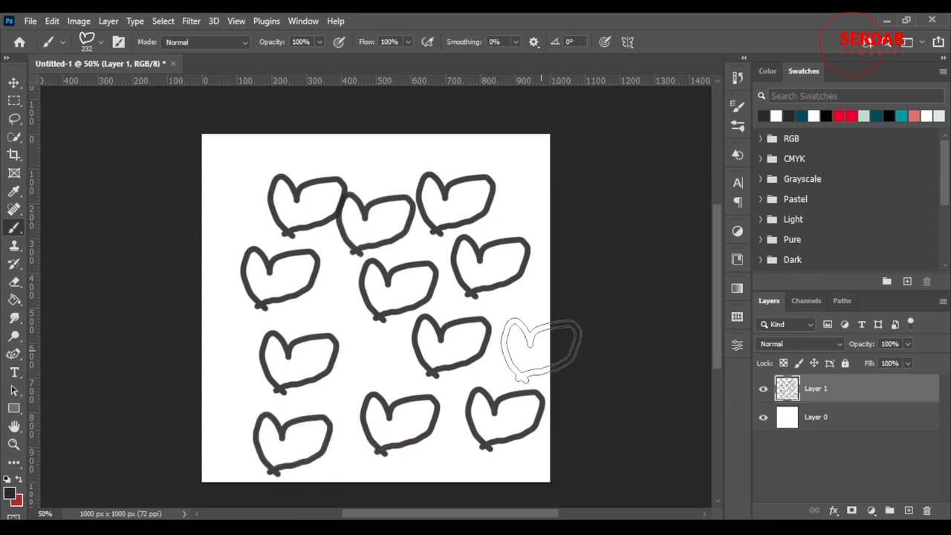
Step: Delete the layer holding the hearts and add a new empty layer above Layer 0
key(Delete)
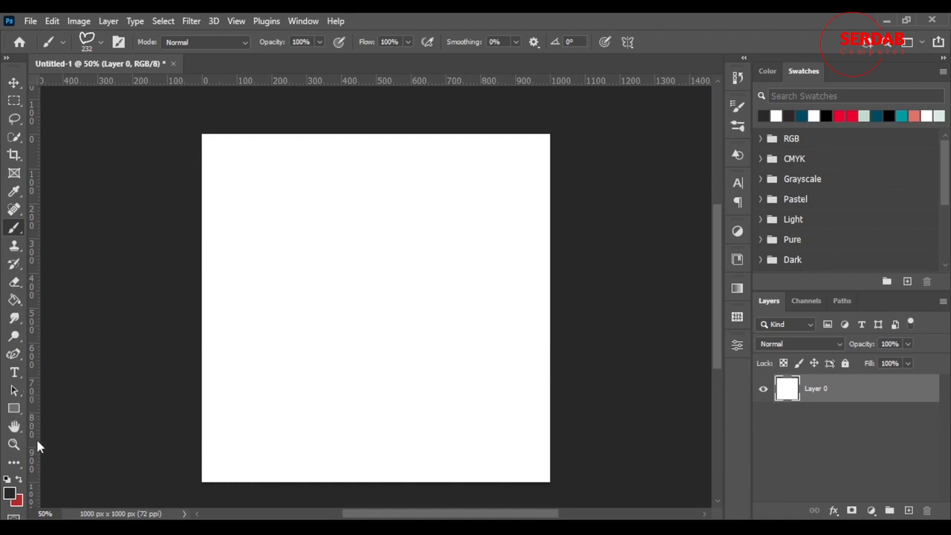
click(13, 444)
right_click(365, 340)
click(386, 344)
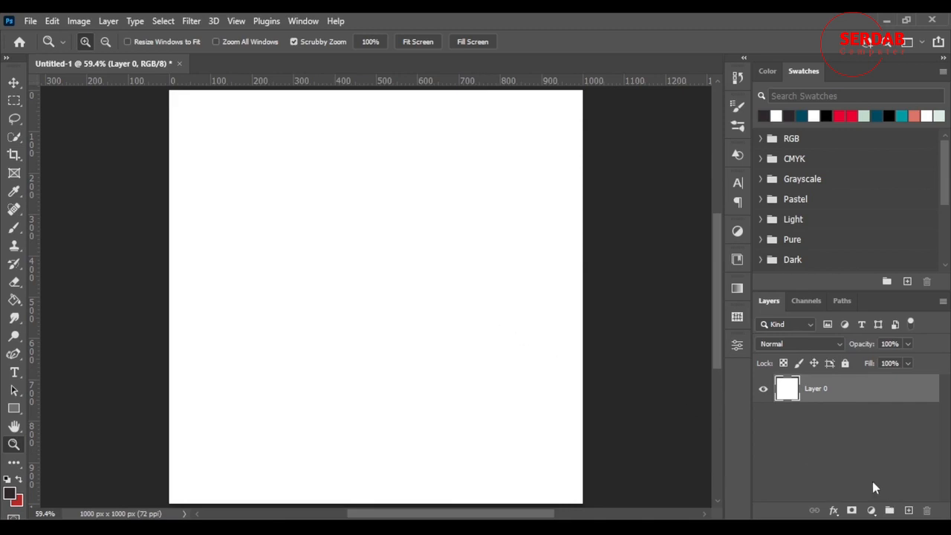
click(909, 511)
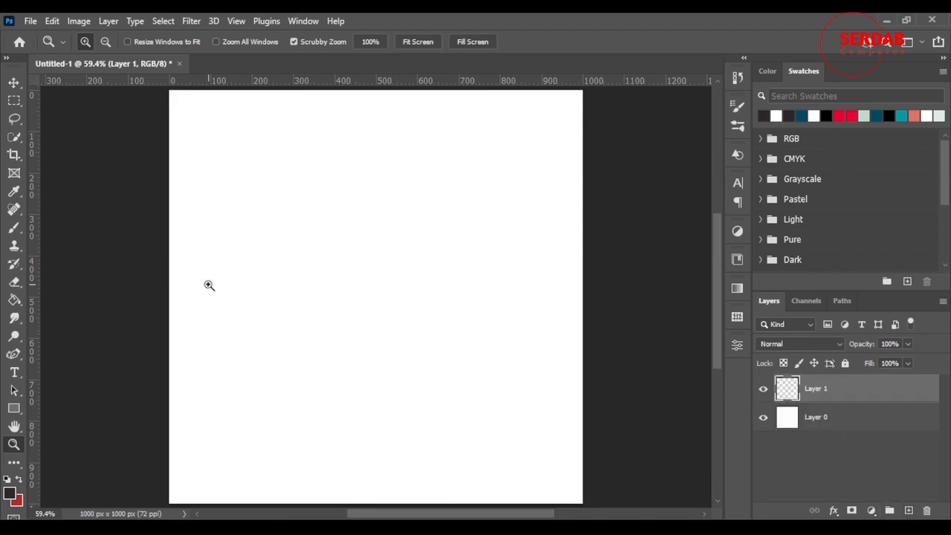
Step: Pick the hard round brush and set its size to 20 px
key(b)
right_click(437, 216)
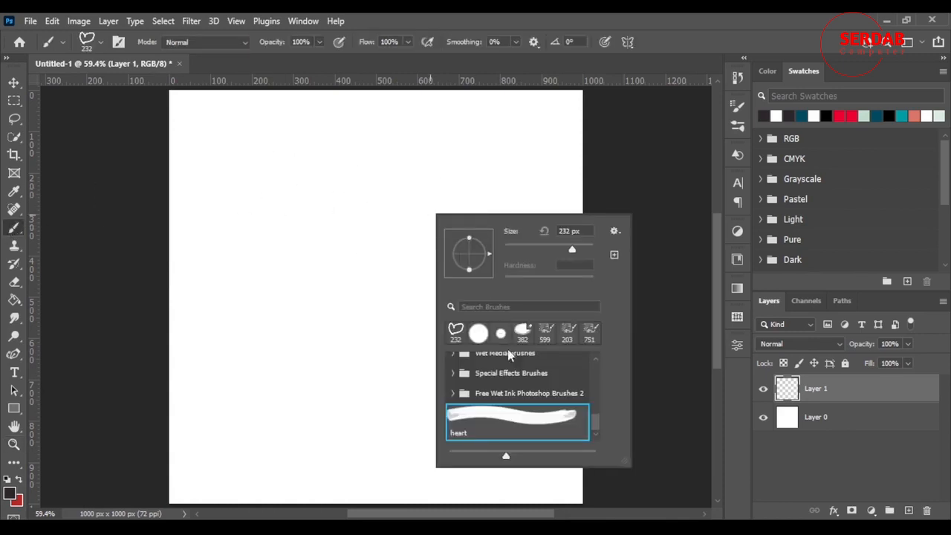
click(479, 334)
click(632, 15)
drag(442, 214, 394, 214)
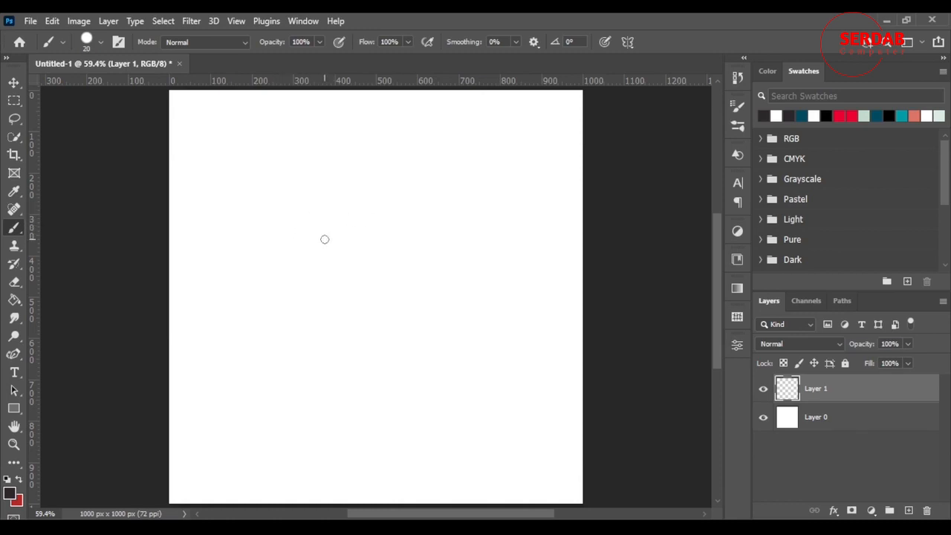
Step: Paint a diamond-shaped kite with crossed spars and a curling tail in the upper left of the canvas
mouse_move(317, 145)
mouse_down()
mouse_move(288, 194)
mouse_move(332, 258)
mouse_move(377, 186)
mouse_move(322, 138)
mouse_move(332, 253)
mouse_up()
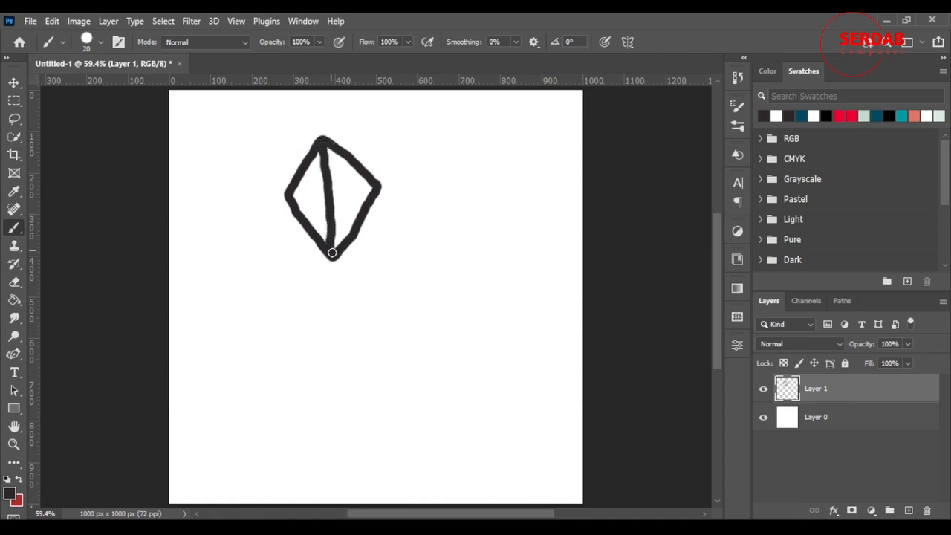
drag(288, 197, 376, 186)
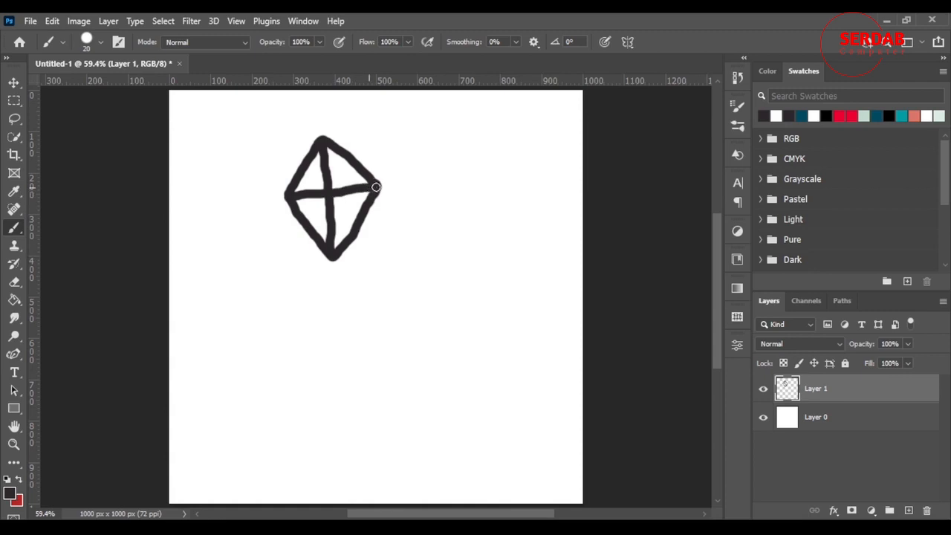
mouse_move(334, 255)
mouse_down()
mouse_move(326, 297)
mouse_move(297, 295)
mouse_move(317, 297)
mouse_move(284, 336)
mouse_move(228, 341)
mouse_up()
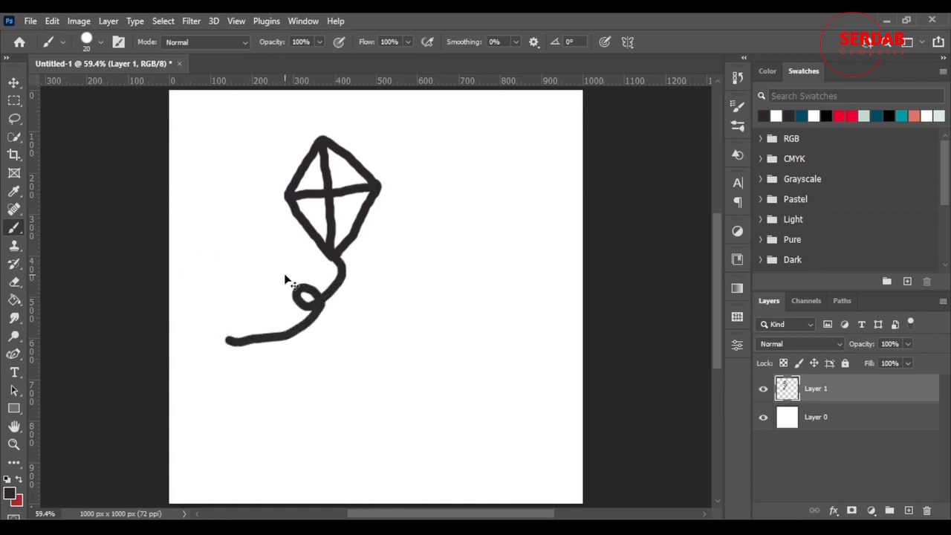
Step: Undo the thick tail and repaint it as a thinner looped string with a 10 px brush
key(ctrl+z)
key(bracketleft)
mouse_move(321, 285)
mouse_down()
mouse_move(294, 297)
mouse_move(294, 281)
mouse_move(289, 304)
mouse_move(243, 331)
mouse_up()
scroll(297, 298, up, 1)
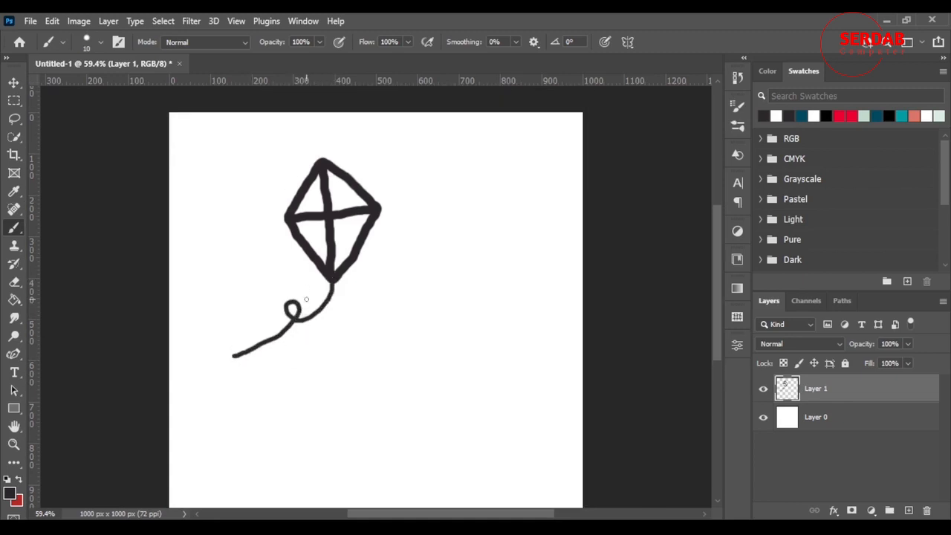
Step: Enclose the whole kite in a rectangular marquee selection, and briefly hide Layer 0 to check the transparent background
click(14, 99)
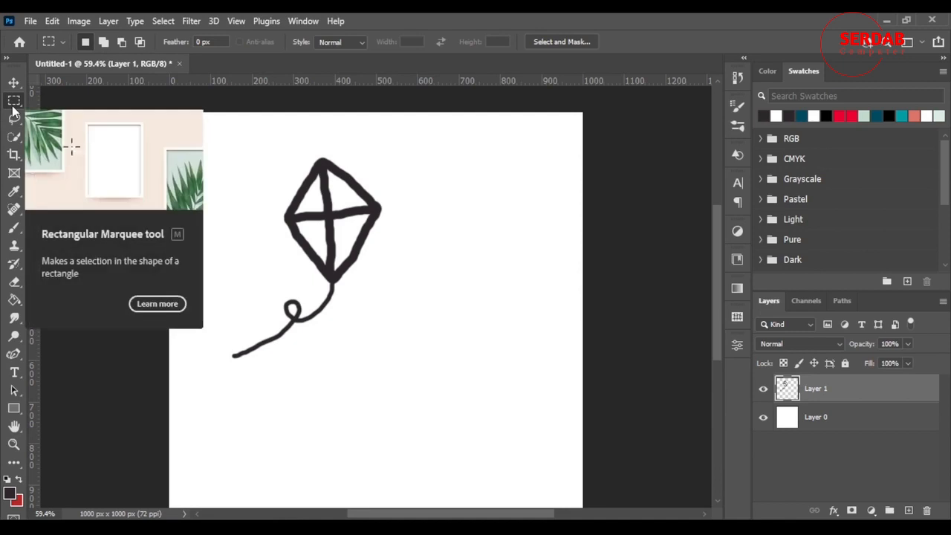
drag(187, 124, 408, 383)
click(763, 417)
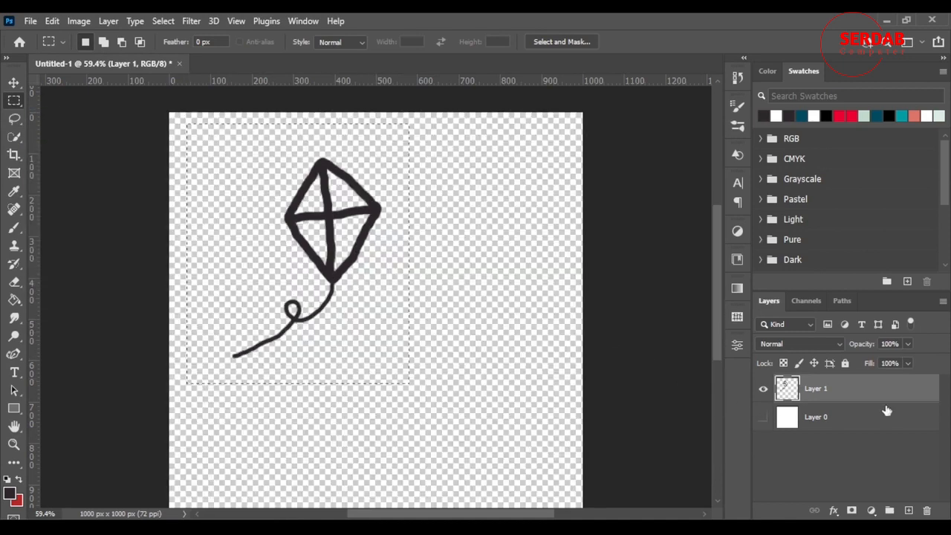
click(764, 417)
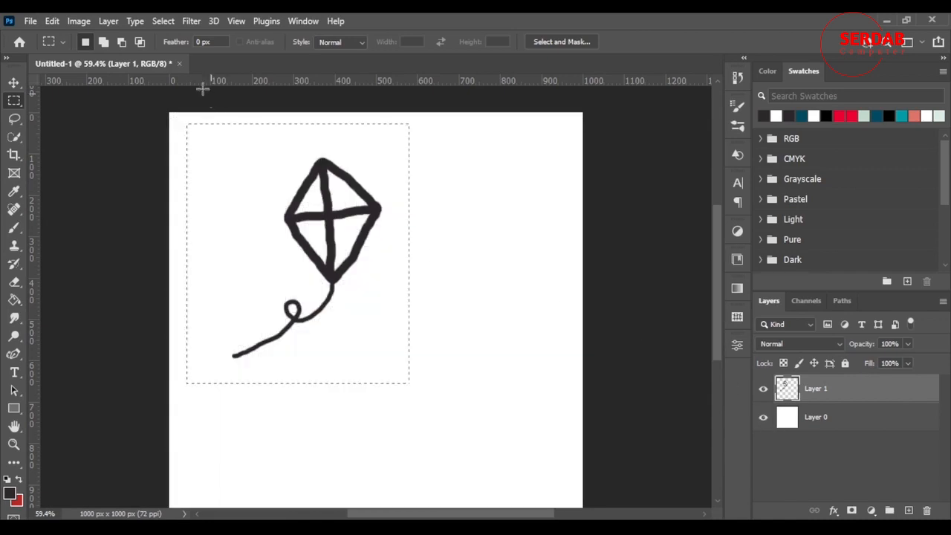
Step: Define the selected kite drawing as a brush preset named "kite"
click(53, 21)
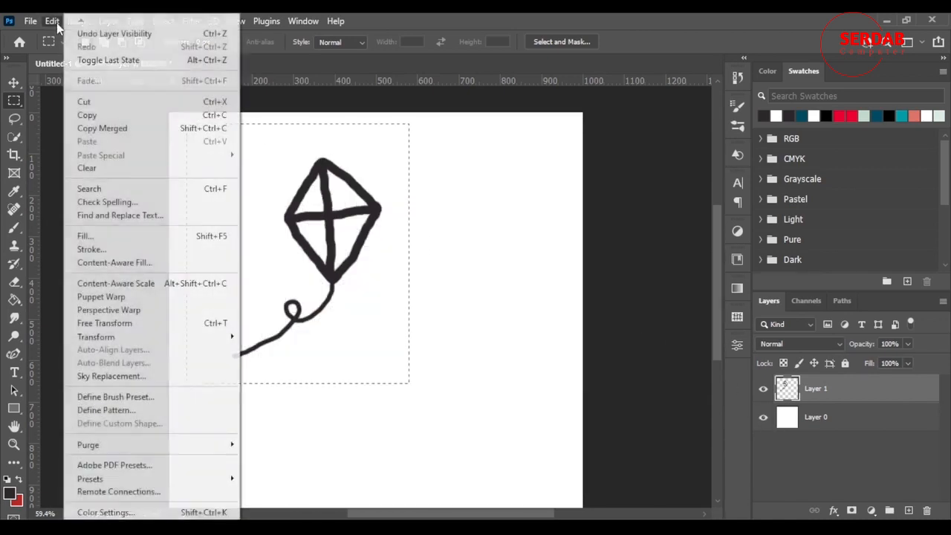
click(119, 397)
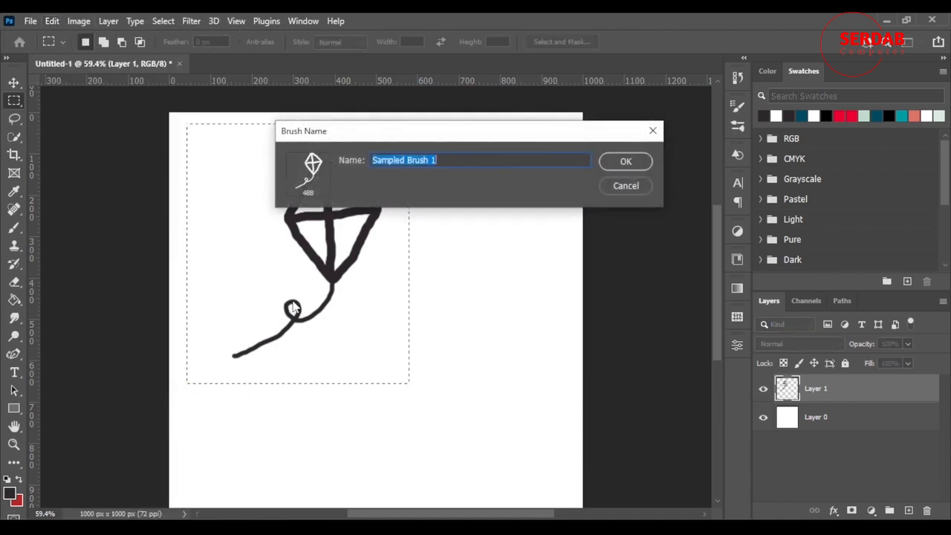
text(kite)
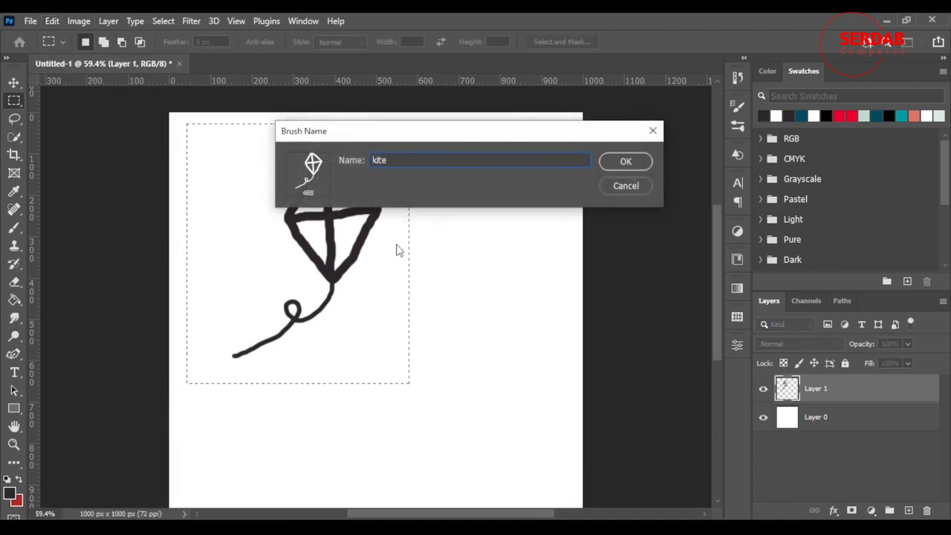
click(625, 162)
Step: Clear the selection and stamp three kites with the 488 px kite brush to the right of and below the original
key(b)
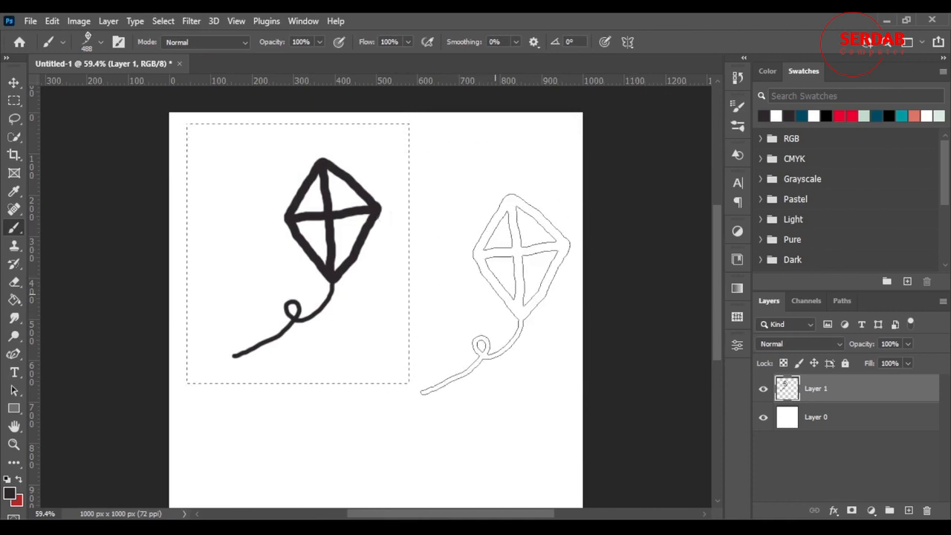
key(ctrl+d)
click(471, 287)
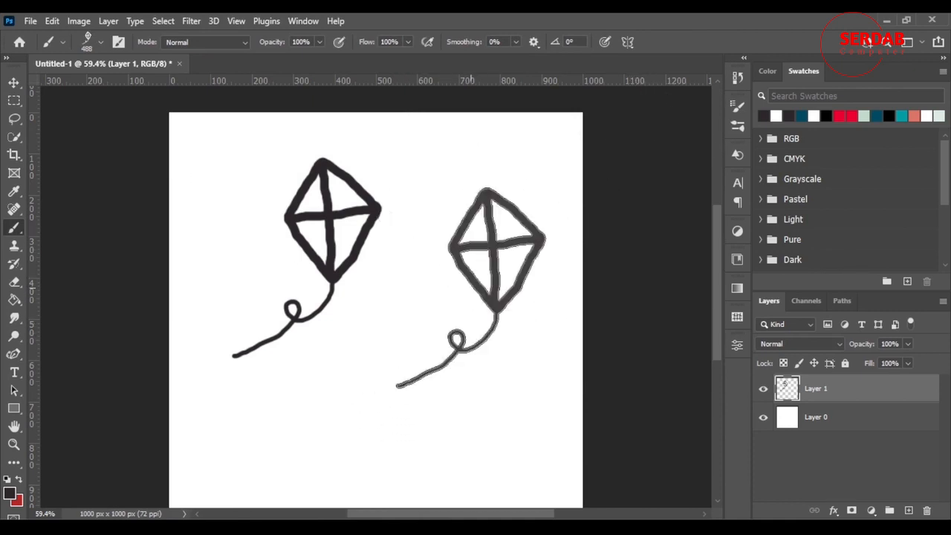
click(339, 386)
click(507, 409)
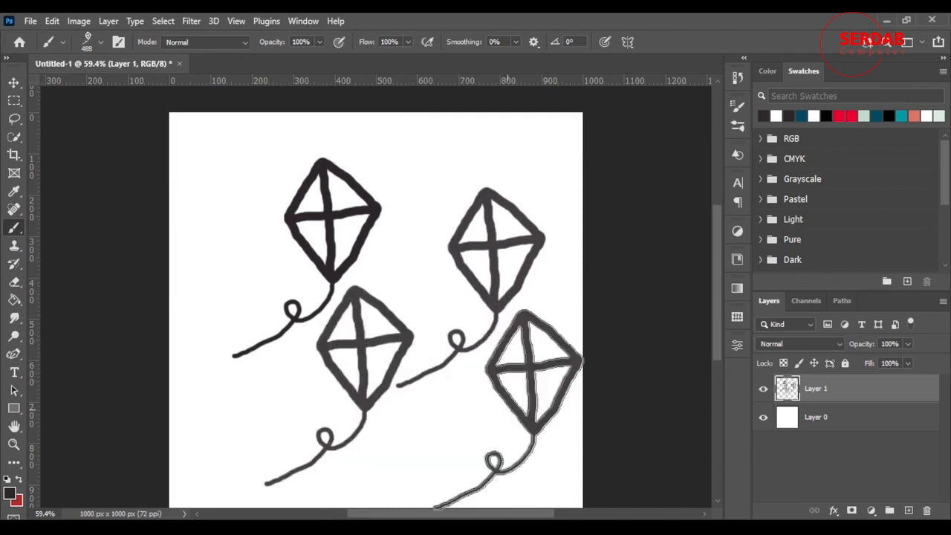
Step: Stamp six more overlapping kites around the canvas with the kite brush
scroll(486, 401, down, 3)
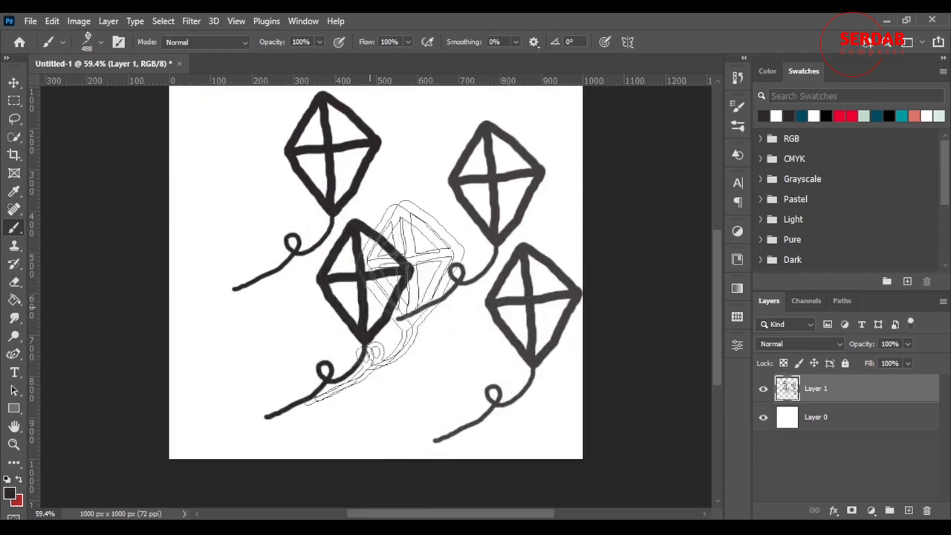
scroll(391, 222, up, 4)
click(399, 234)
click(466, 226)
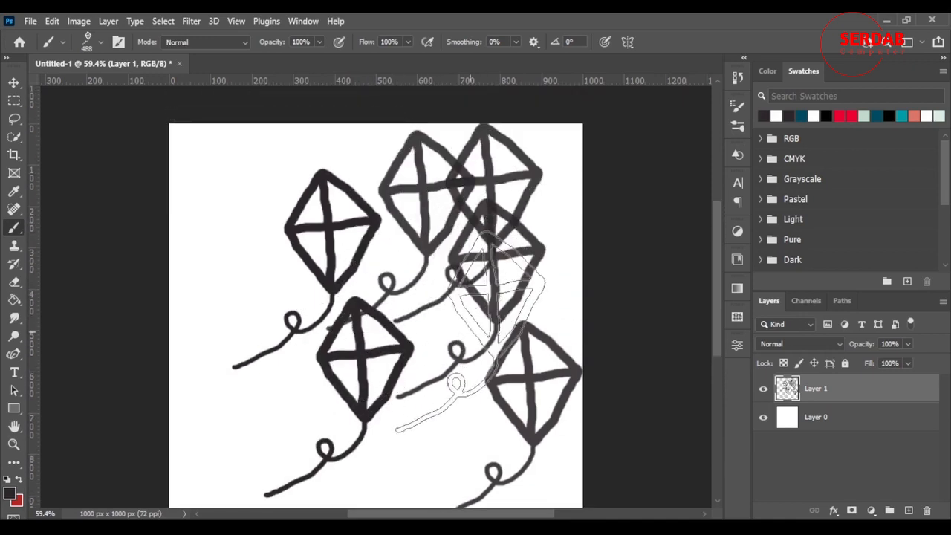
click(469, 331)
click(227, 259)
click(252, 364)
scroll(260, 349, down, 3)
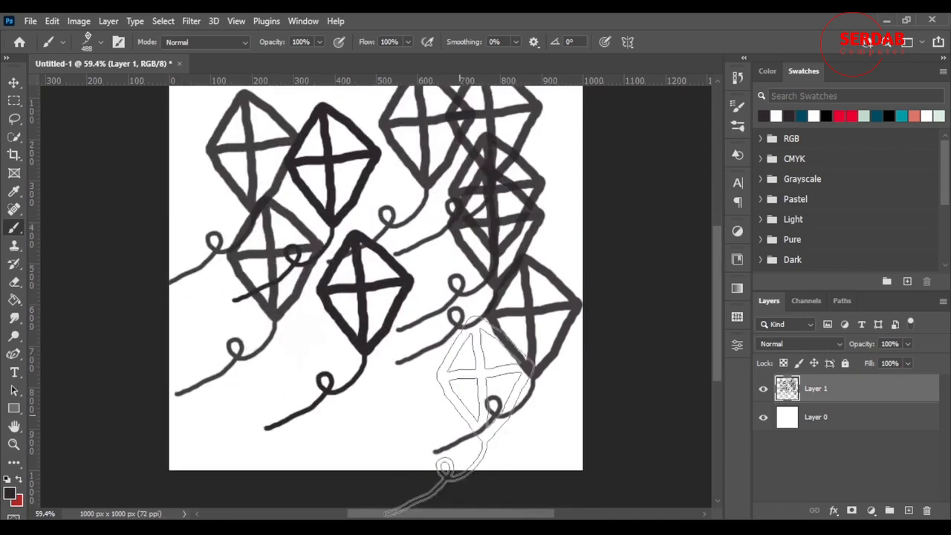
click(459, 390)
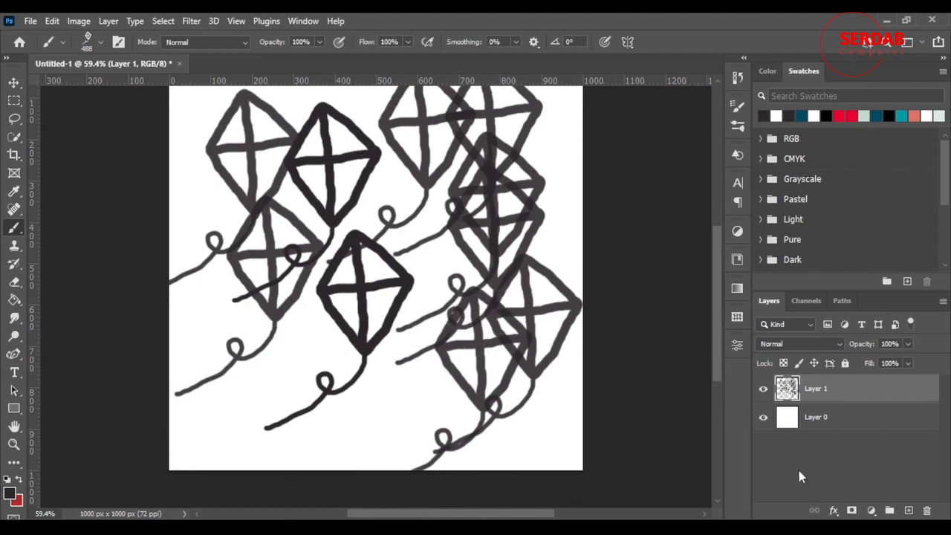
Step: Replace the kite layer with a new empty layer and paint one continuous kite-brush stroke diagonally across the canvas
key(Delete)
click(907, 511)
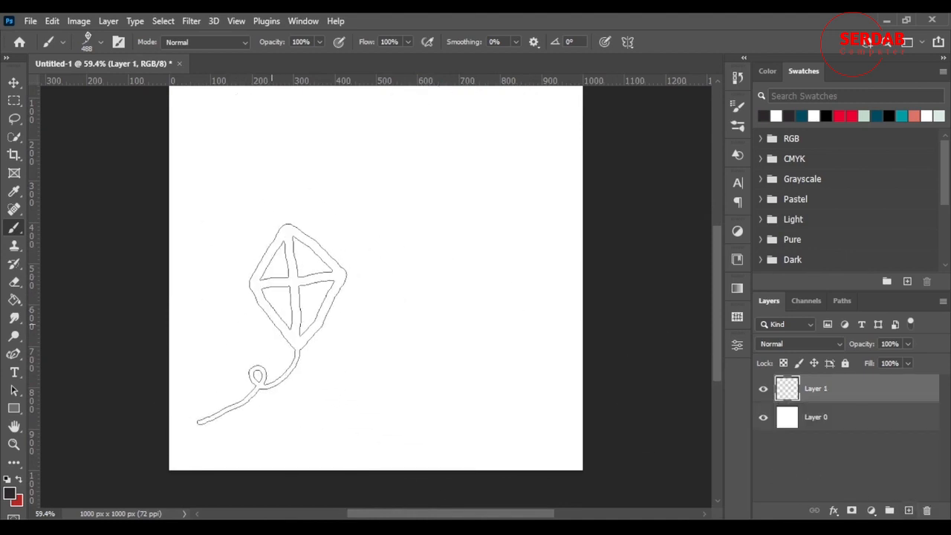
mouse_move(200, 199)
mouse_down()
mouse_move(299, 251)
mouse_move(435, 290)
mouse_move(515, 301)
mouse_move(531, 263)
mouse_up()
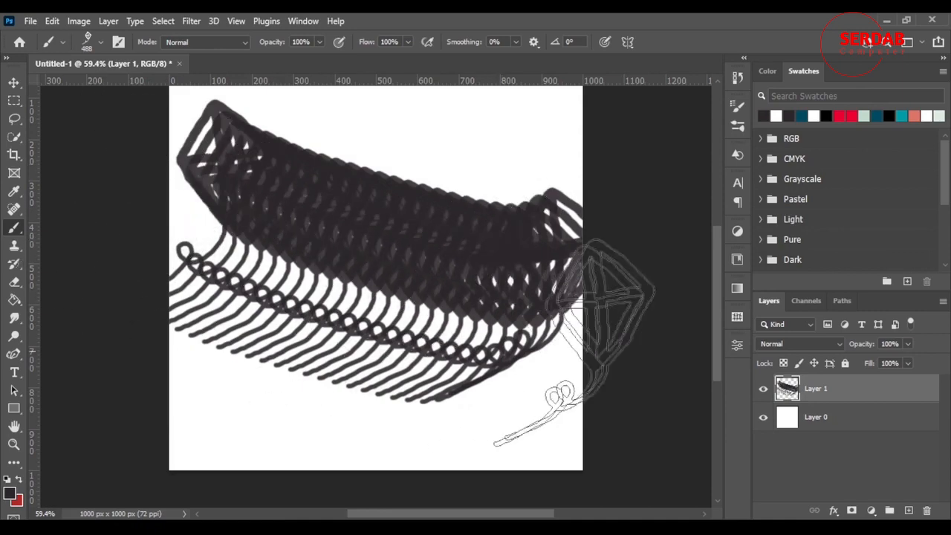
scroll(505, 298, up, 1)
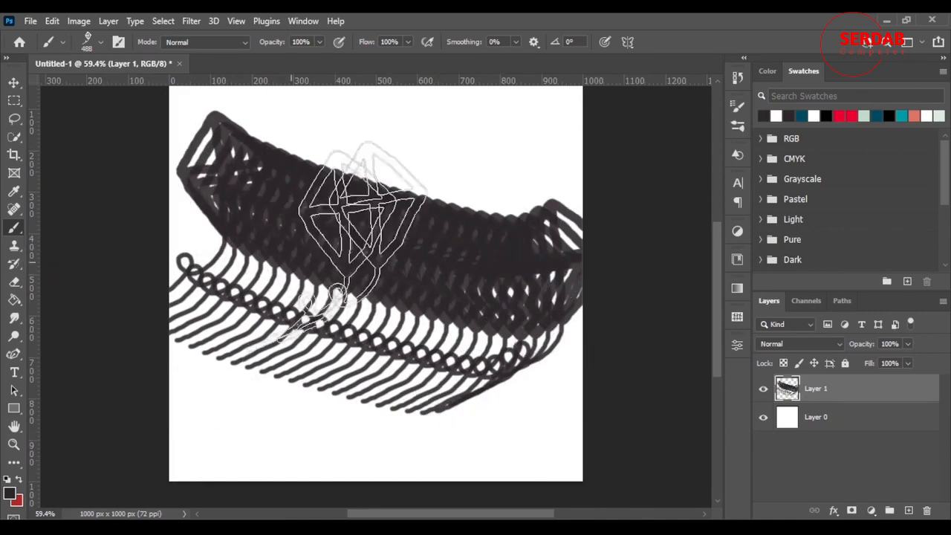
scroll(372, 283, up, 3)
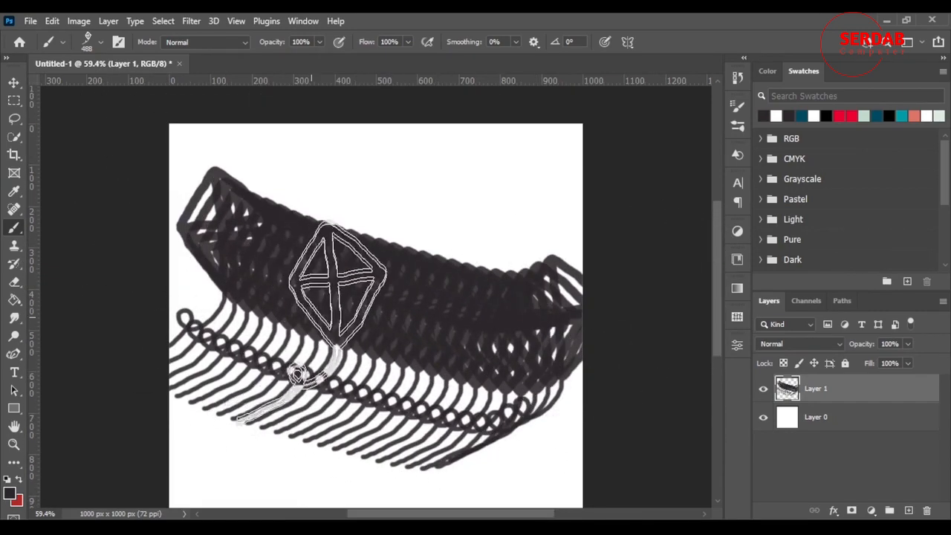
Step: Delete the layer holding the kite-brush stroke and add a new empty layer above the white background
key(Delete)
scroll(284, 295, down, 2)
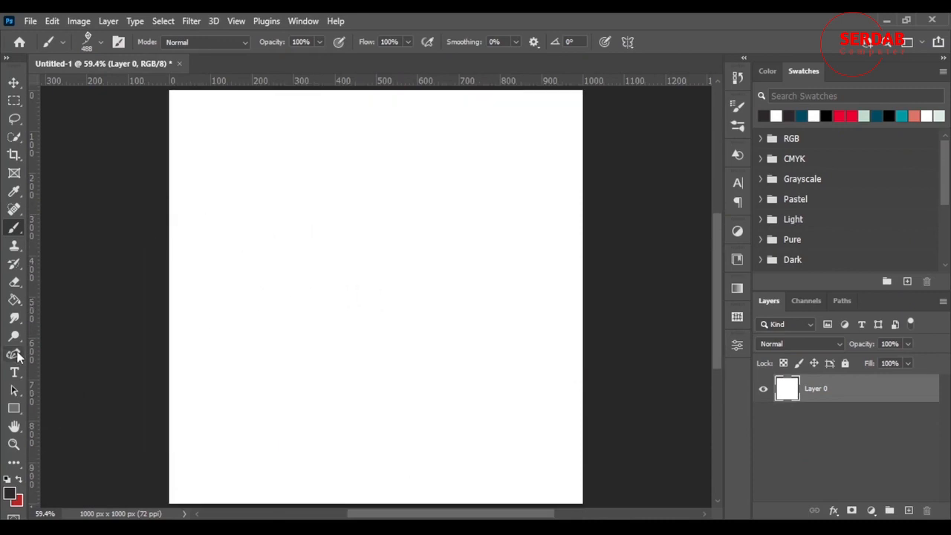
key(ctrl+shift+alt+n)
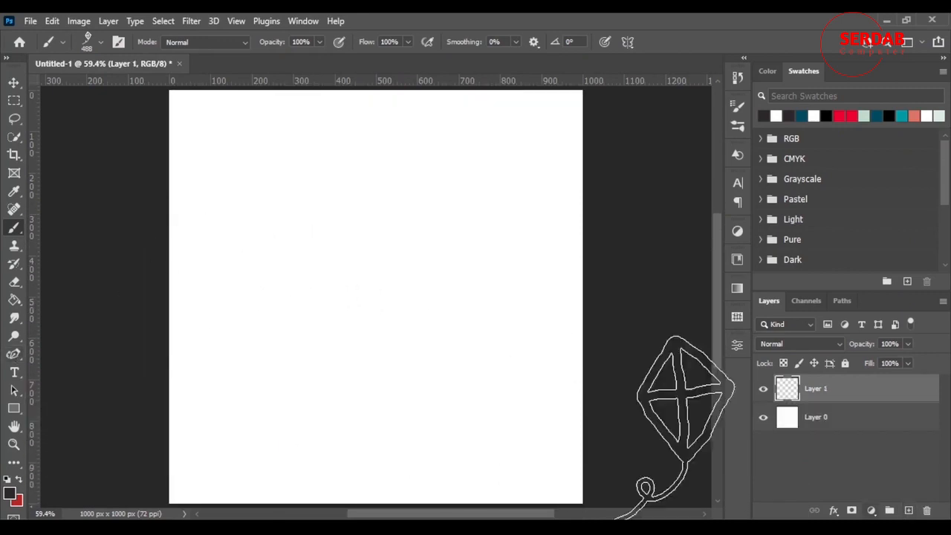
Step: Set up the Pen tool in Shape mode with no fill and a dark grey stroke
click(13, 355)
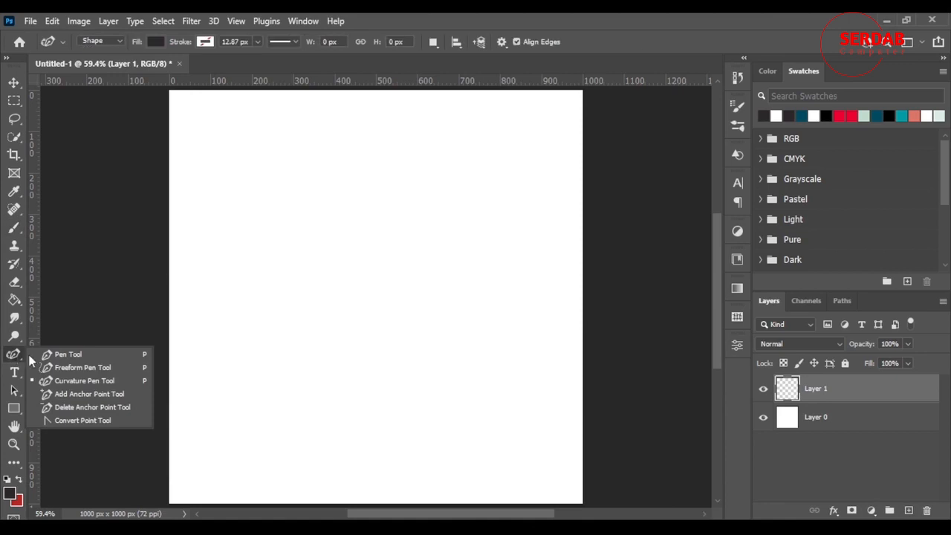
click(59, 381)
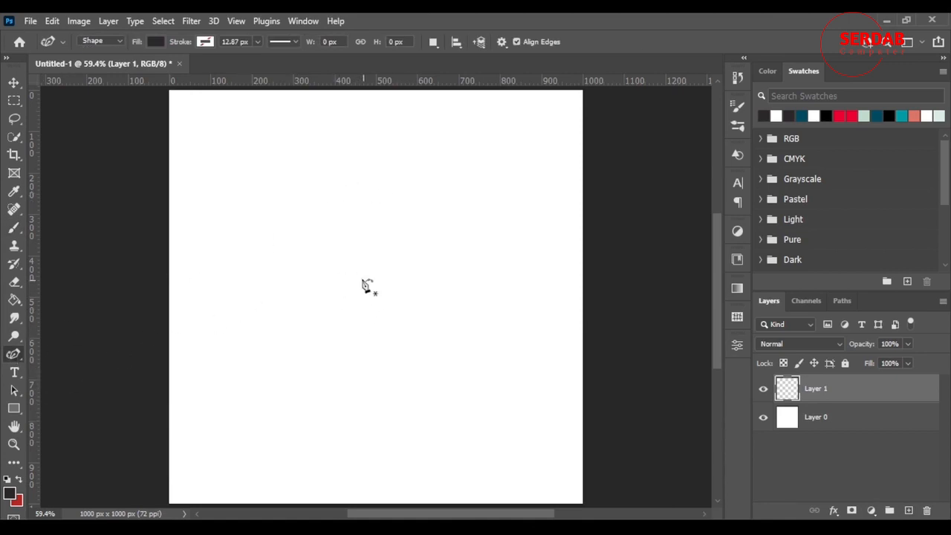
click(156, 44)
click(74, 68)
click(201, 45)
click(205, 41)
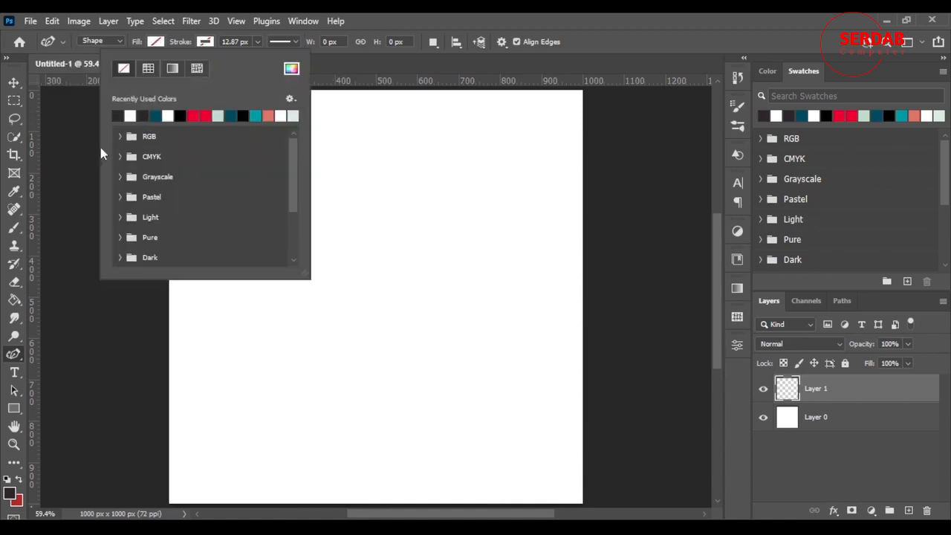
right_click(14, 355)
click(53, 354)
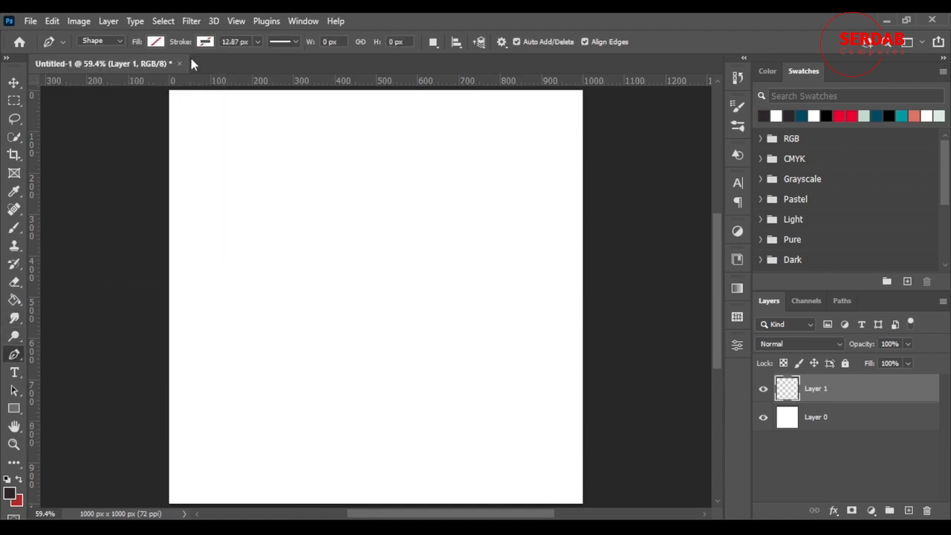
click(205, 42)
click(119, 115)
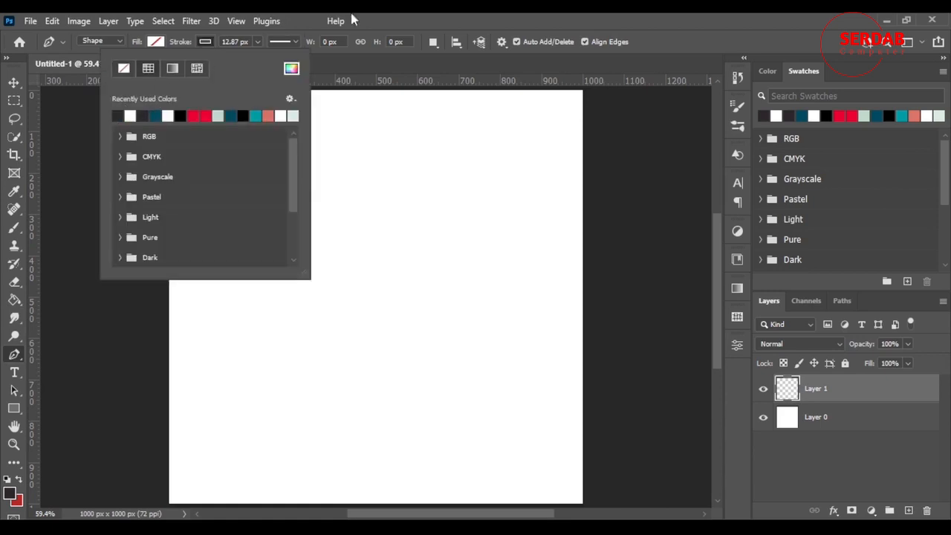
key(Return)
Step: Draw a closed five-point house outline about 278 px wide and 368 px high in the upper middle of the canvas
click(348, 203)
click(294, 262)
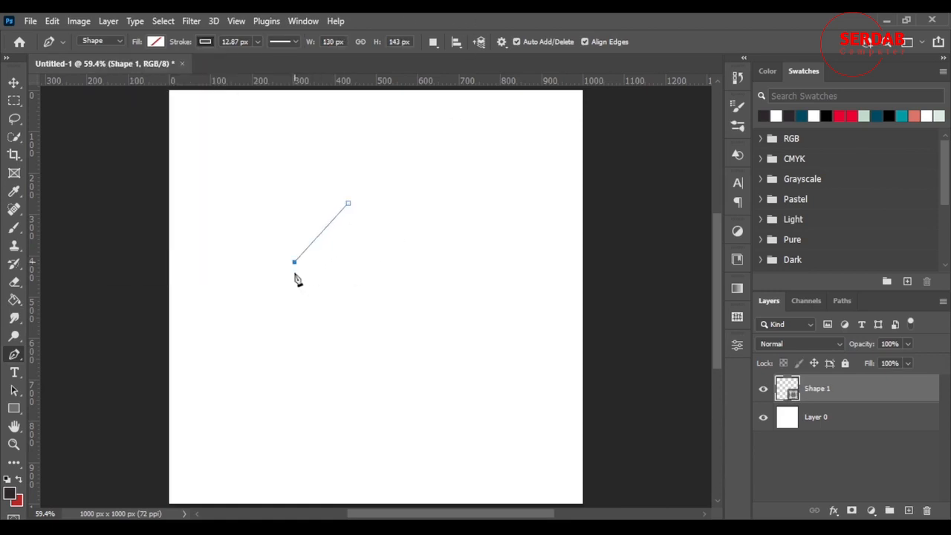
click(292, 354)
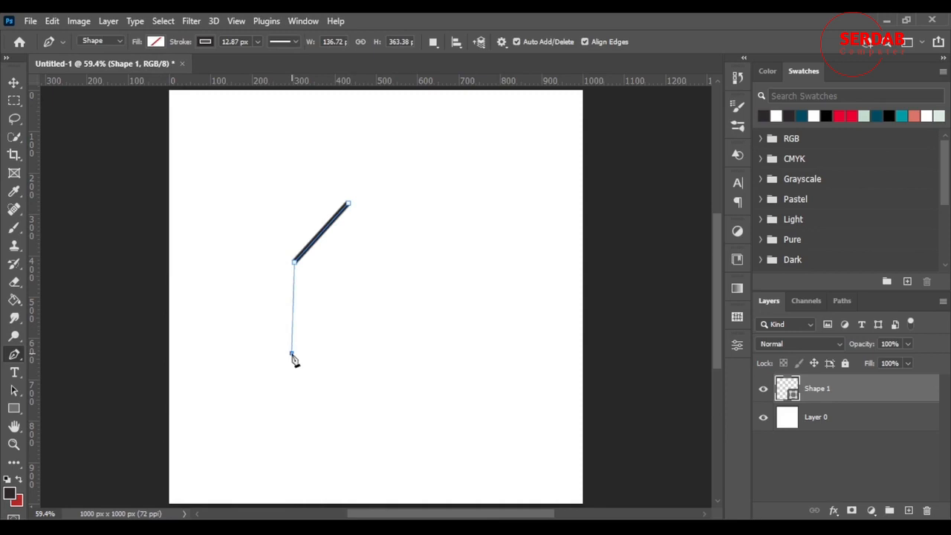
click(407, 354)
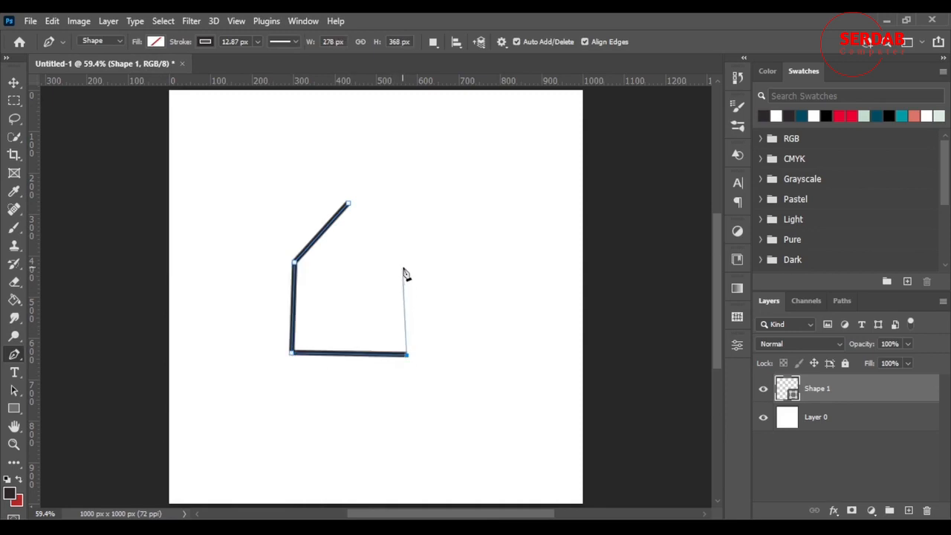
click(406, 263)
click(347, 203)
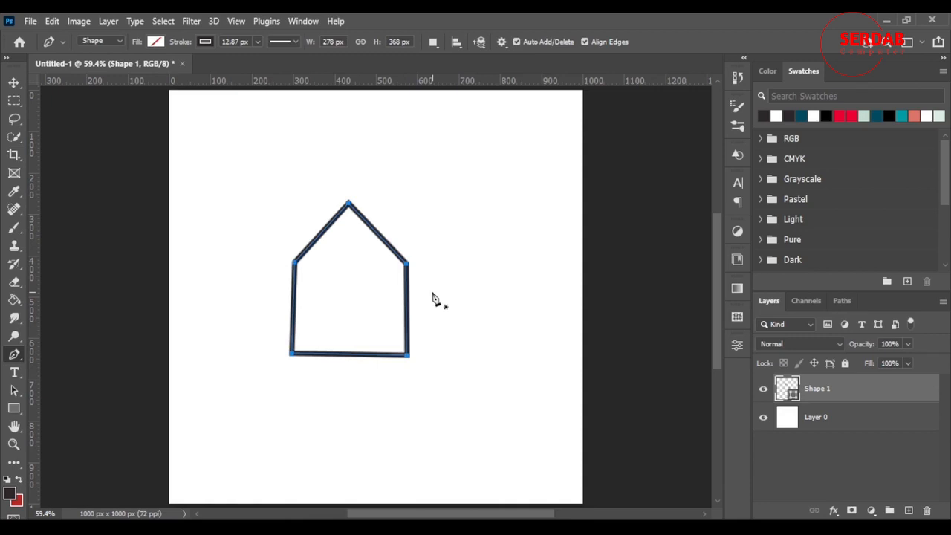
key(Return)
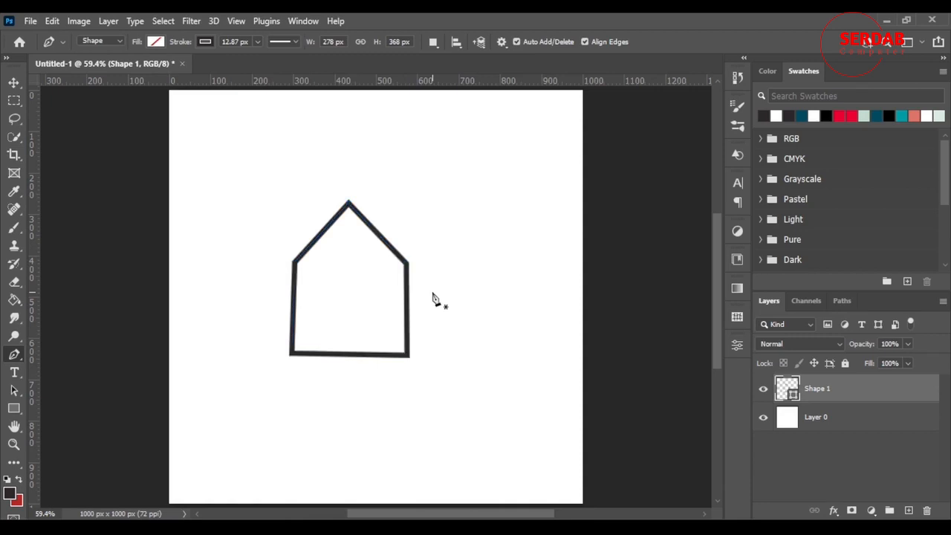
Step: Draw a horizontal line about 271 px long between the two eave corners to separate the roof from the walls
click(295, 262)
click(407, 262)
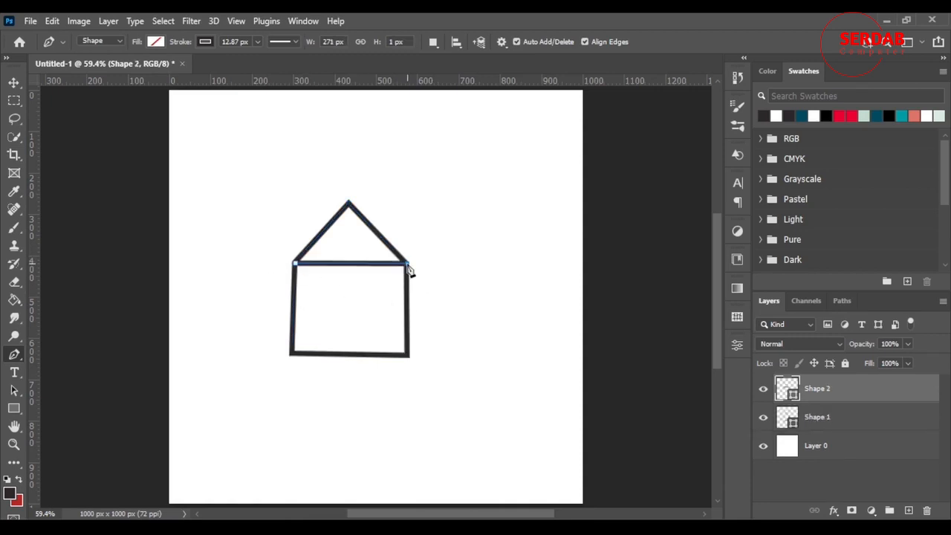
key(Escape)
Step: Draw a door about 66 px wide and 97 px high as an open path rising from the house's base line
click(336, 353)
click(335, 314)
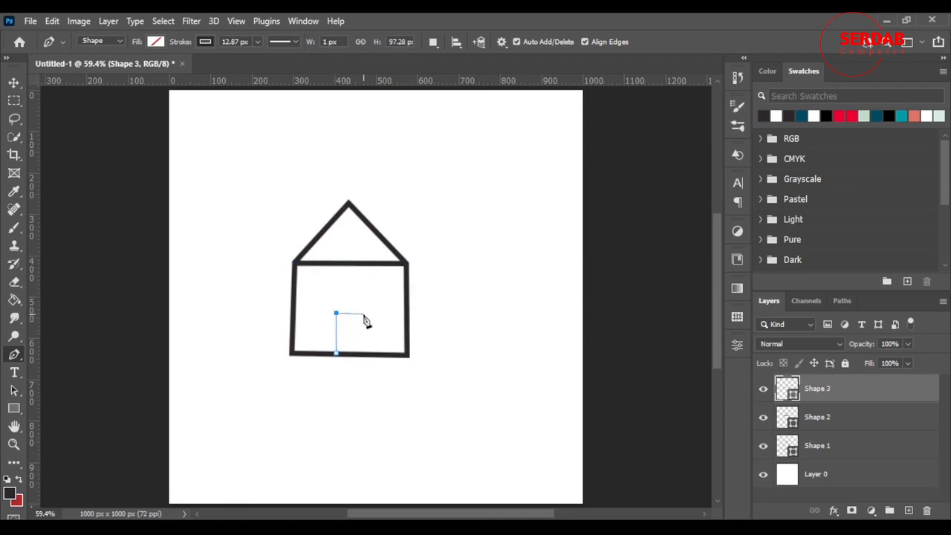
click(362, 313)
click(363, 353)
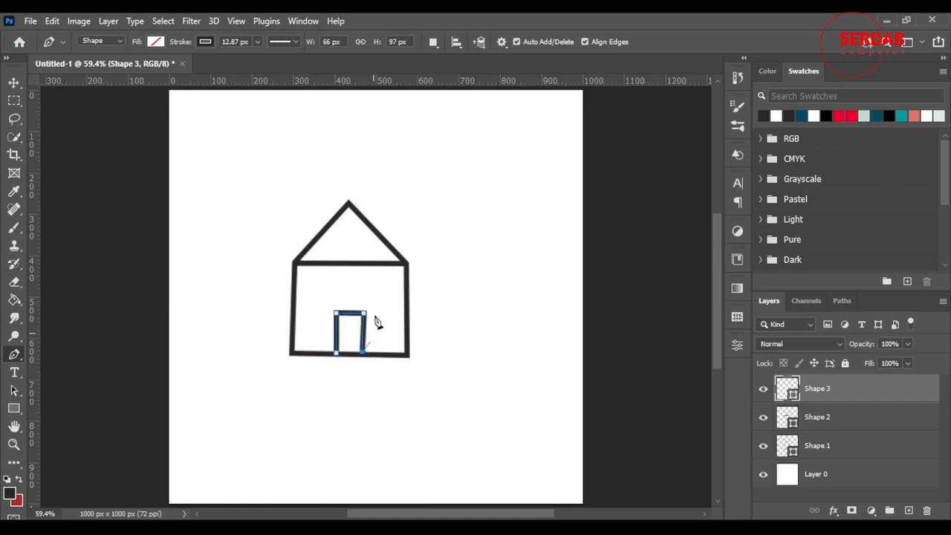
key(Escape)
Step: Draw a round window about 56 px across near the house's upper-left wall corner with the Ellipse tool
right_click(14, 408)
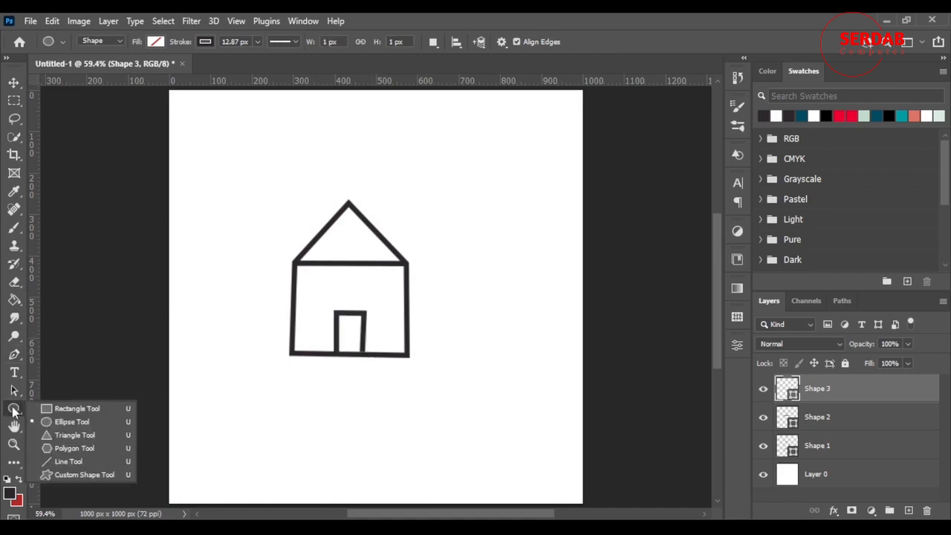
click(88, 424)
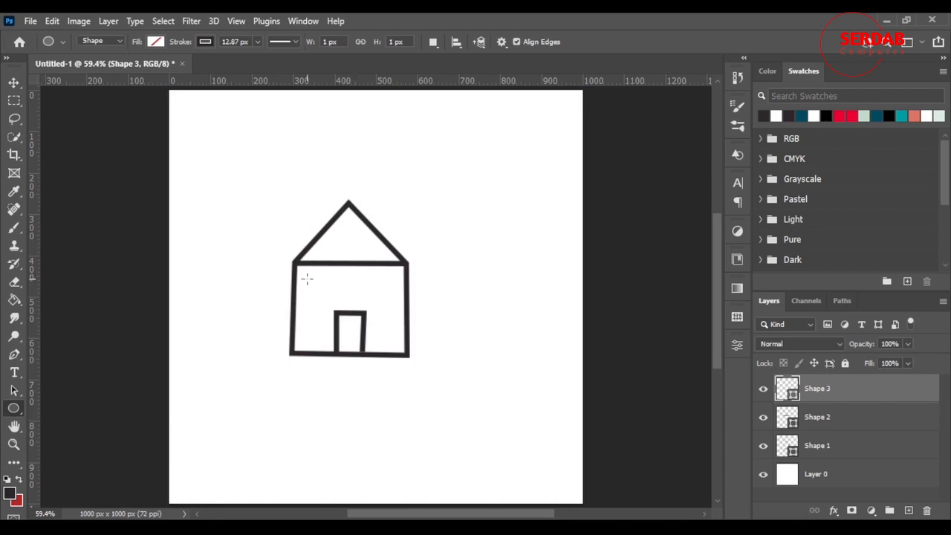
drag(307, 280, 329, 300)
click(699, 262)
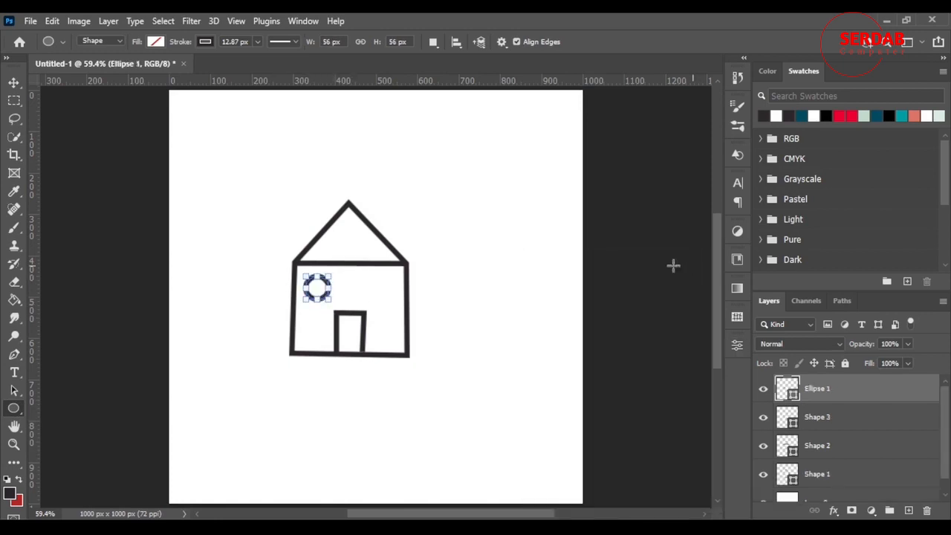
Step: Duplicate the round window and place the copy near the right wall at about the same height
click(15, 83)
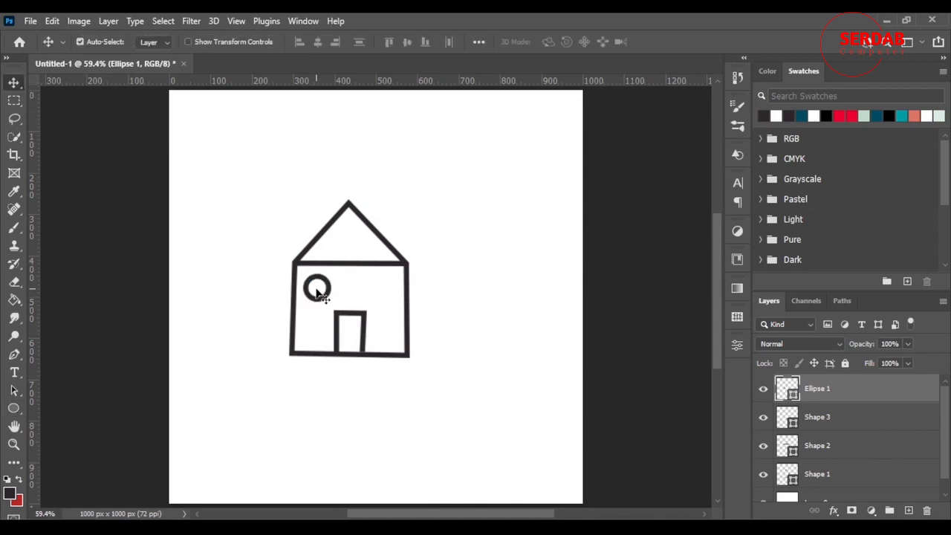
drag(319, 290, 391, 292)
key(ctrl+t)
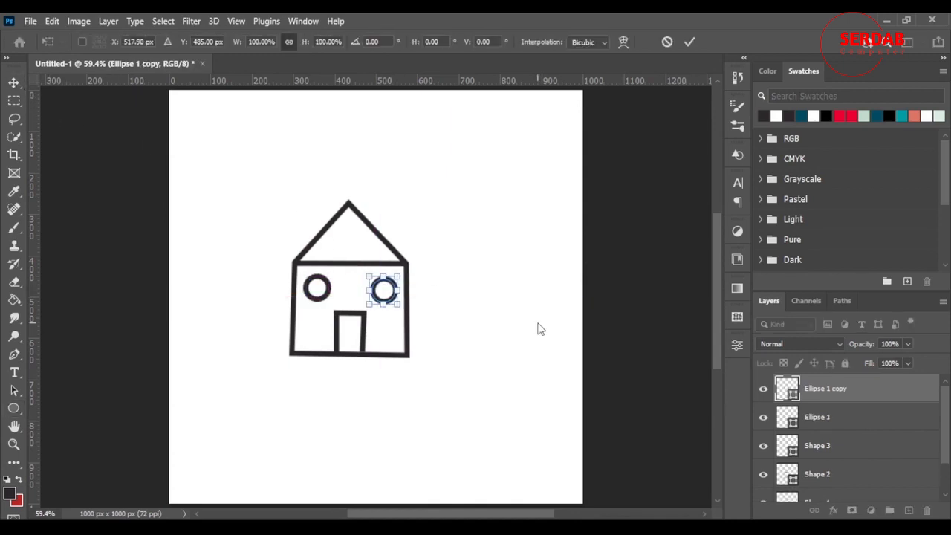
key(Return)
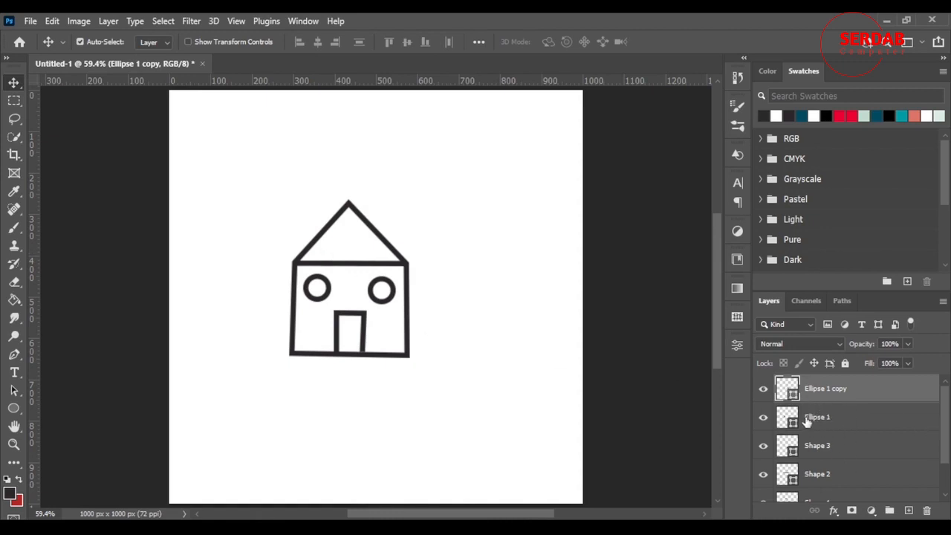
Step: Select all five shape layers of the house, try merging them directly, and undo the merge
scroll(865, 431, down, 2)
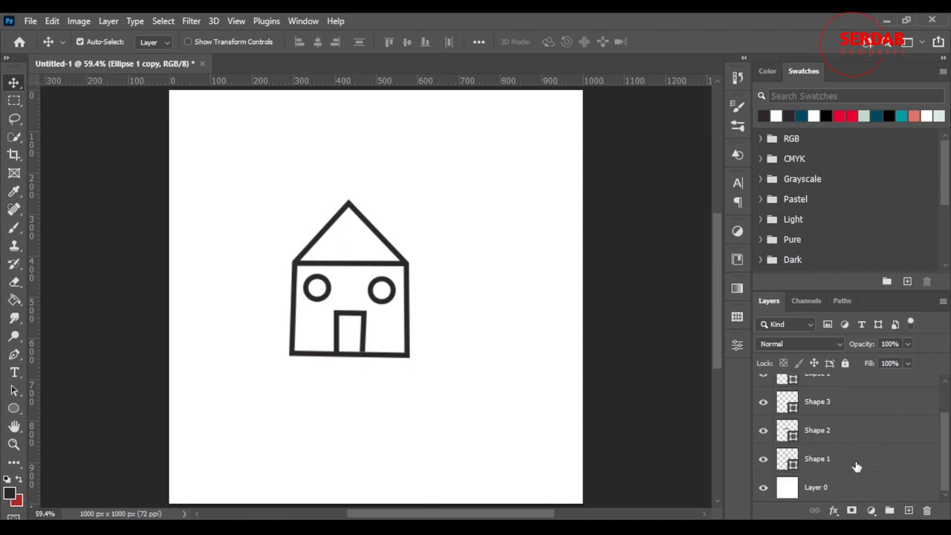
shift+click(858, 465)
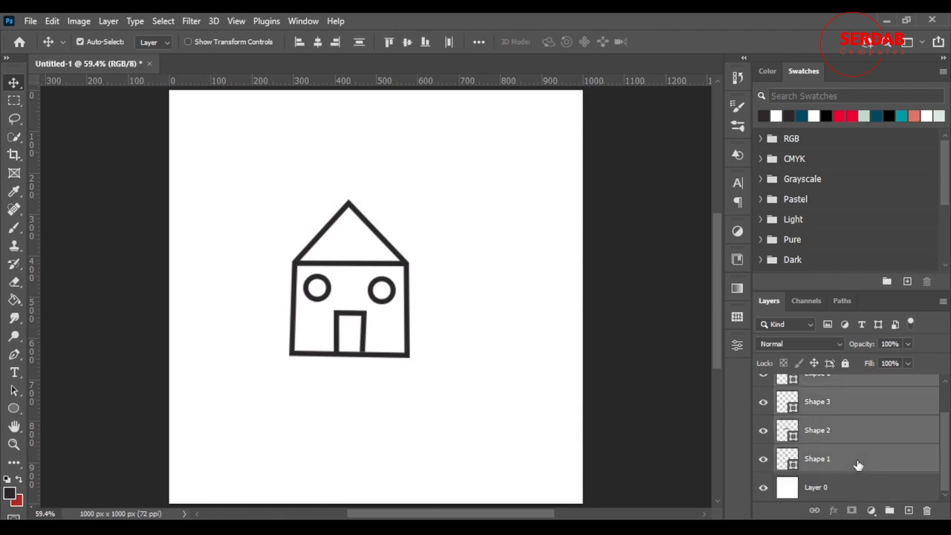
right_click(861, 403)
click(758, 425)
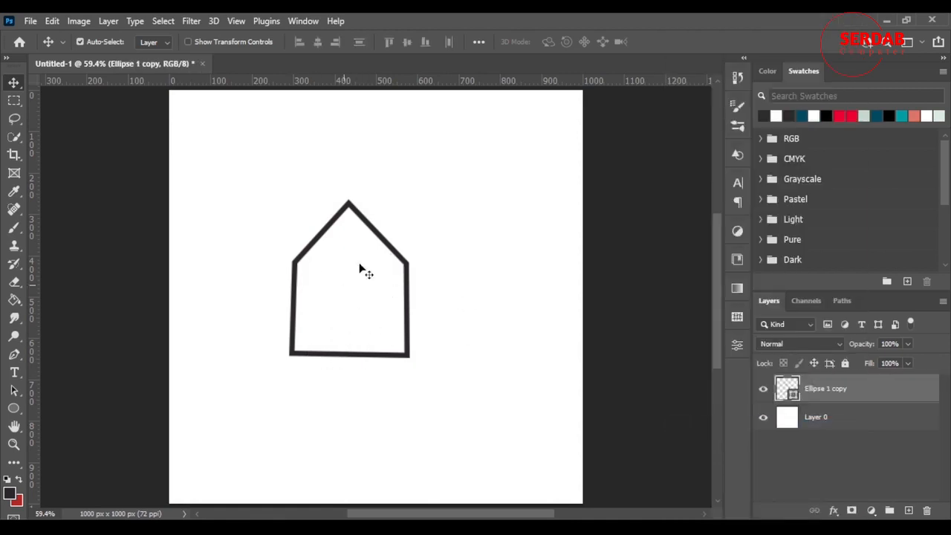
key(ctrl+z)
Step: Group the selected house layers, merge the group into a single layer, and check it by toggling its visibility
key(ctrl+g)
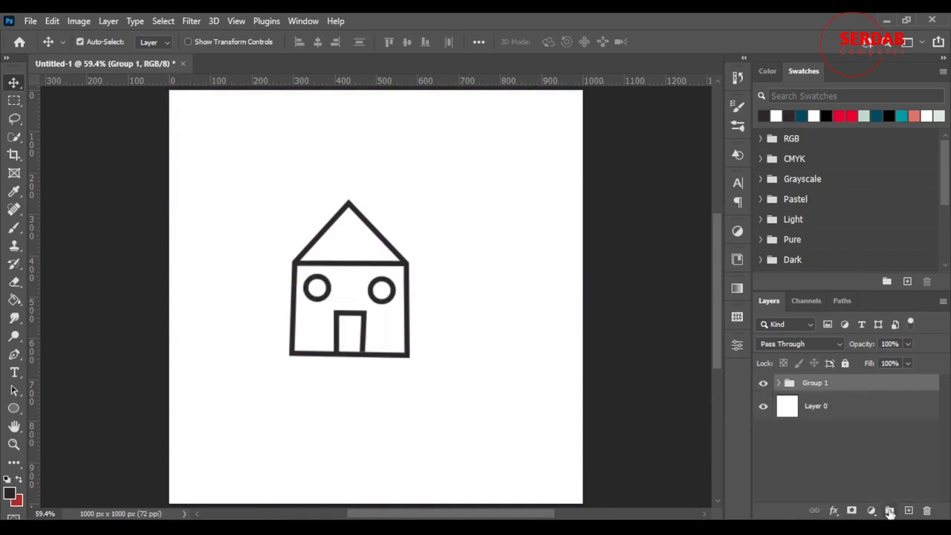
right_click(856, 383)
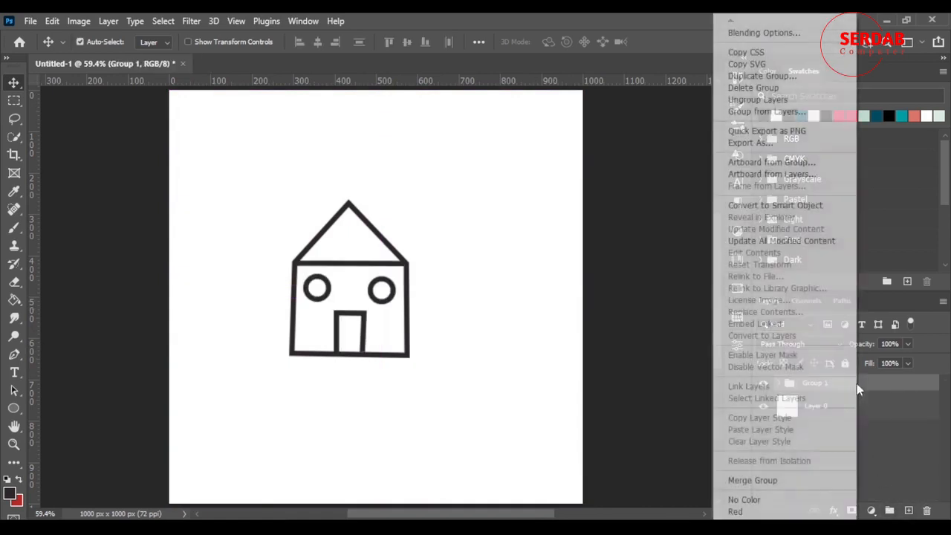
click(780, 480)
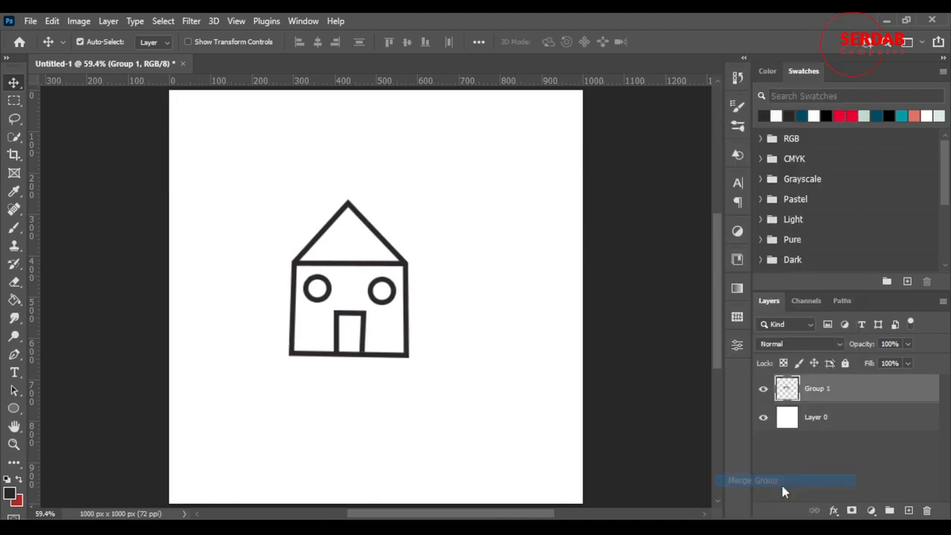
click(764, 389)
click(764, 389)
click(763, 389)
click(763, 389)
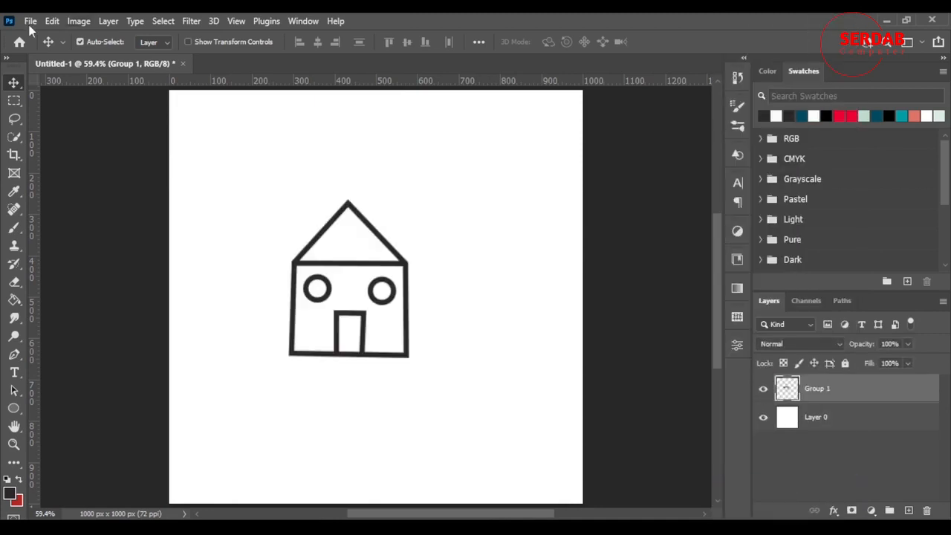
Step: Enclose the house in a rectangular selection and define it as a brush preset named "house"
click(15, 100)
drag(259, 173, 443, 384)
click(432, 387)
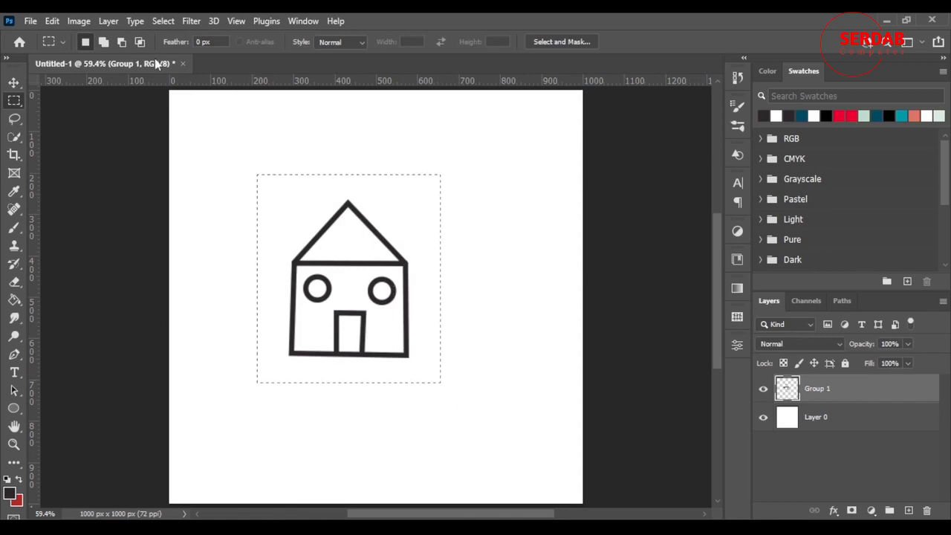
click(53, 21)
click(138, 398)
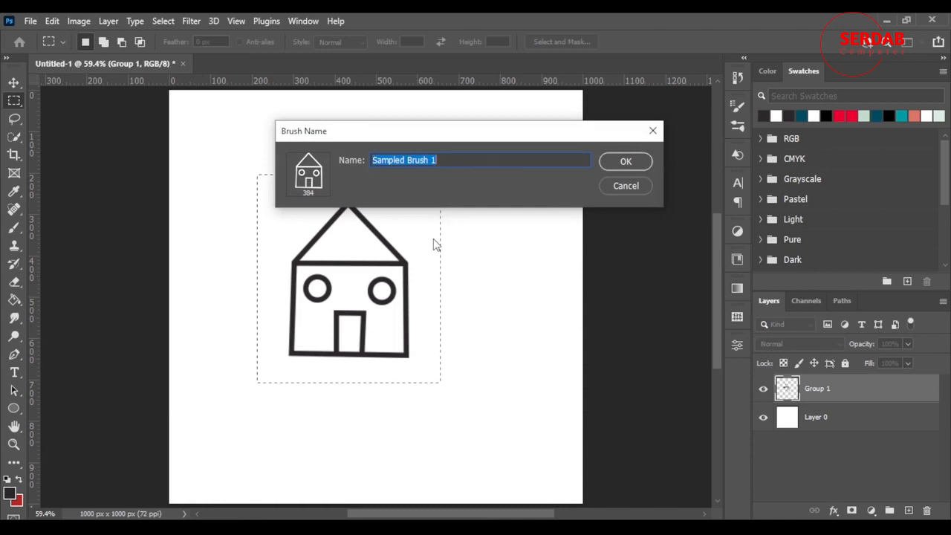
text(house)
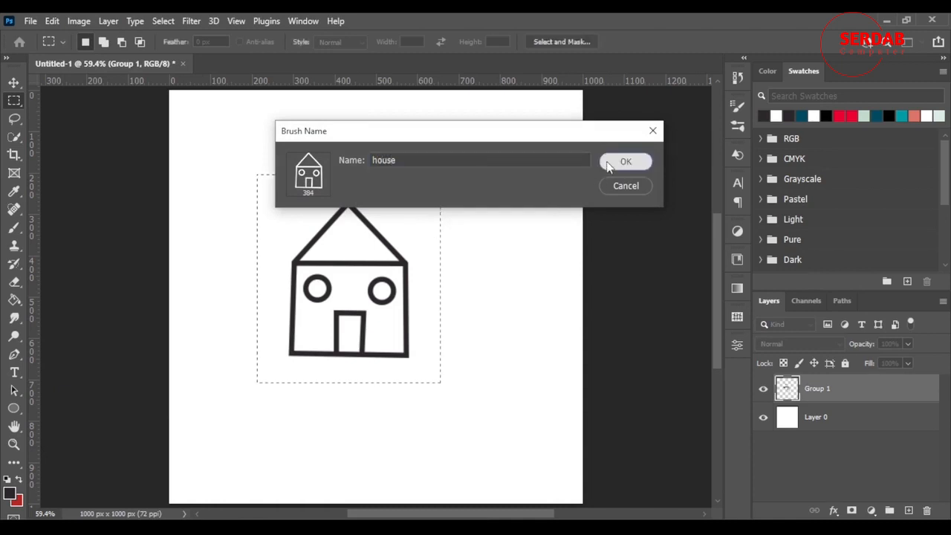
click(626, 162)
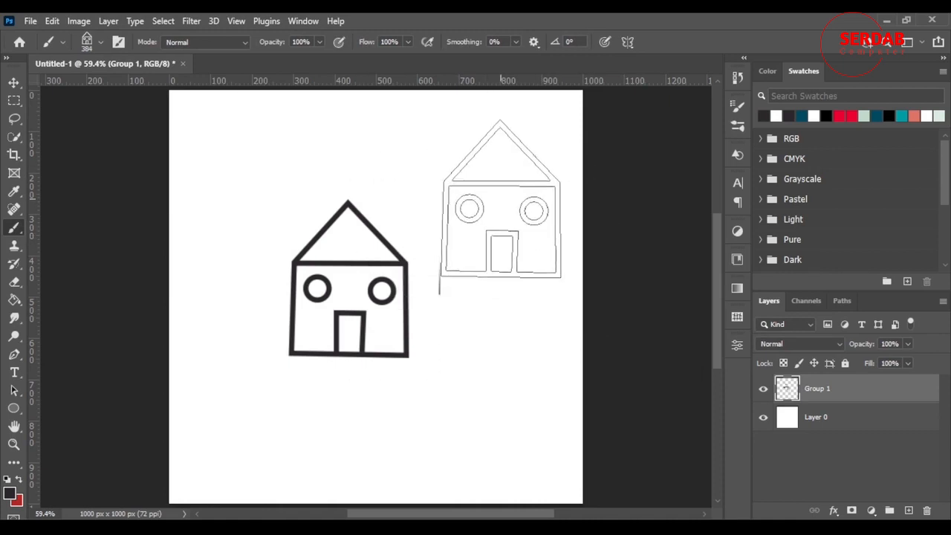
Step: Clear the selection and stamp four houses around the original drawing with the 384 px house brush
click(501, 185)
click(482, 389)
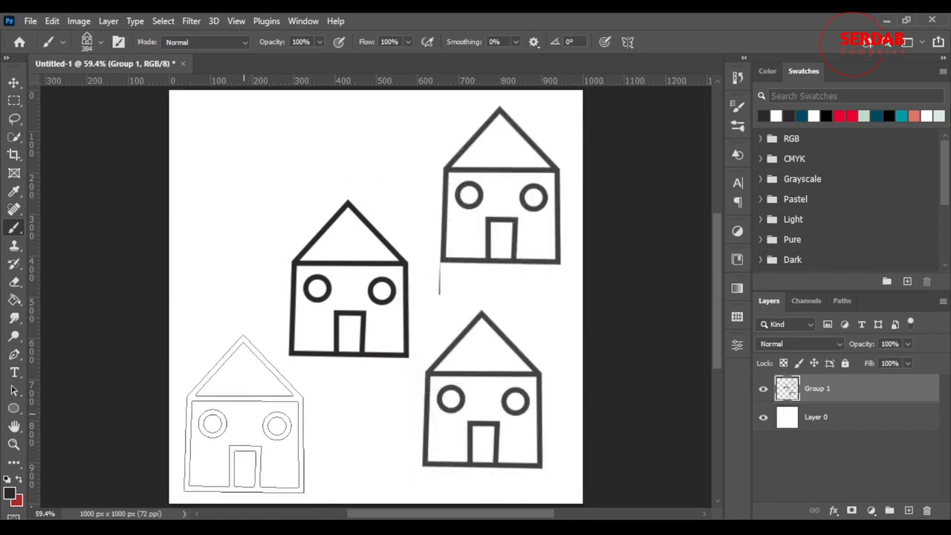
click(244, 414)
click(229, 190)
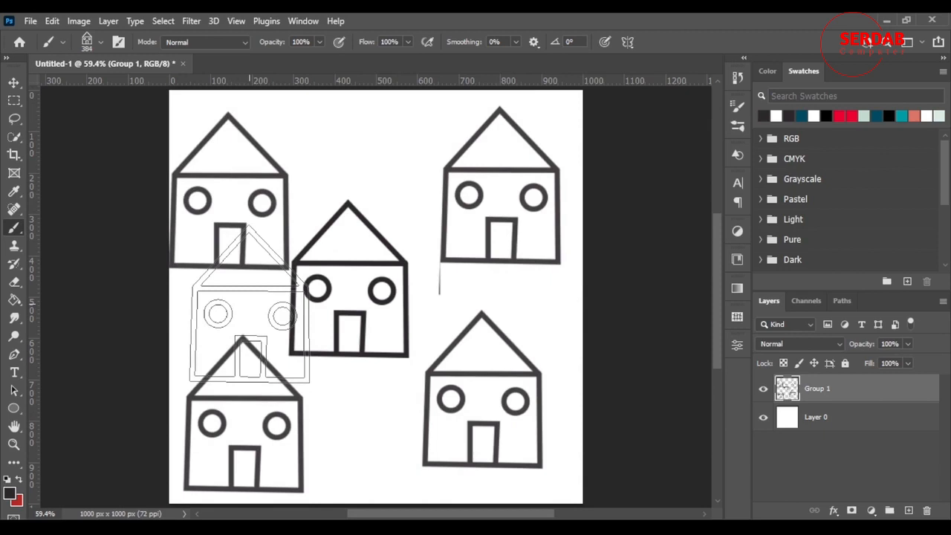
Step: Delete the house layer and paint one continuous house-brush stroke across the white layer from its left to its right edge
key(Delete)
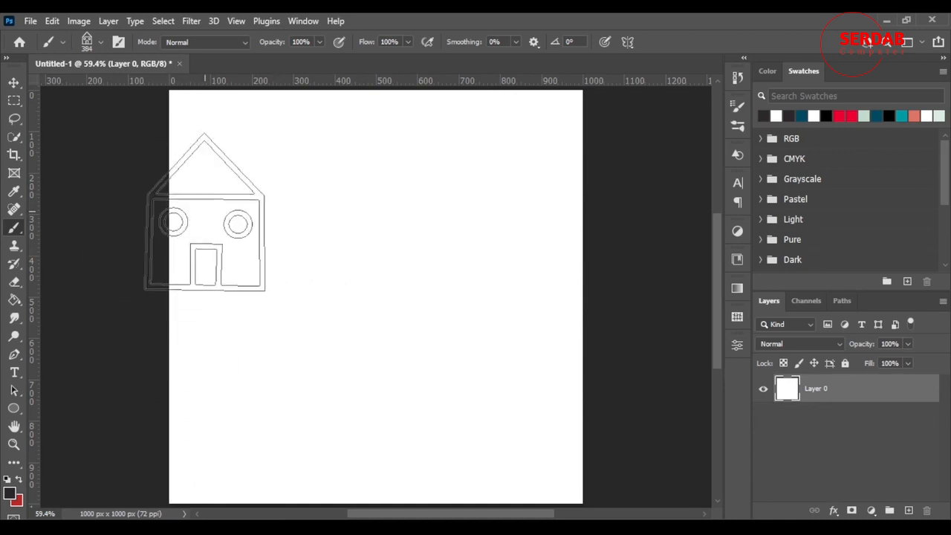
drag(206, 223, 461, 307)
drag(551, 298, 594, 278)
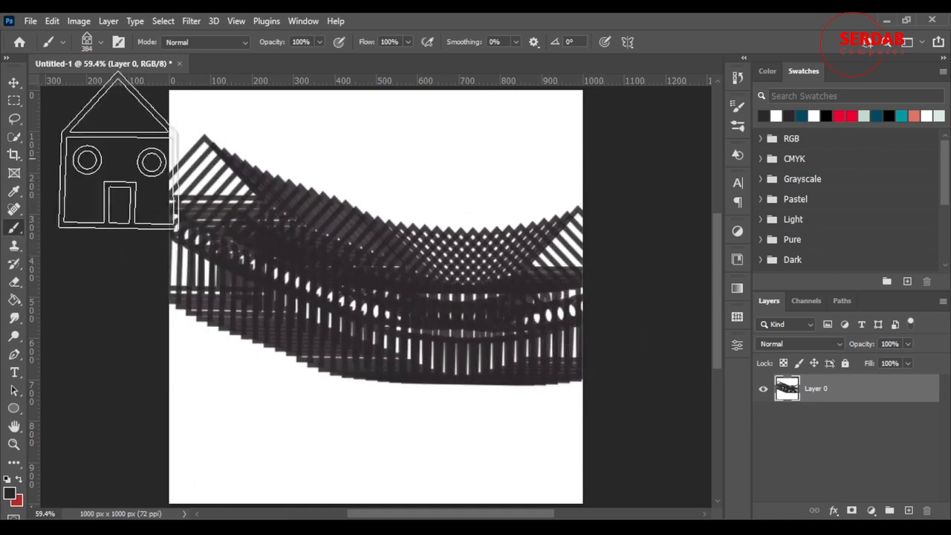
Step: Inspect the house-brush stroke up close and undo it to clear the white layer
scroll(468, 301, up, 4)
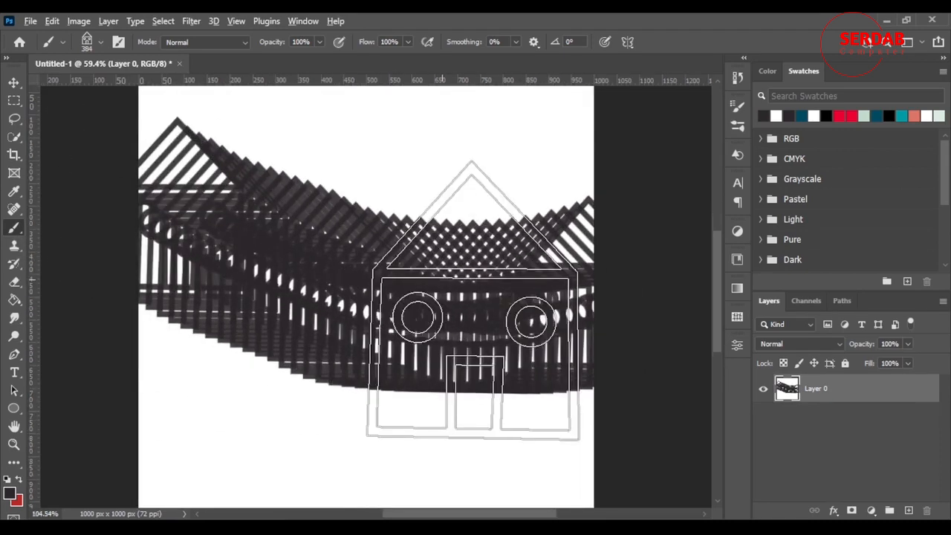
scroll(468, 301, down, 4)
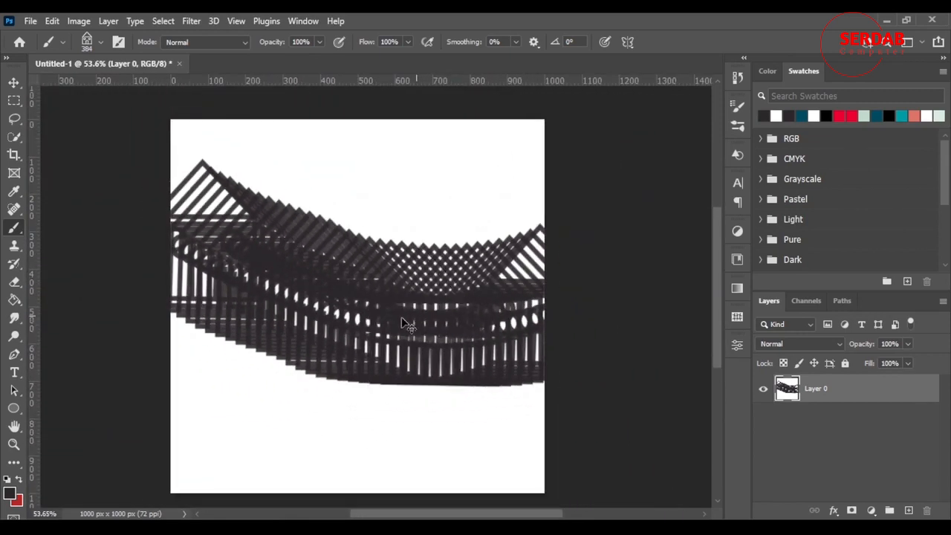
key(ctrl+z)
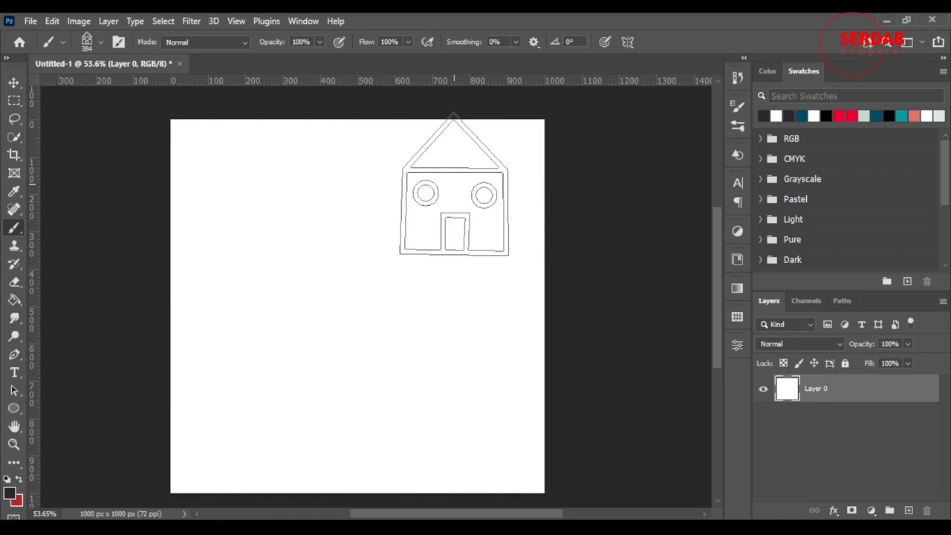
Step: Open the flames image AdobeStock_63471147.jpeg from the Downloads folder
click(30, 22)
click(41, 52)
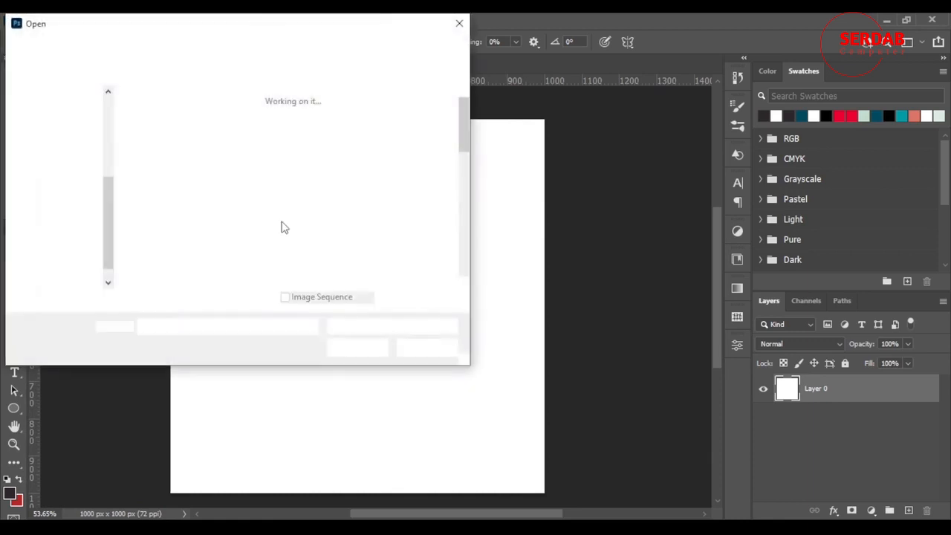
scroll(265, 234, down, 10)
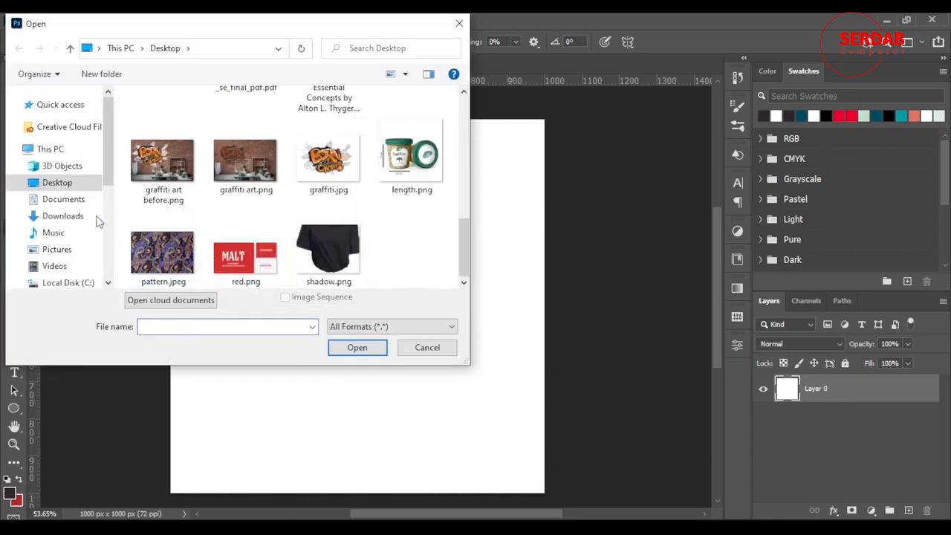
click(67, 216)
click(271, 171)
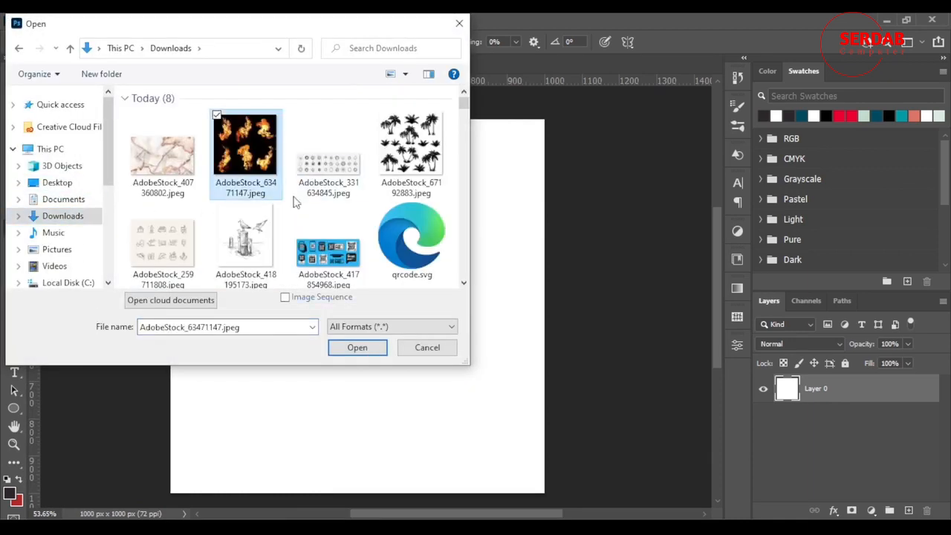
click(370, 351)
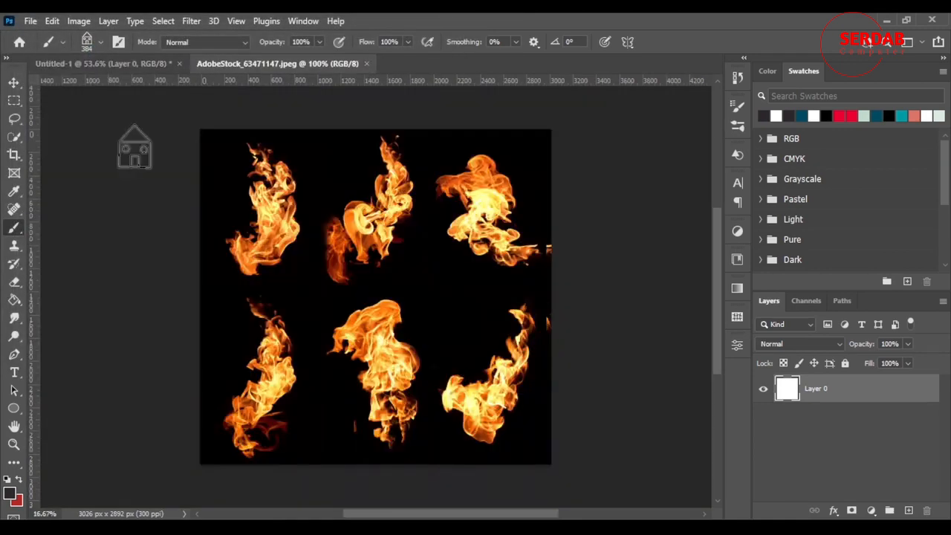
Step: Check the flames image's dimensions with the Image Size units switched to pixels, and return to the Brush tool
click(79, 21)
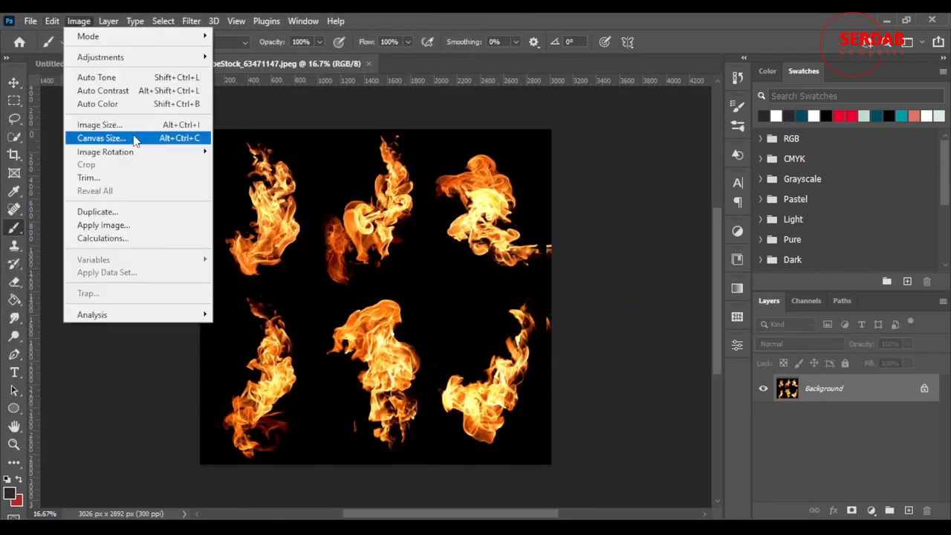
click(132, 127)
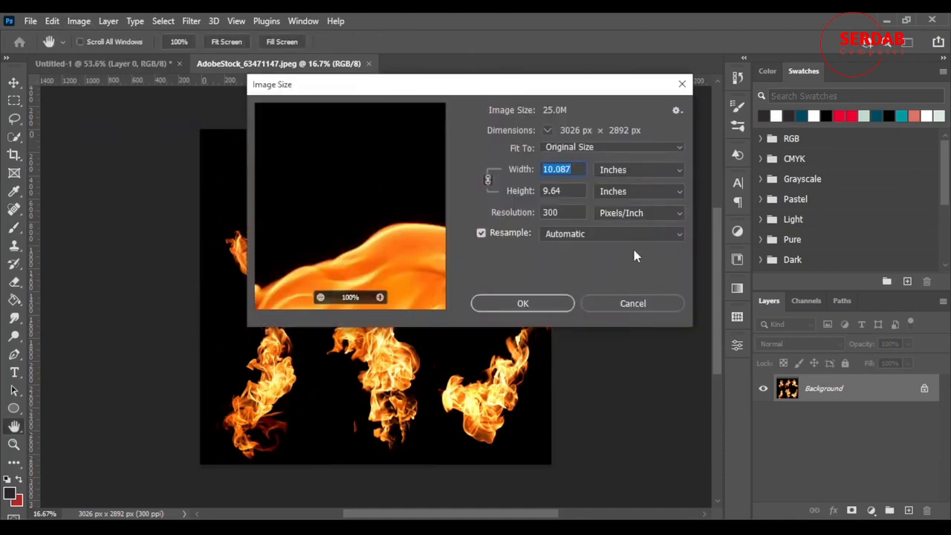
click(621, 171)
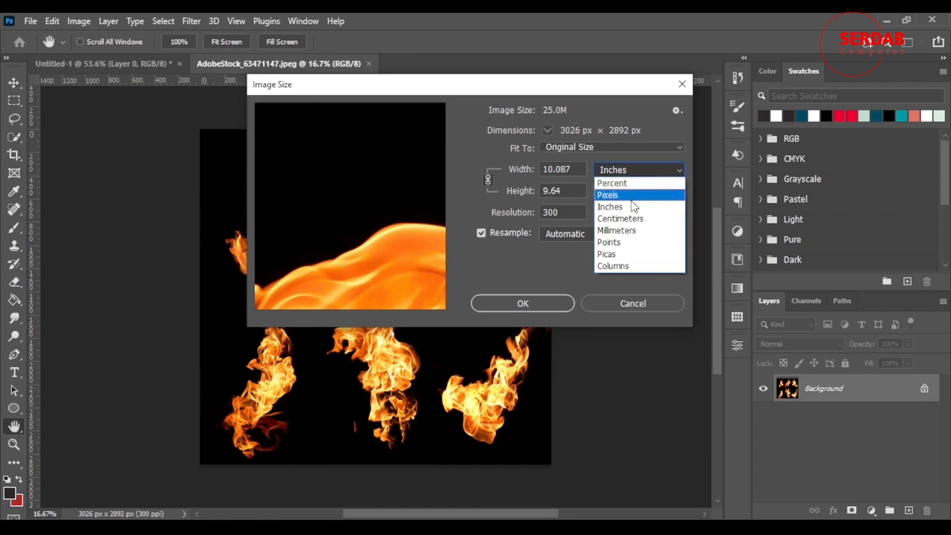
click(634, 196)
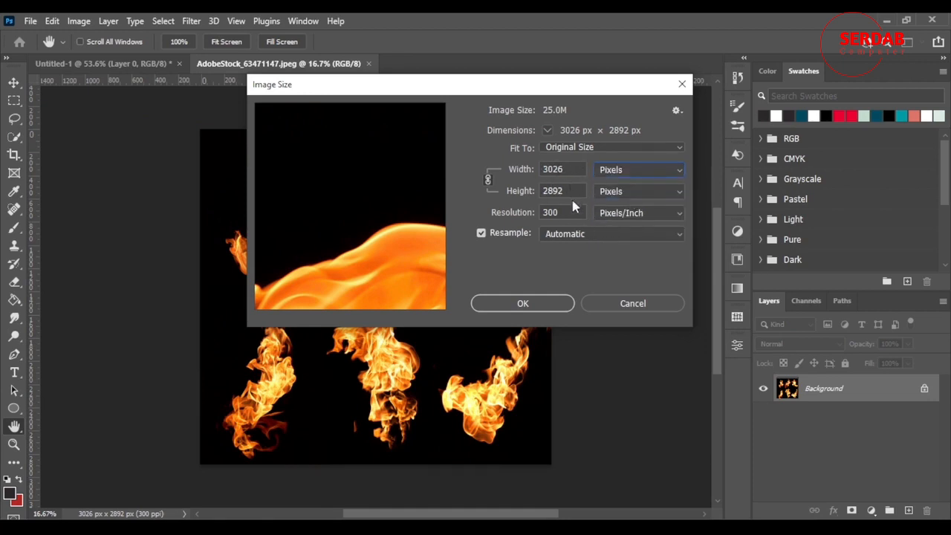
click(529, 304)
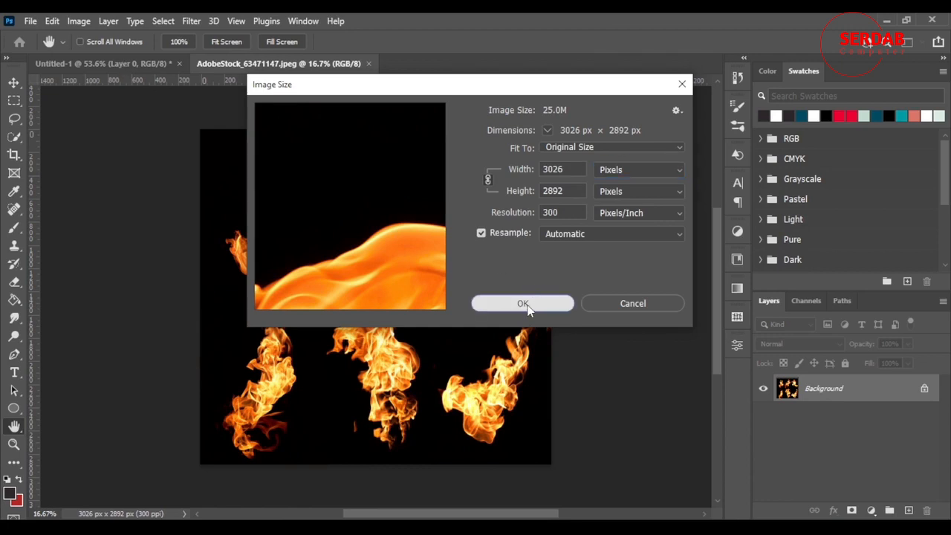
click(650, 299)
key(b)
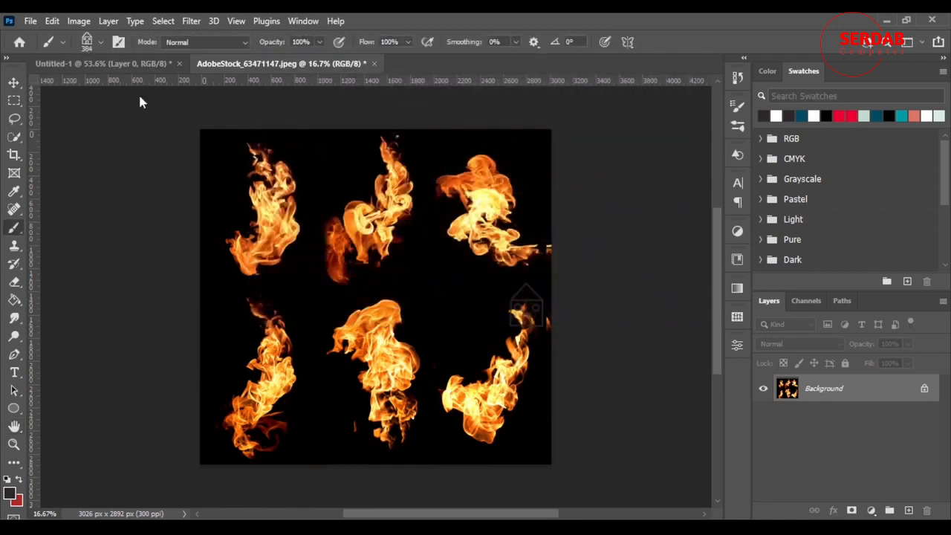
Step: Check the image size of the Untitled-1 document for comparison and return to the flames image
click(94, 64)
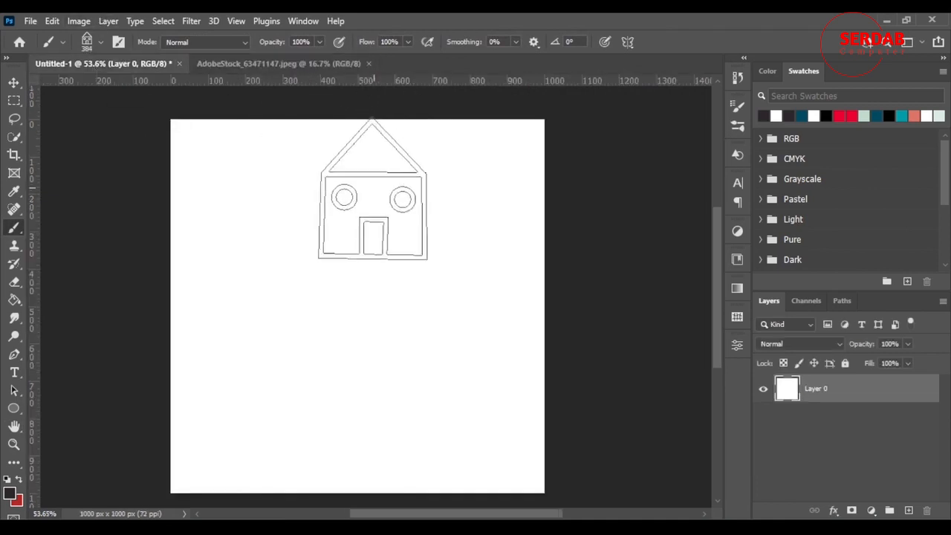
click(78, 21)
click(100, 123)
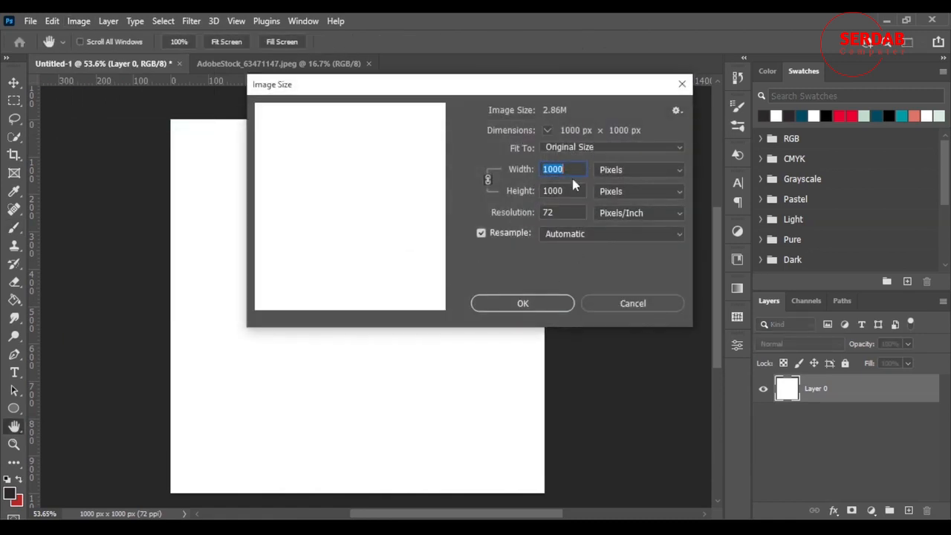
click(628, 310)
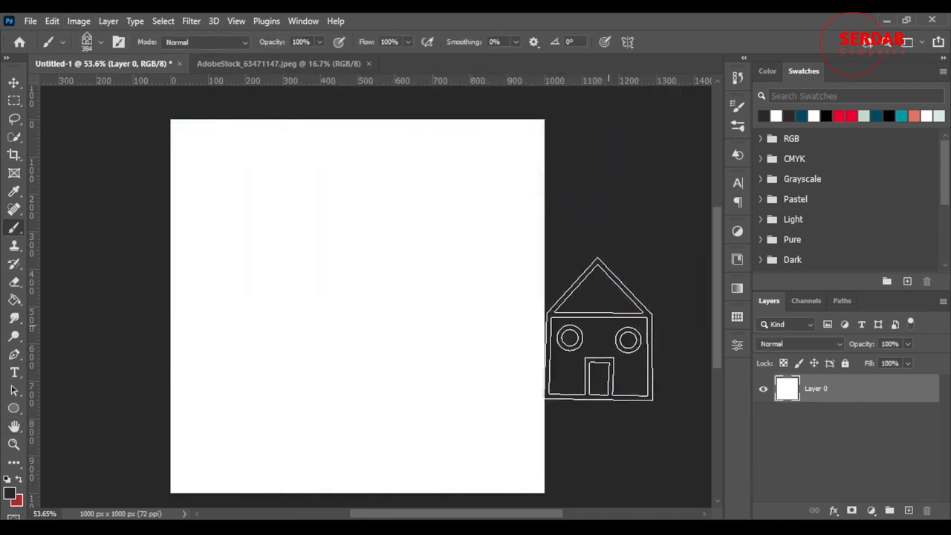
click(314, 65)
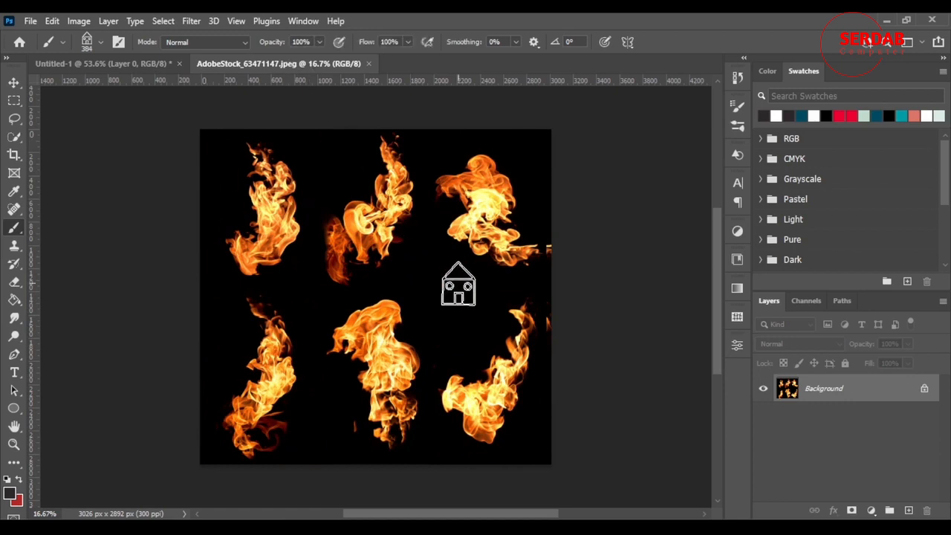
Step: Unlock the flames background layer and place a new empty layer beneath it
click(924, 389)
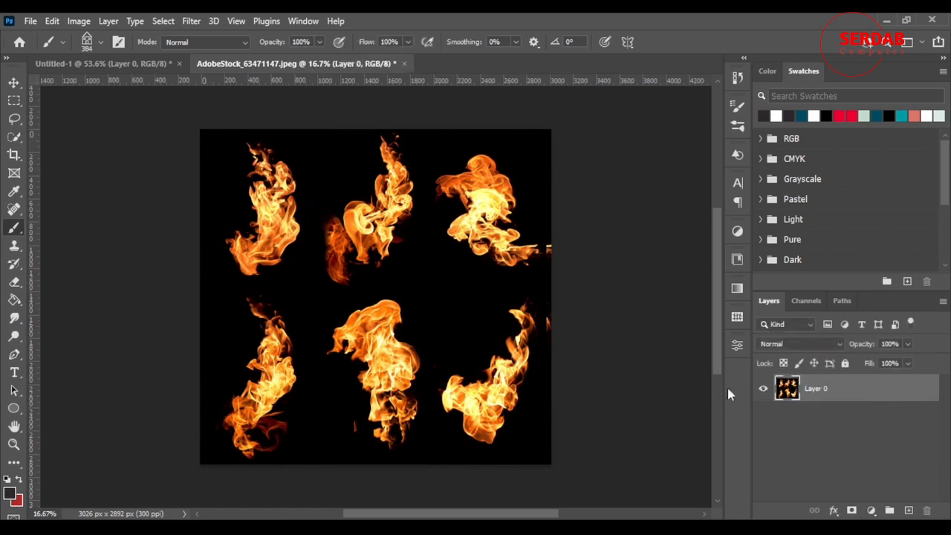
click(908, 511)
drag(886, 390, 875, 473)
Step: Fill the new lower layer with dark teal while the flames layer is hidden, and show and select the flames layer again
click(14, 301)
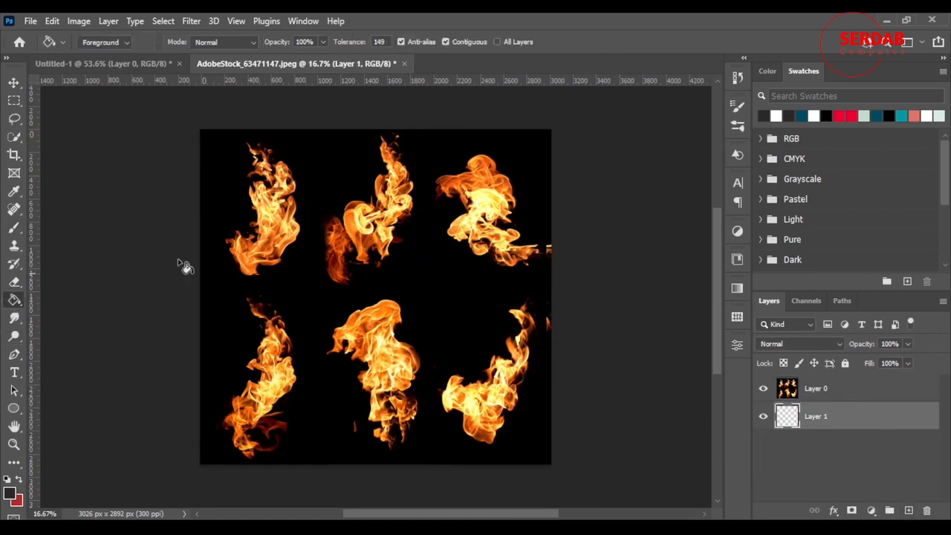
click(888, 116)
click(762, 389)
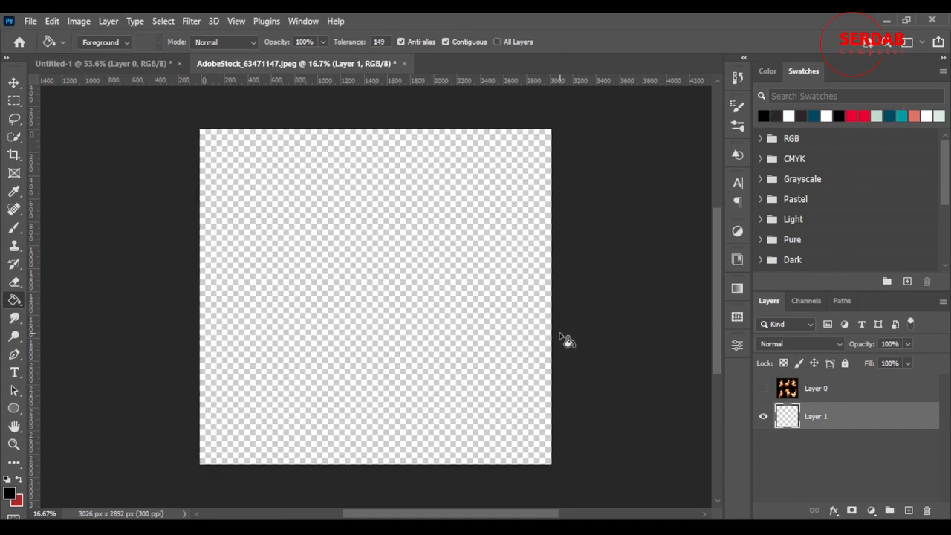
click(889, 116)
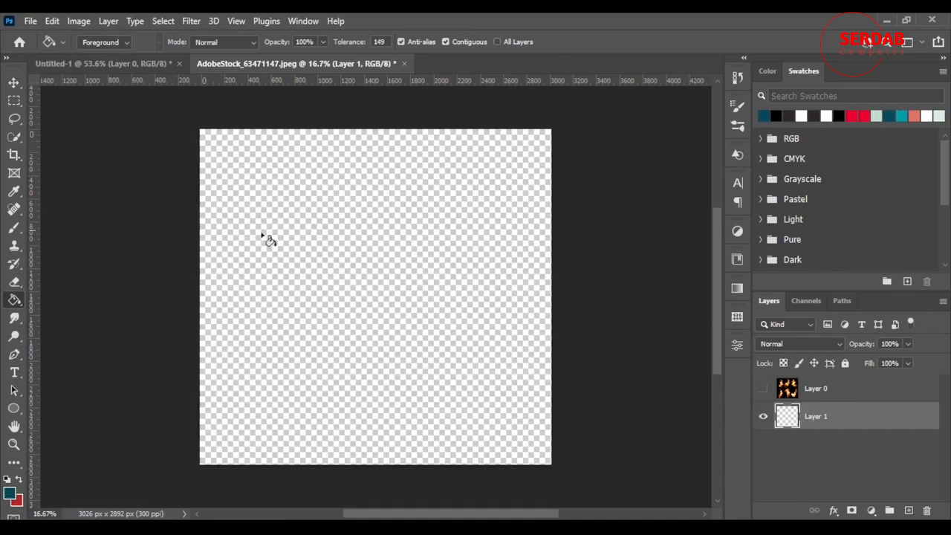
key(alt+BackSpace)
click(763, 390)
click(814, 390)
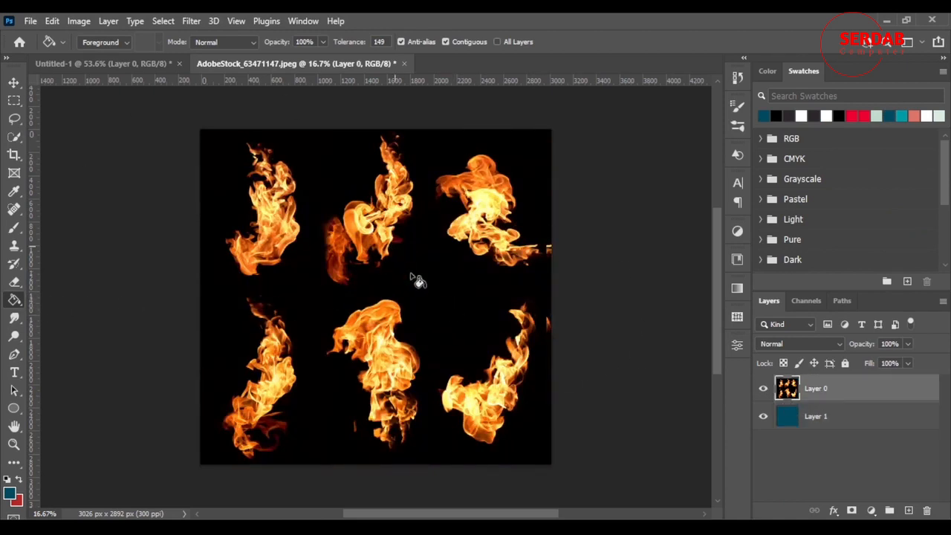
Step: Try removing the black background from the flames layer with the Magic Eraser at tolerance 14, and undo the erasure
click(13, 283)
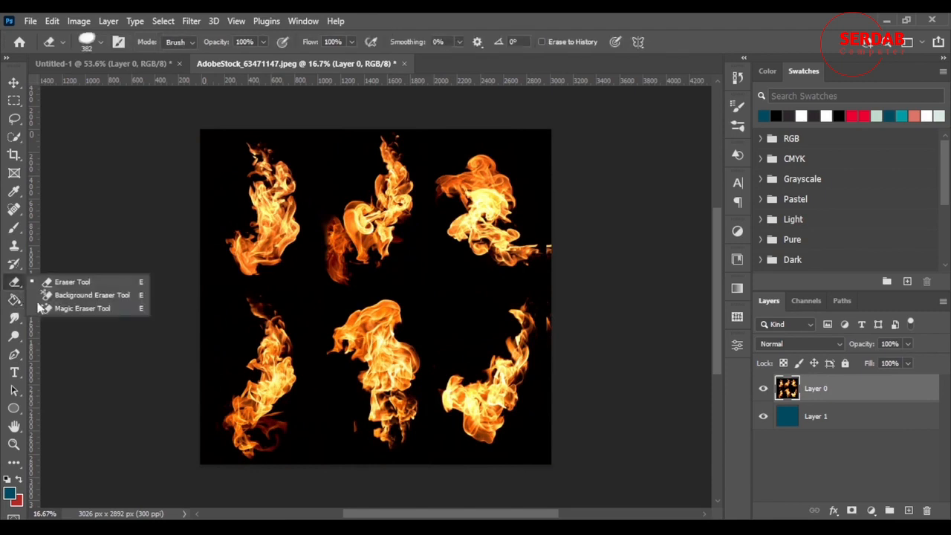
click(74, 309)
click(512, 321)
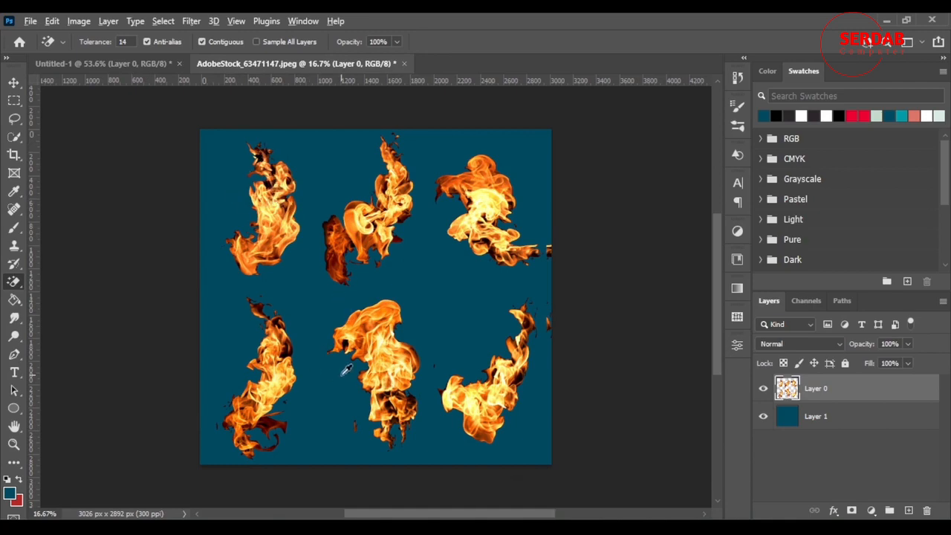
scroll(340, 370, up, 8)
scroll(370, 347, down, 6)
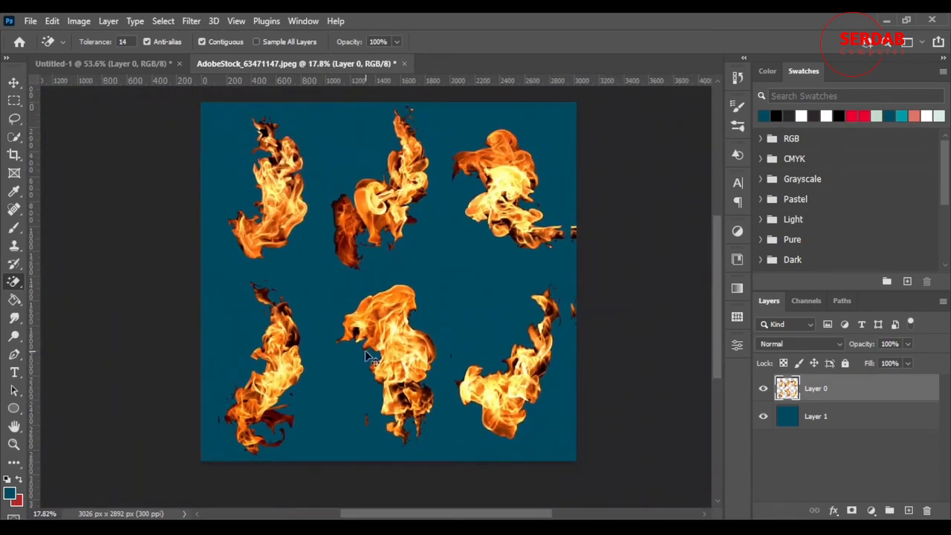
key(ctrl+z)
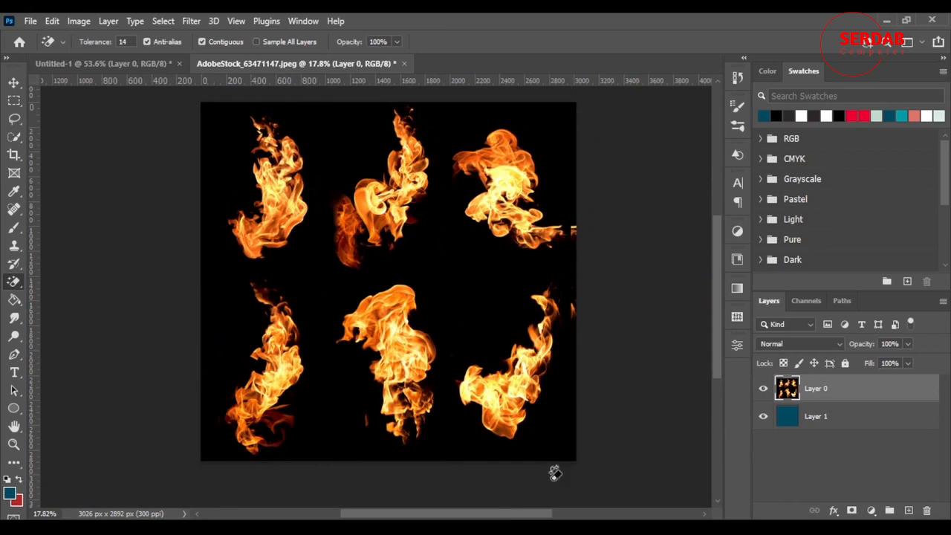
Step: Try the Multiply blend mode on the flames layer and undo the change
scroll(550, 496, up, 2)
scroll(535, 512, right, 2)
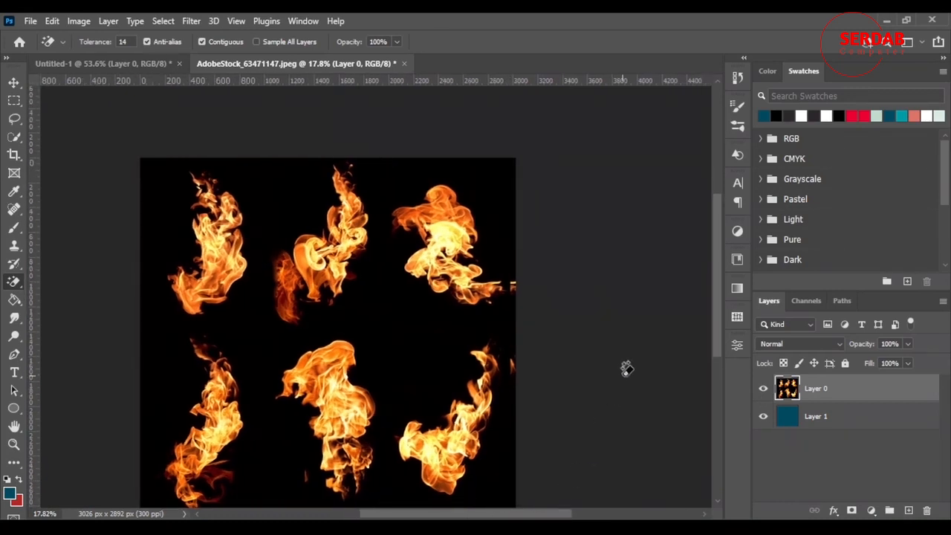
scroll(624, 367, down, 3)
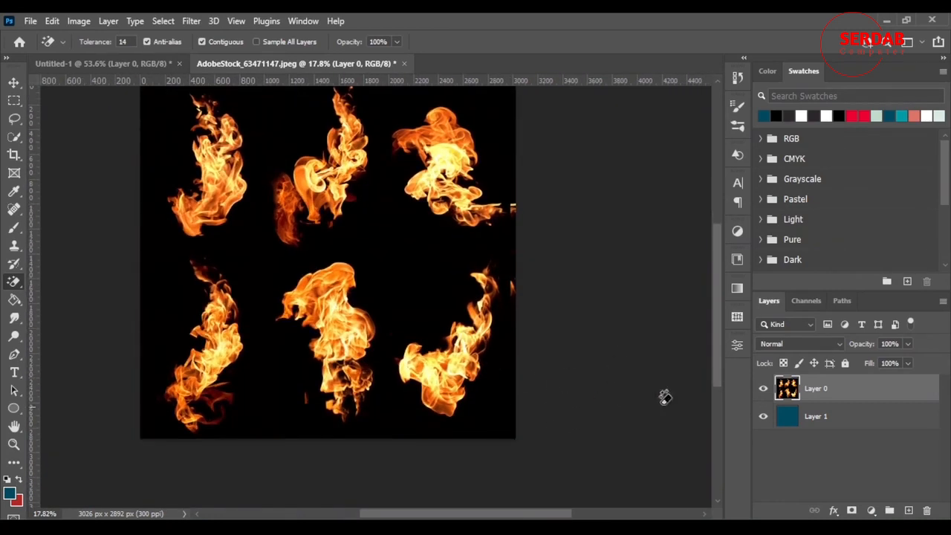
click(784, 343)
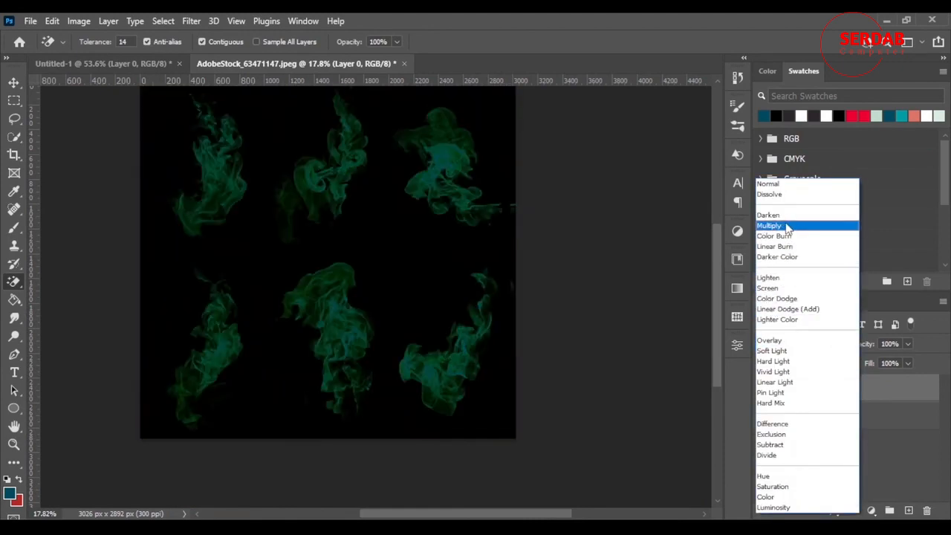
click(775, 225)
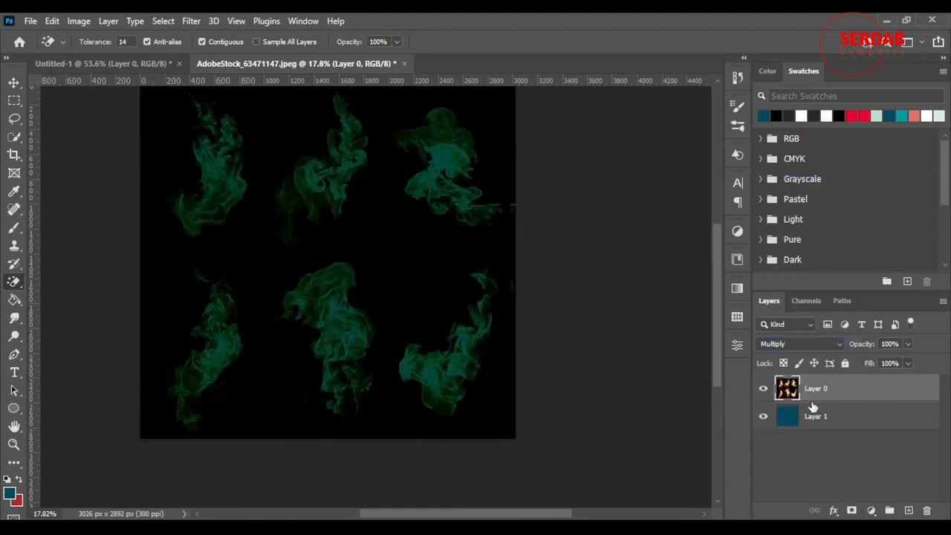
key(ctrl+z)
Step: Open the flames layer's blending options and keep Blend If set to Gray, with the flames visible beside the dialog
scroll(364, 312, up, 2)
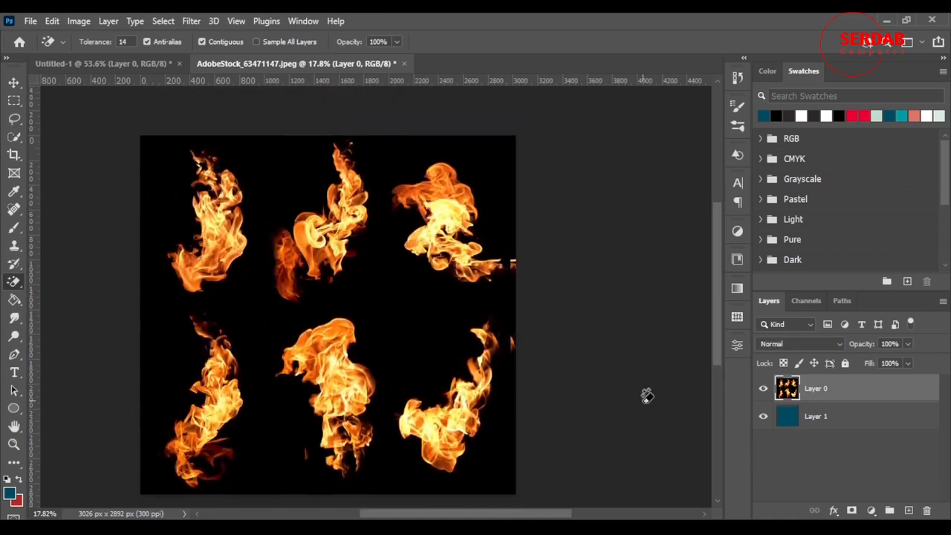
key(v)
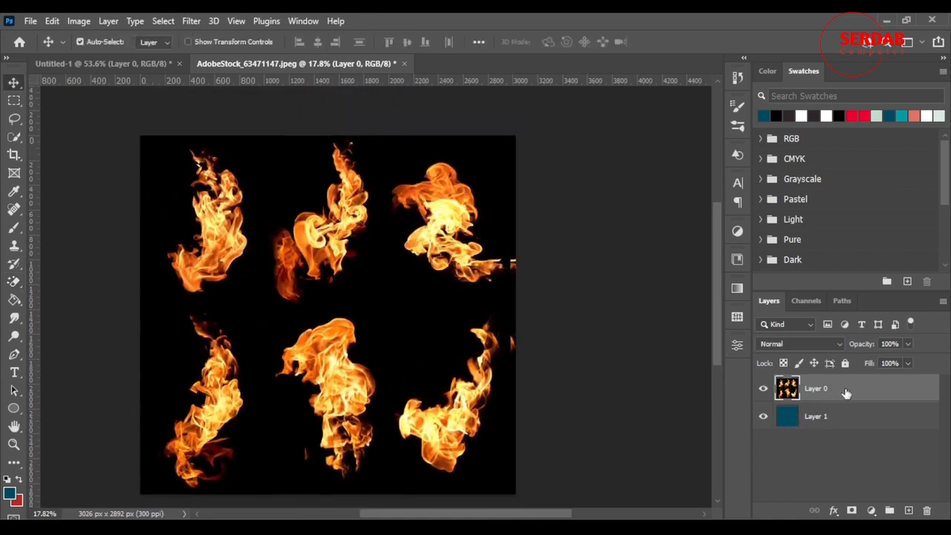
scroll(557, 334, down, 1)
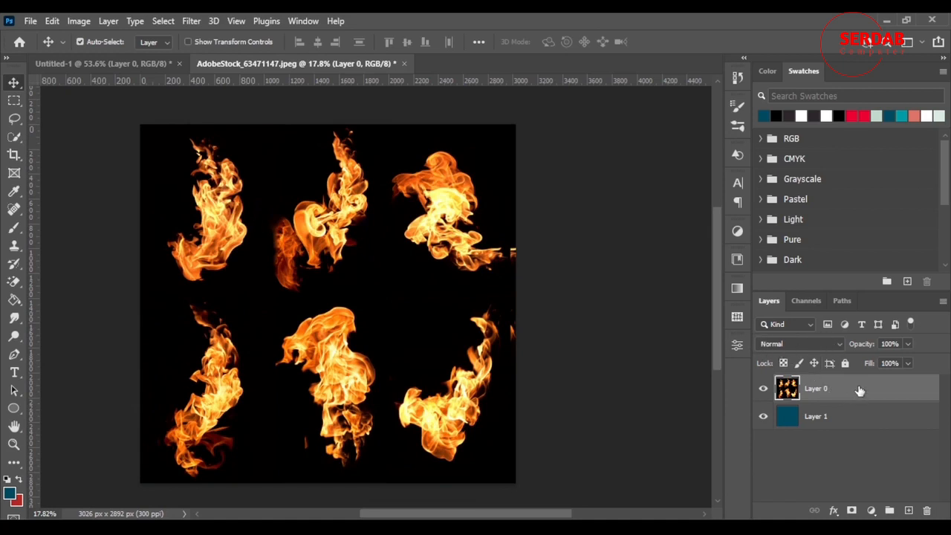
double_click(845, 406)
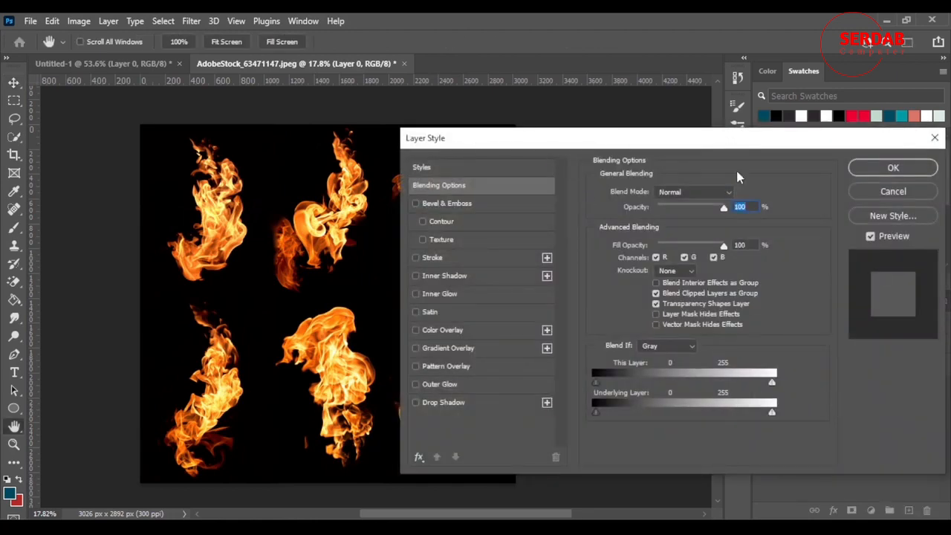
drag(568, 149, 588, 76)
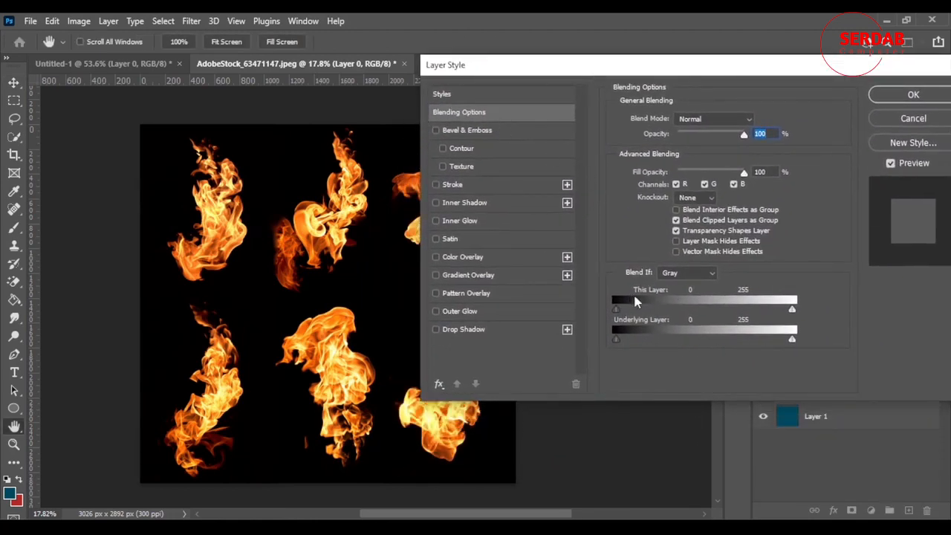
drag(806, 66, 873, 149)
drag(766, 109, 460, 65)
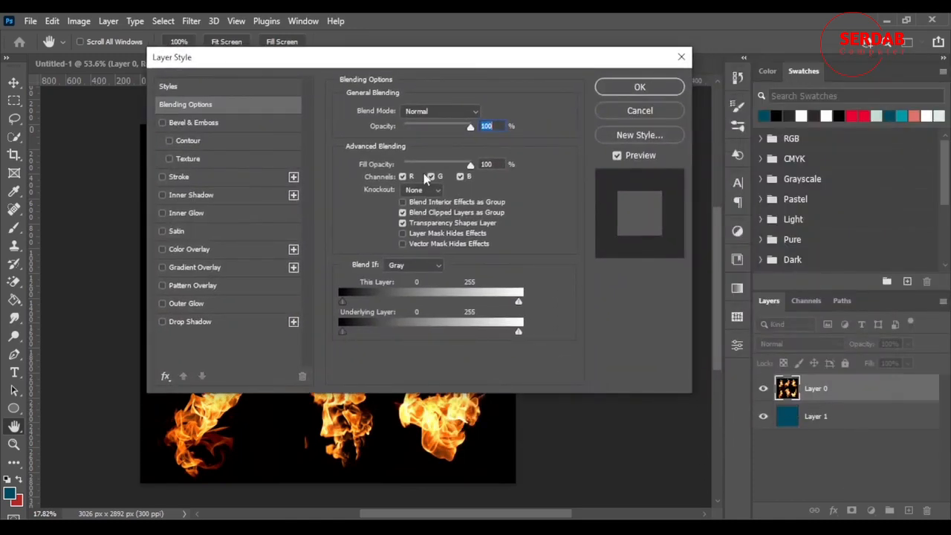
drag(395, 61, 735, 64)
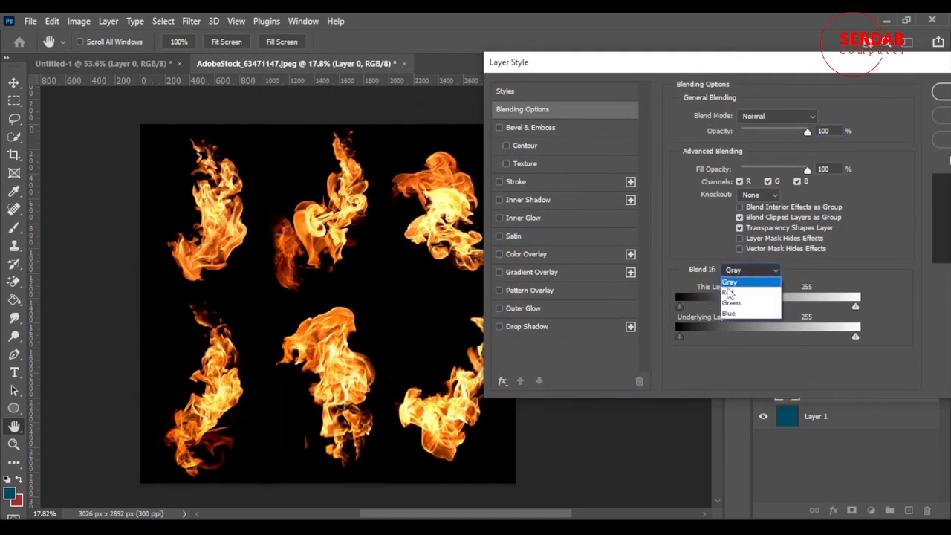
click(747, 282)
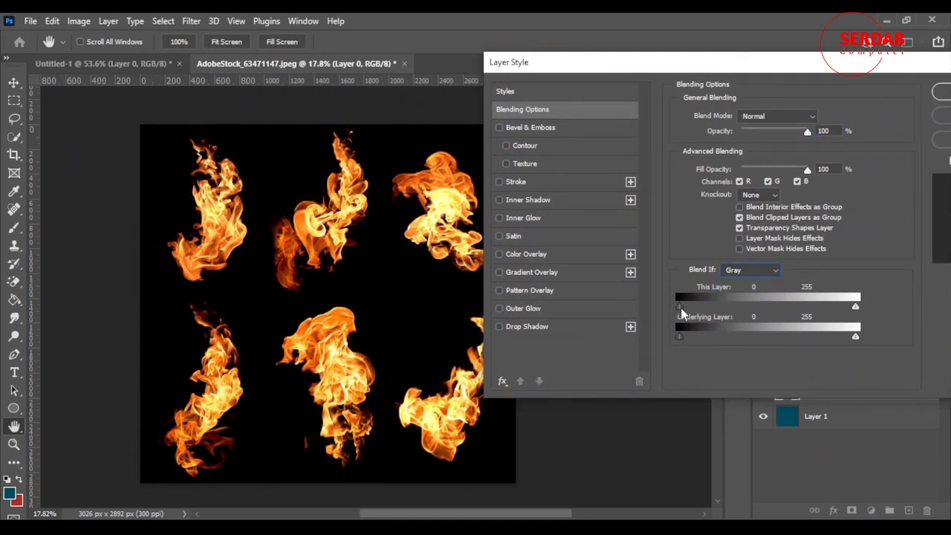
Step: Knock out the flames layer's black background by splitting the This Layer shadow threshold to 1 / 55, and apply the layer style
drag(680, 307, 685, 307)
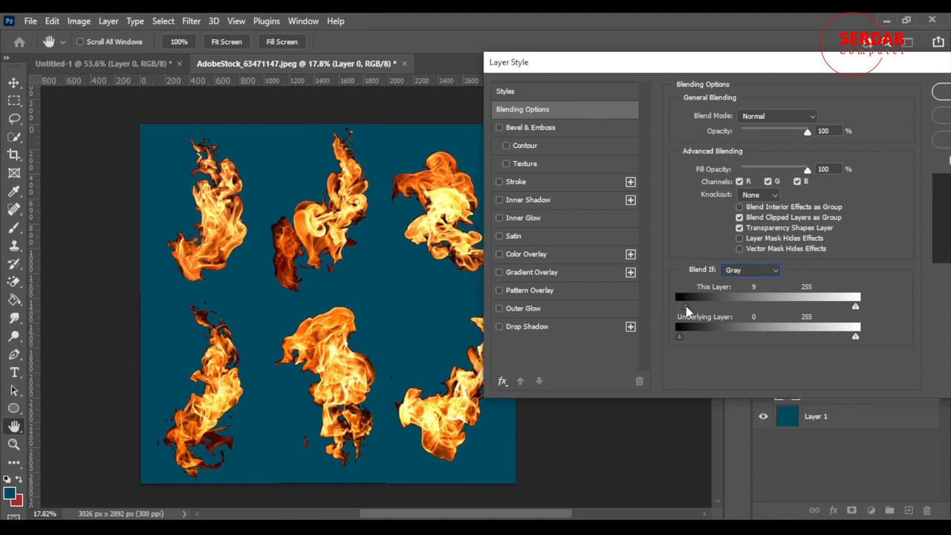
drag(685, 307, 682, 309)
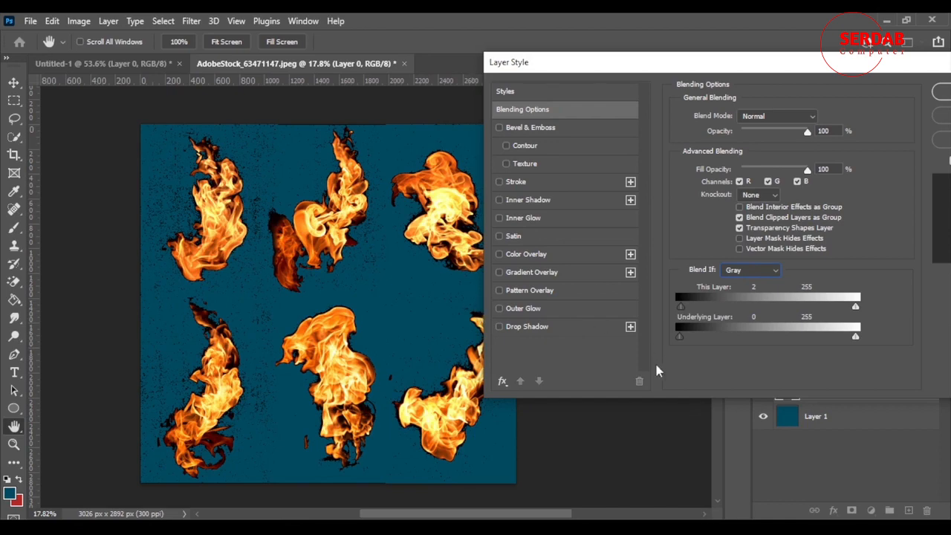
mouse_move(679, 304)
mouse_down()
mouse_move(676, 318)
mouse_move(689, 312)
mouse_up()
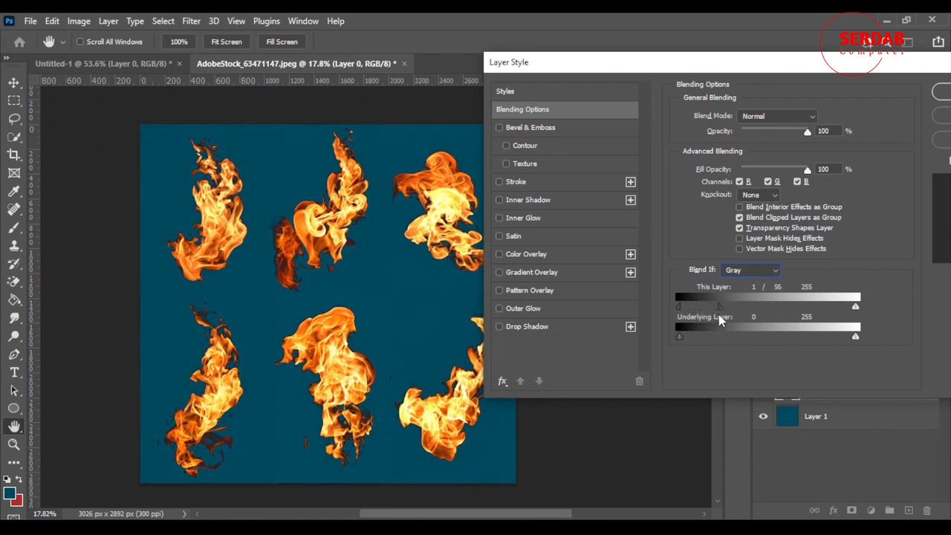
drag(718, 315, 720, 315)
drag(841, 75, 607, 159)
click(790, 176)
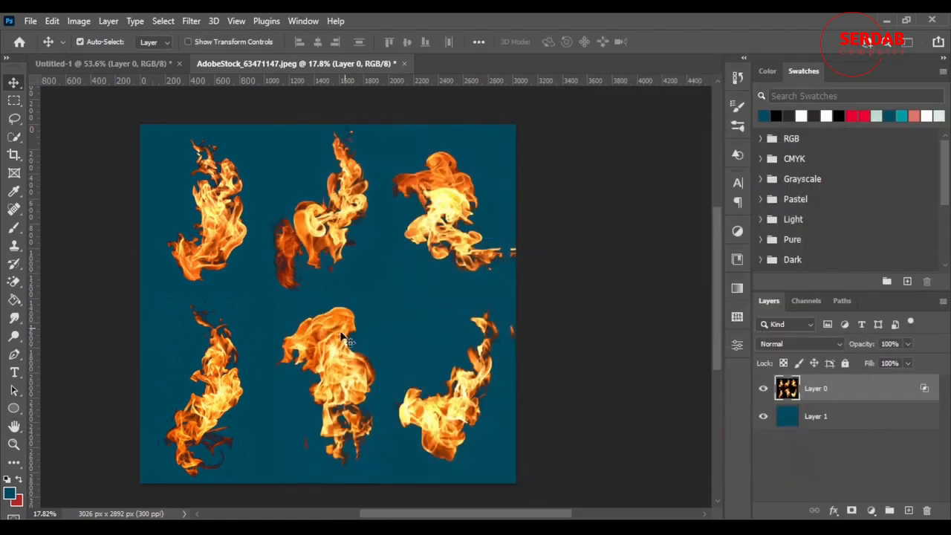
Step: Inspect the edges of the cut-out flames up close and hide the dark teal layer
scroll(344, 318, up, 4)
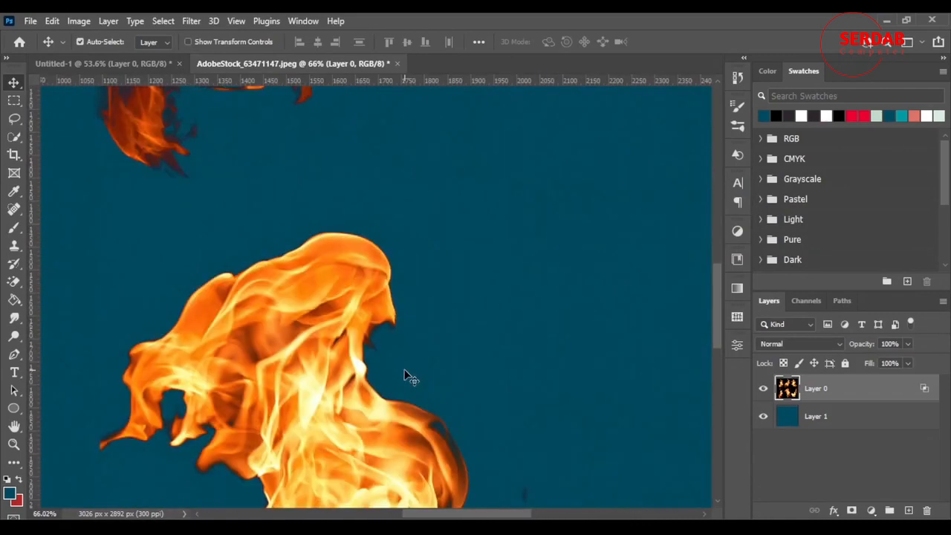
scroll(413, 358, down, 5)
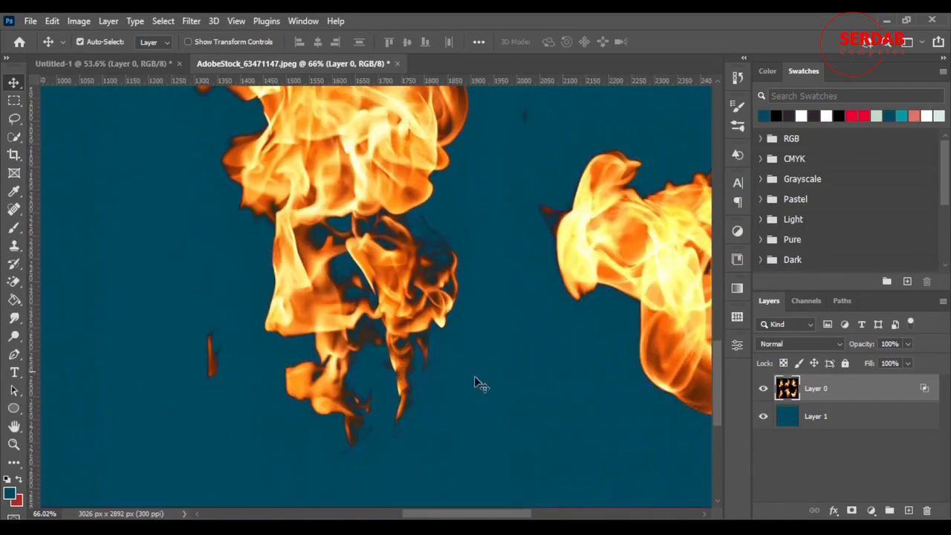
scroll(427, 318, down, 4)
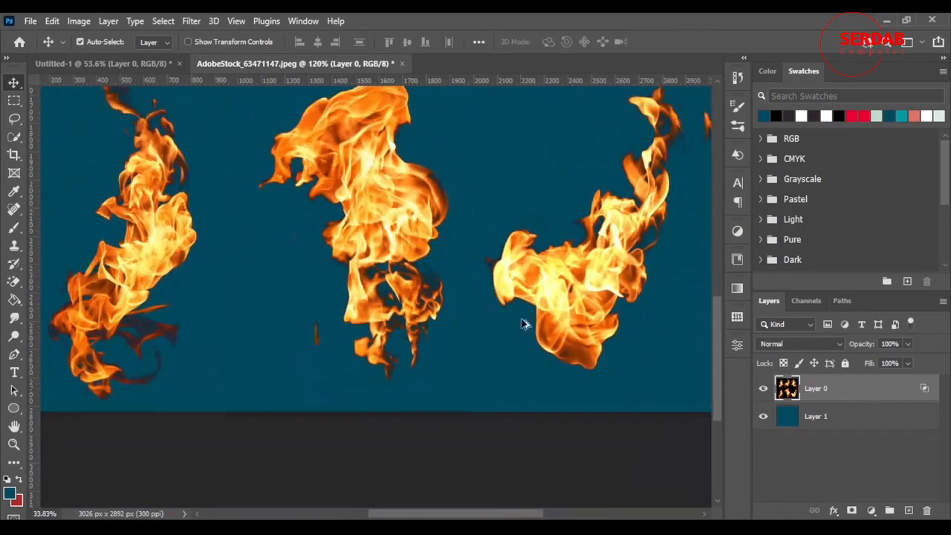
click(763, 420)
scroll(306, 293, up, 5)
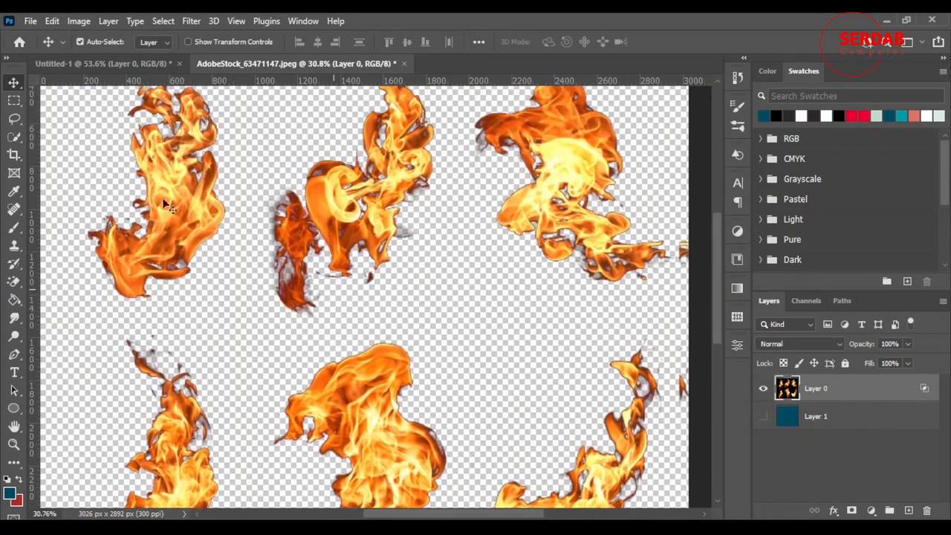
scroll(554, 230, down, 3)
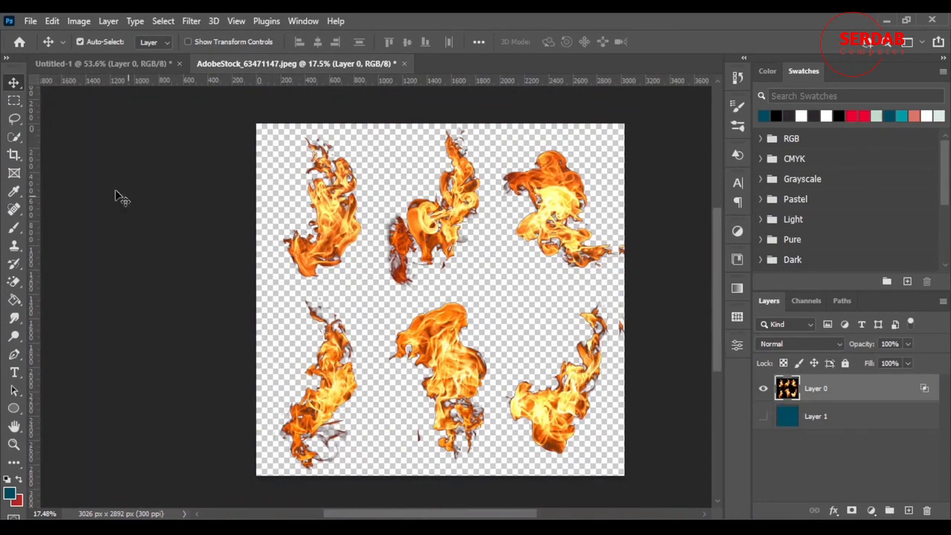
Step: Lasso the middle flame of the upper row, define it as a brush preset named fire, and clear the selection
click(14, 99)
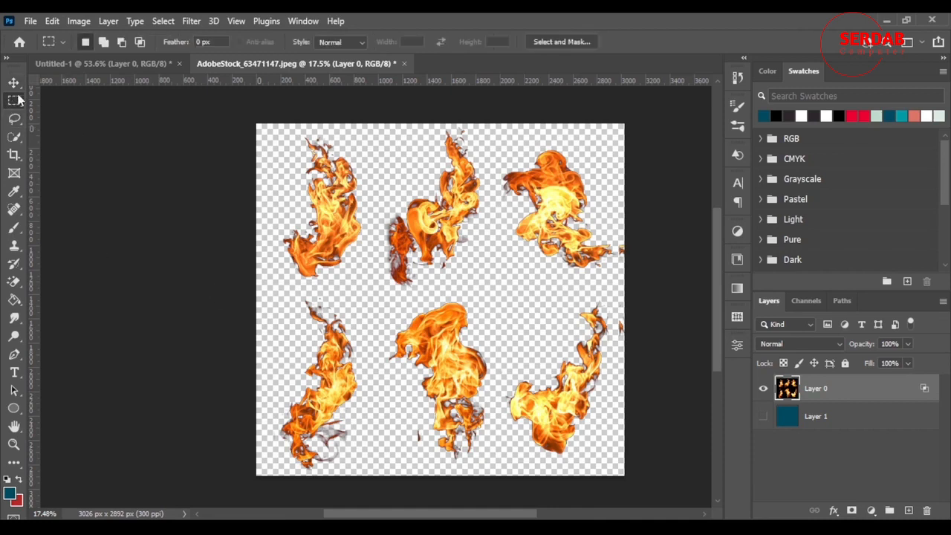
click(14, 118)
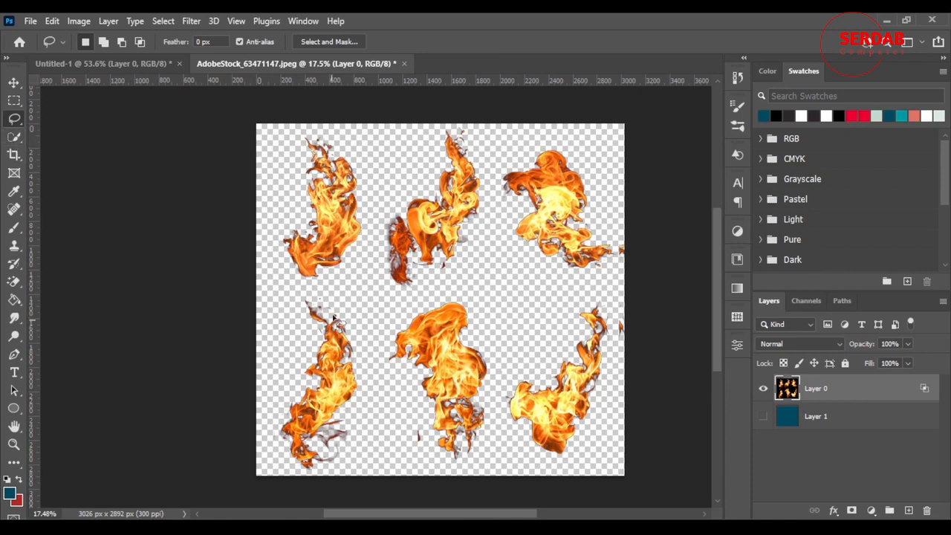
mouse_move(386, 293)
mouse_down()
mouse_move(380, 210)
mouse_move(434, 123)
mouse_move(481, 128)
mouse_move(493, 203)
mouse_move(481, 254)
mouse_move(439, 295)
mouse_move(388, 296)
mouse_up()
click(52, 21)
click(152, 401)
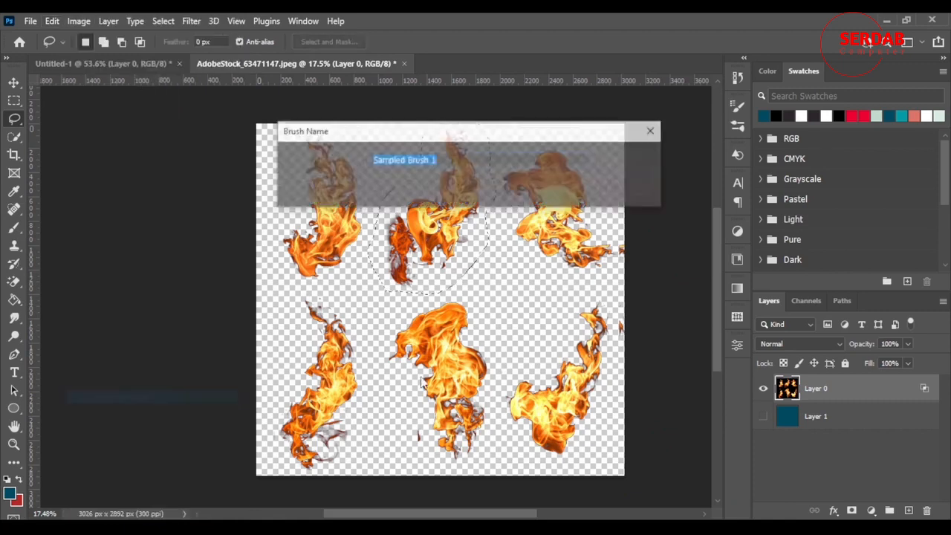
text(fire)
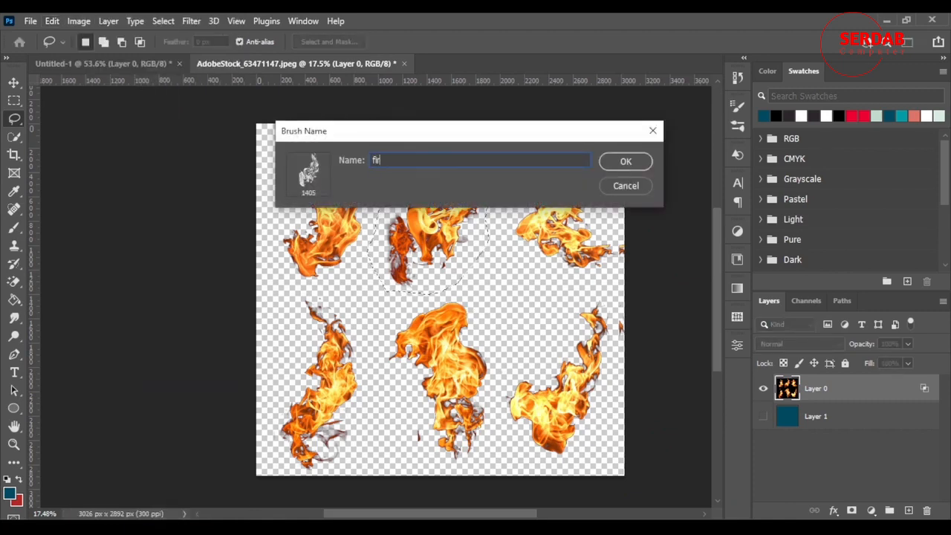
click(626, 161)
key(b)
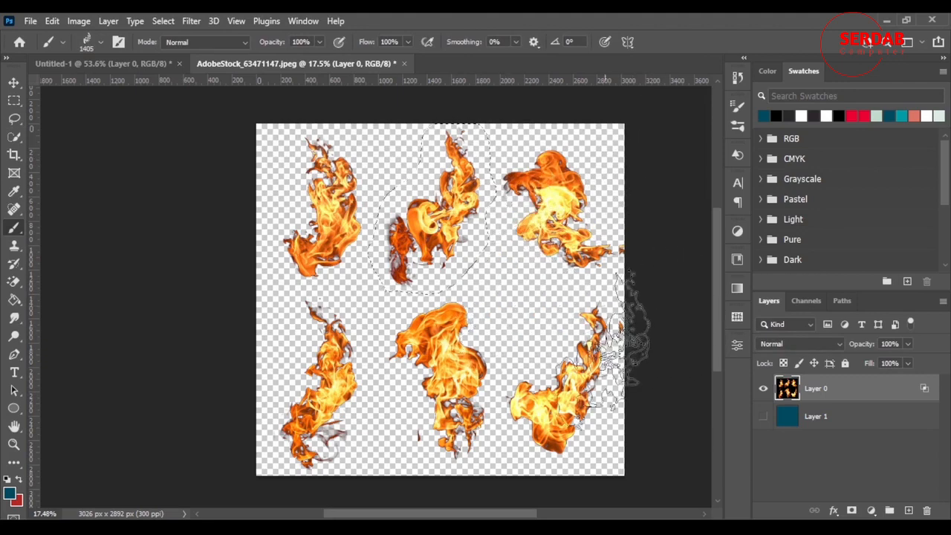
key(ctrl+d)
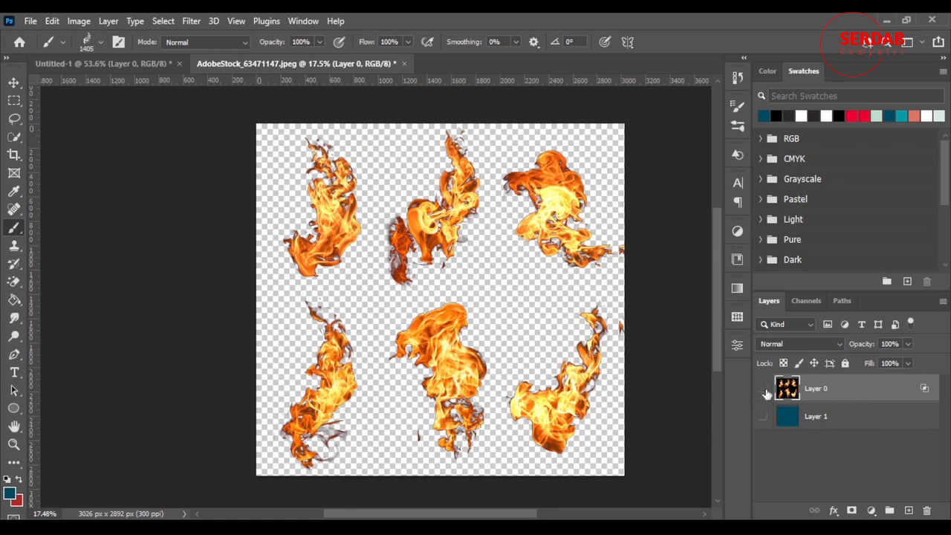
Step: Hide the flames layer and fill the redisplayed lower layer with black
click(762, 387)
click(763, 416)
click(805, 417)
key(g)
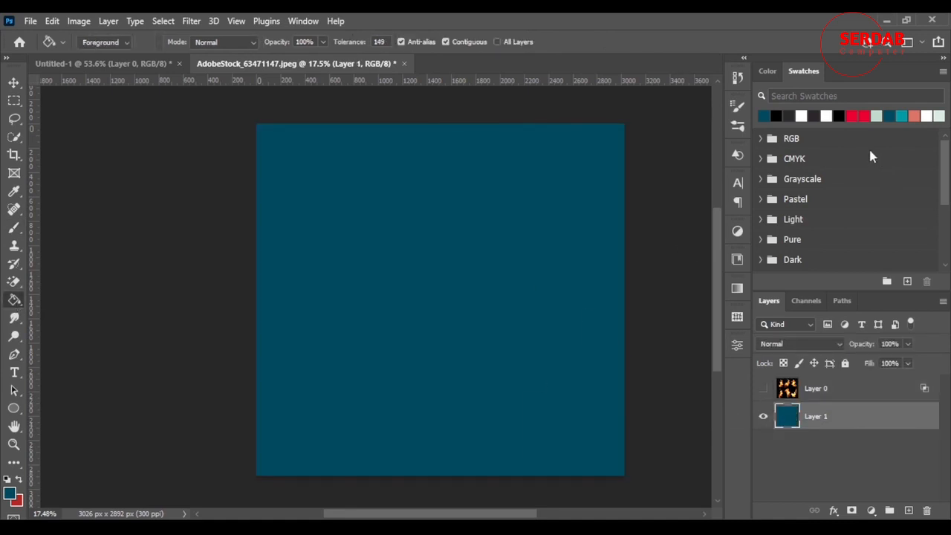
click(840, 115)
click(587, 263)
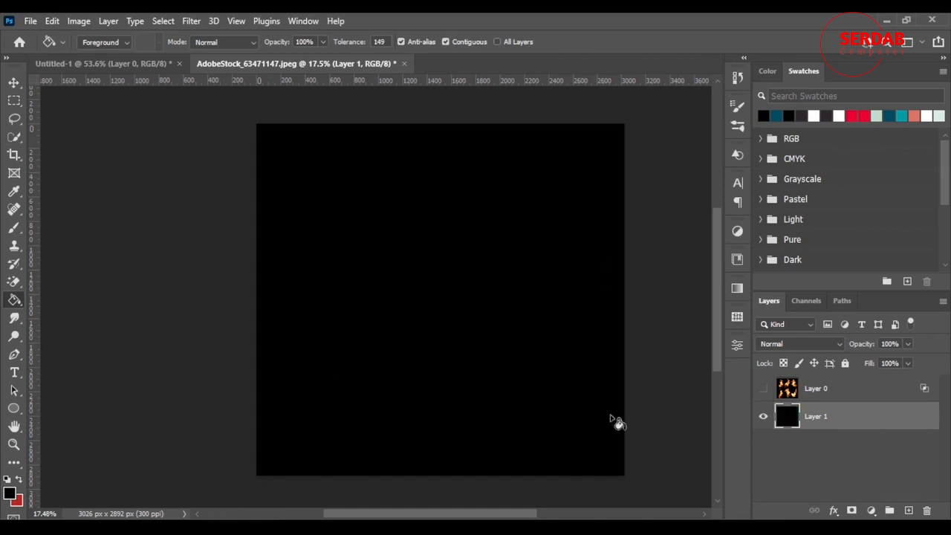
Step: Stamp the new fire brush on the black layer once in dark teal and twice in red
click(14, 227)
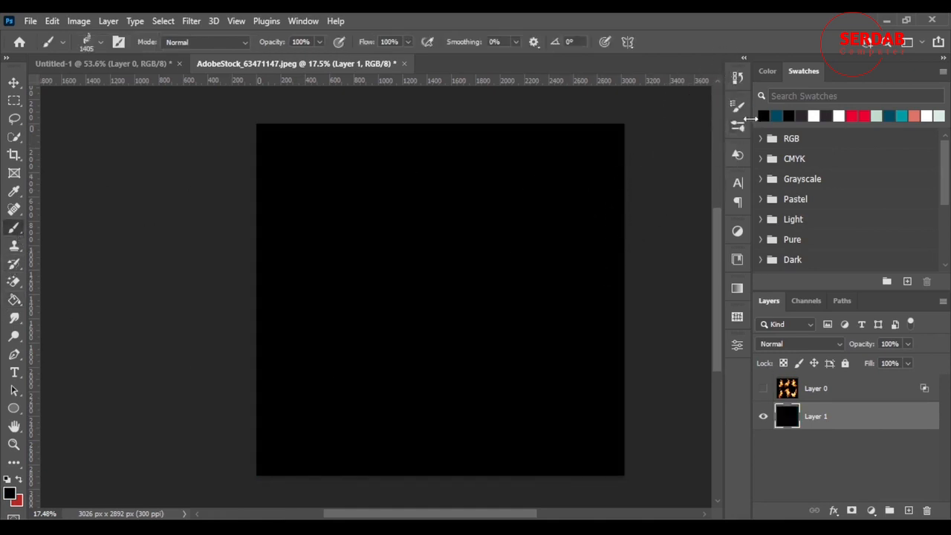
click(780, 117)
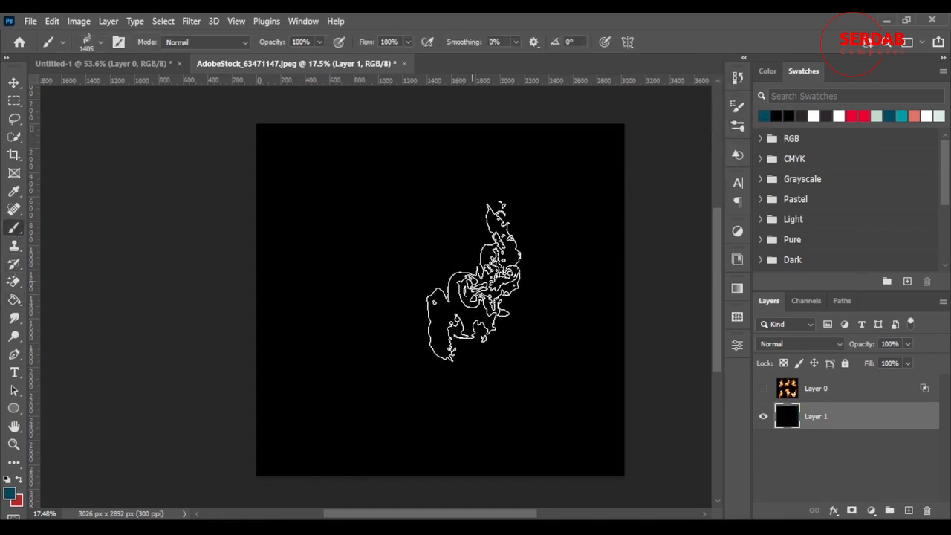
click(492, 295)
scroll(498, 378, up, 5)
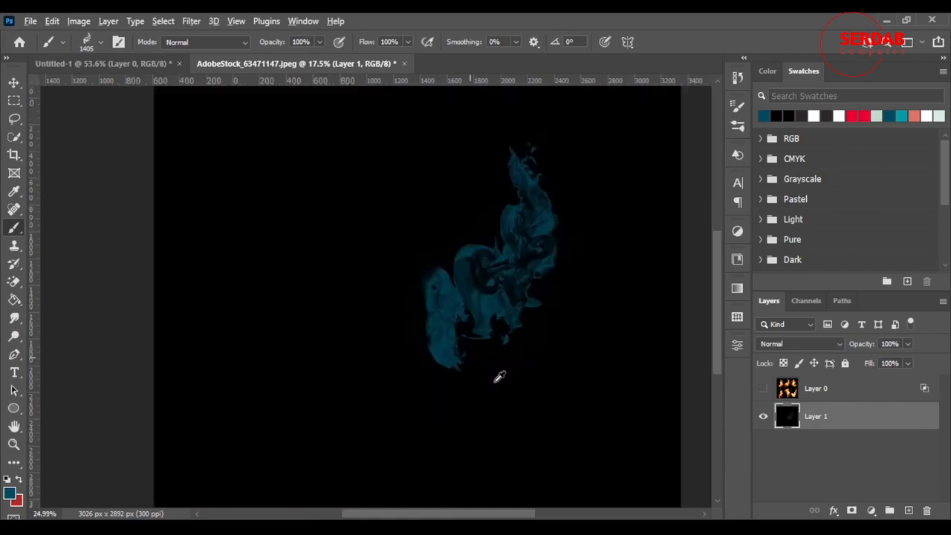
scroll(483, 393, down, 4)
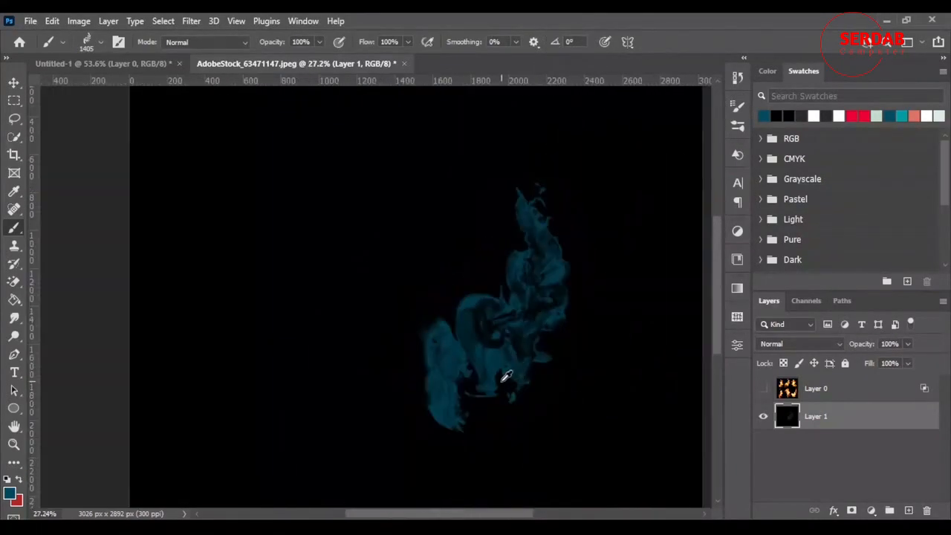
scroll(481, 400, down, 3)
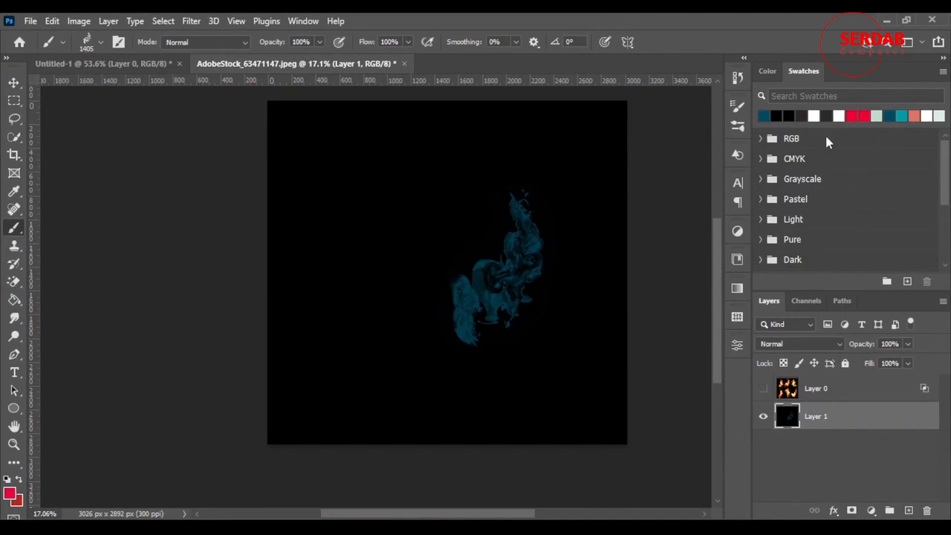
click(357, 275)
click(557, 344)
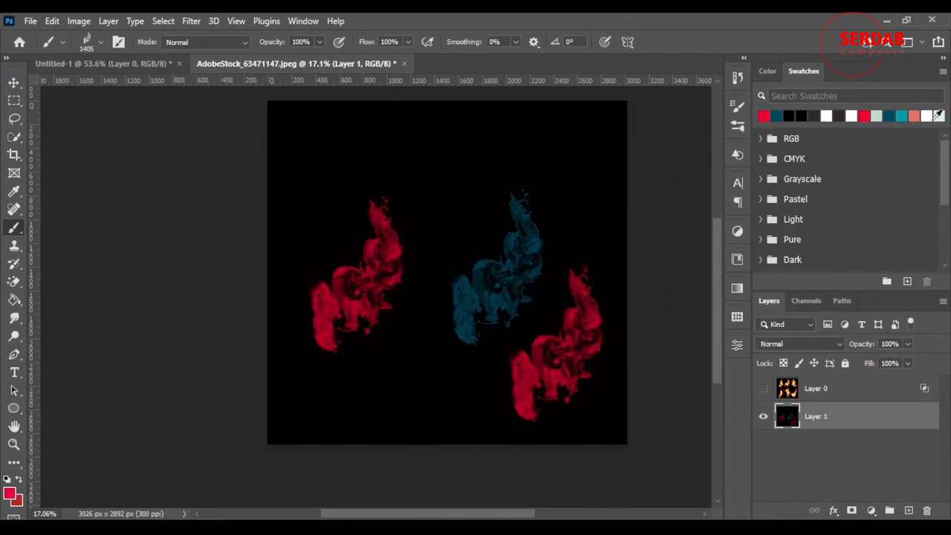
Step: Stamp three salmon flames on the black layer, undoing a continuous test stroke, and show the flames layer again
click(915, 116)
click(405, 345)
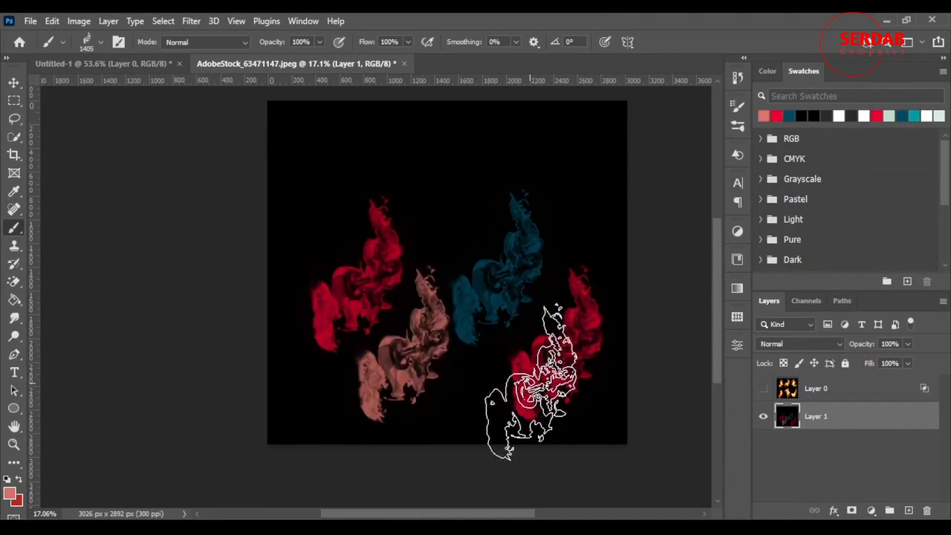
click(484, 354)
mouse_move(308, 165)
mouse_down()
mouse_move(542, 179)
mouse_move(555, 165)
mouse_up()
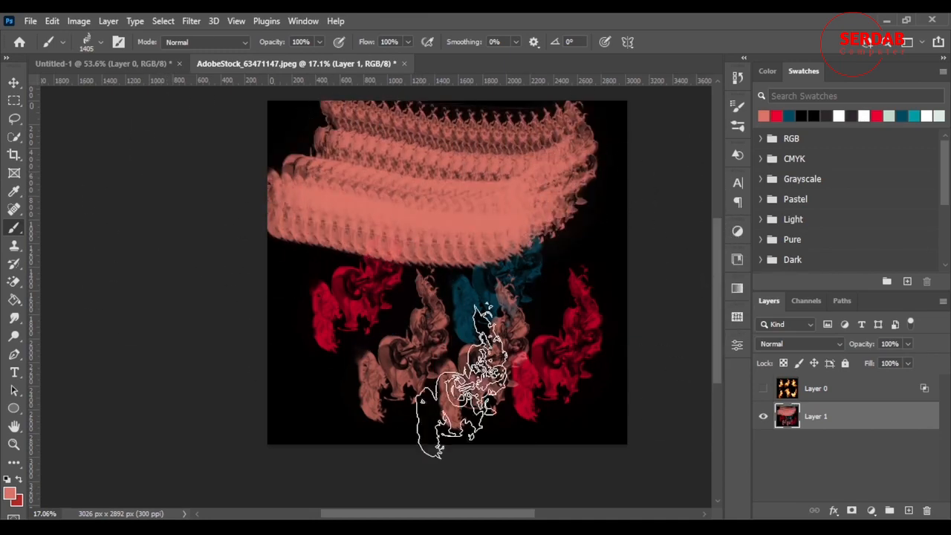
key(ctrl+z)
click(466, 214)
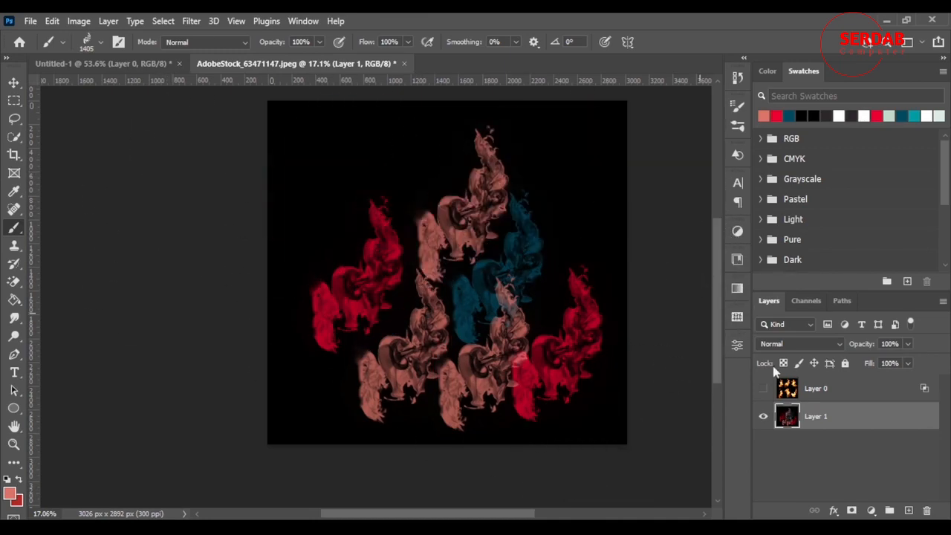
click(763, 389)
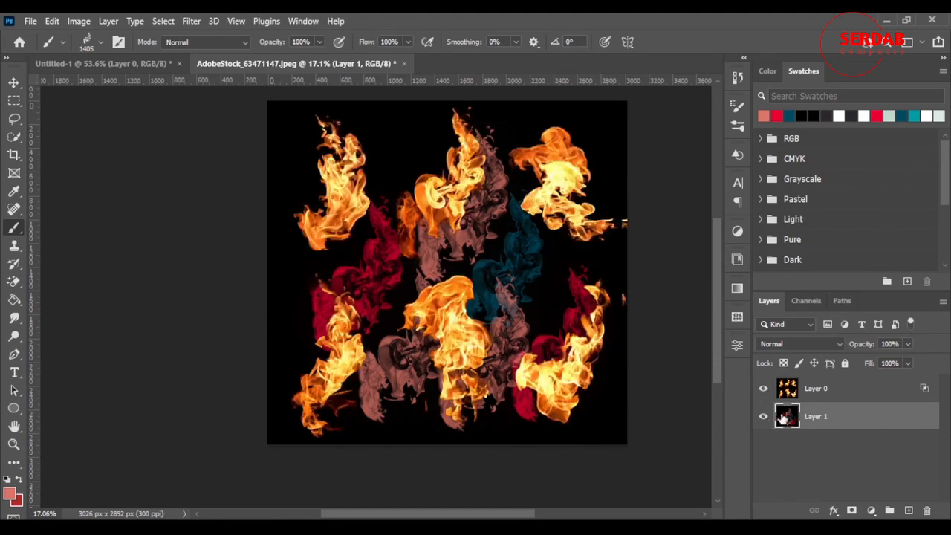
Step: Add a new empty layer above the stamped black layer and delete the stamped layer
click(907, 510)
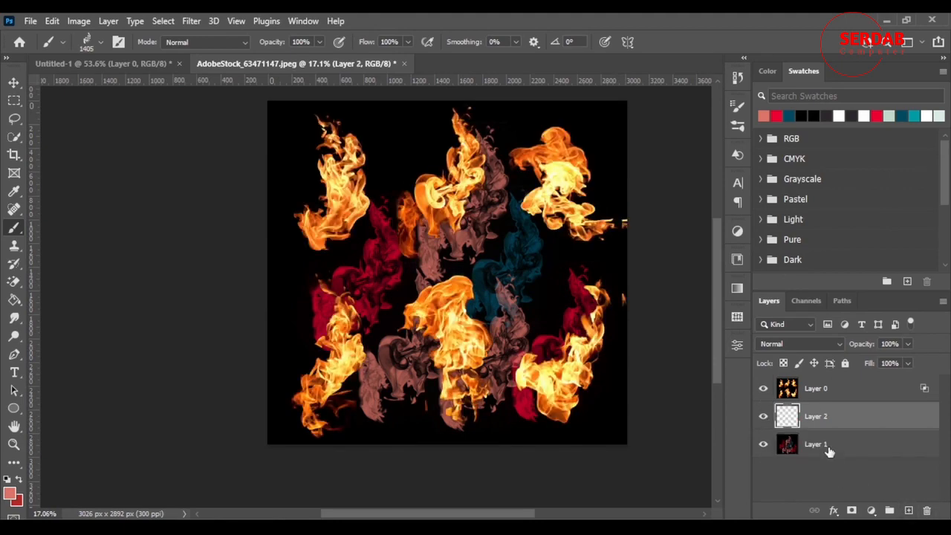
click(829, 452)
key(Delete)
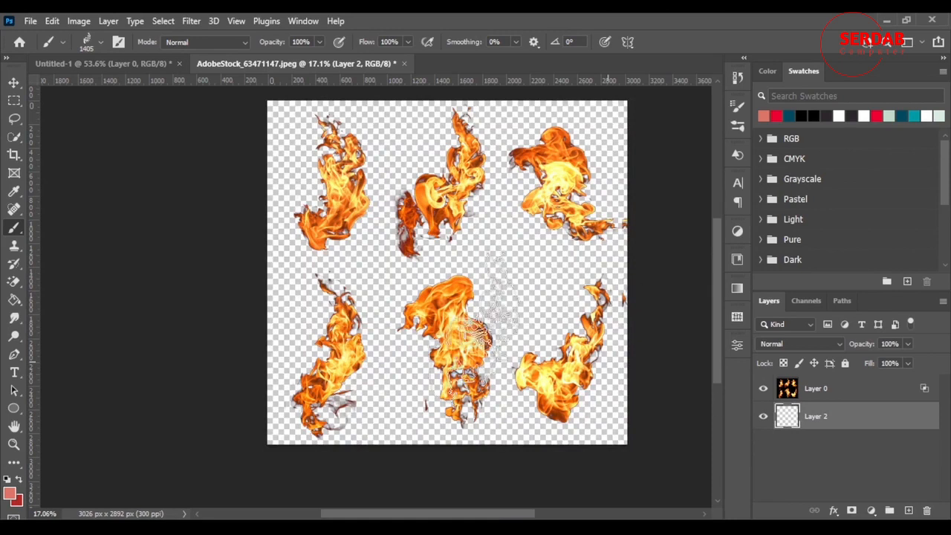
Step: Select the lower-right flame on the flames layer with the Rectangular Marquee, define it as a brush preset named fire 2, and deselect
click(16, 119)
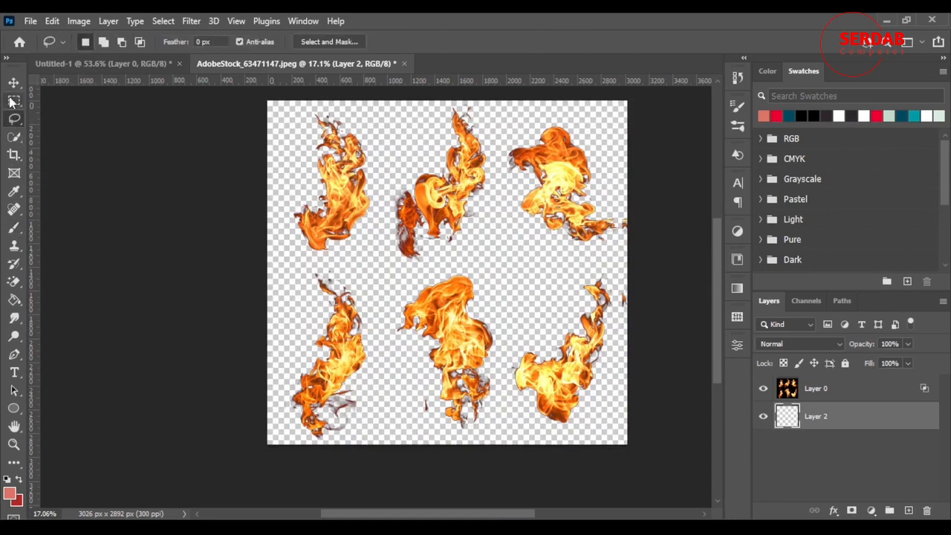
click(14, 100)
drag(502, 268, 632, 442)
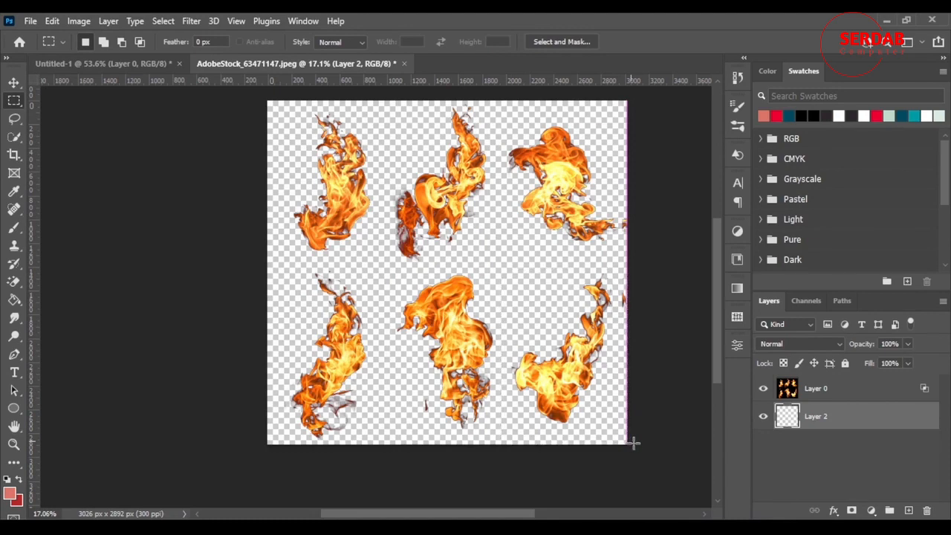
click(830, 391)
click(52, 21)
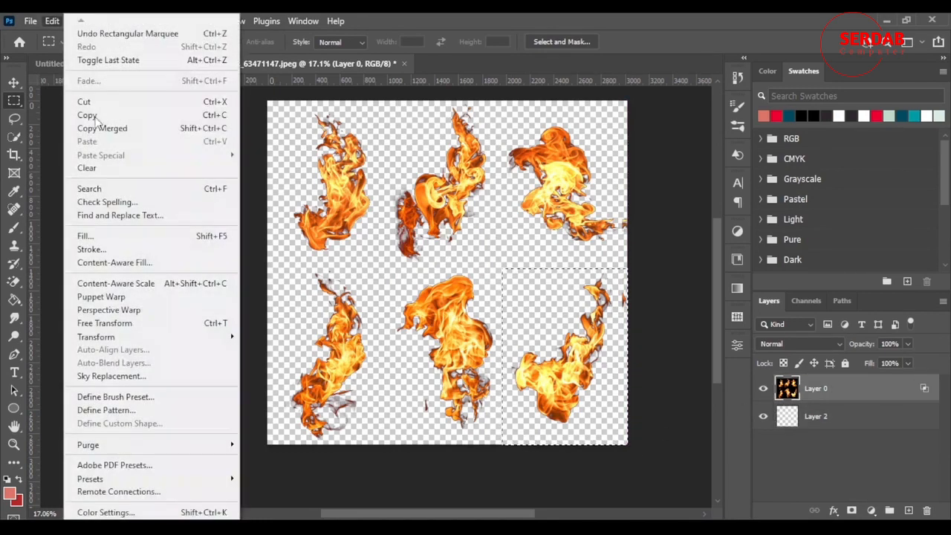
click(162, 400)
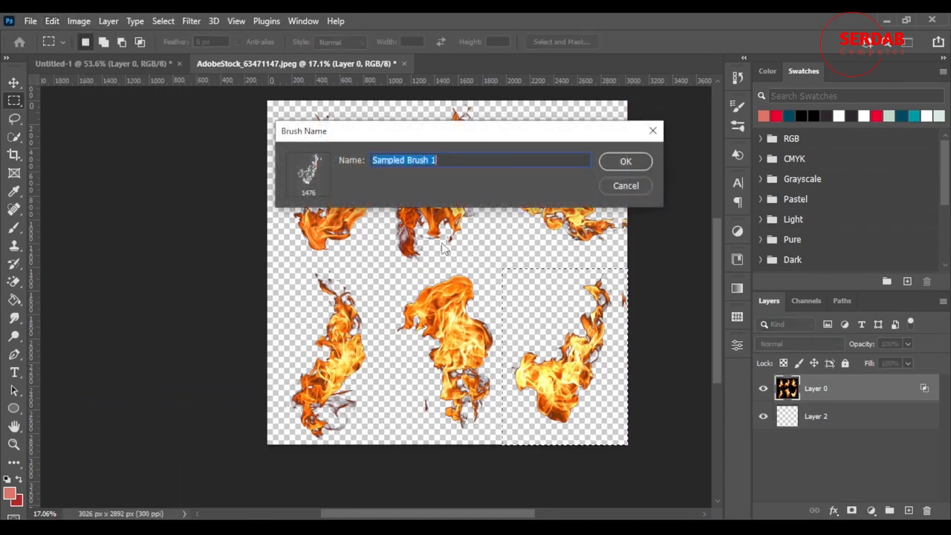
text(fire)
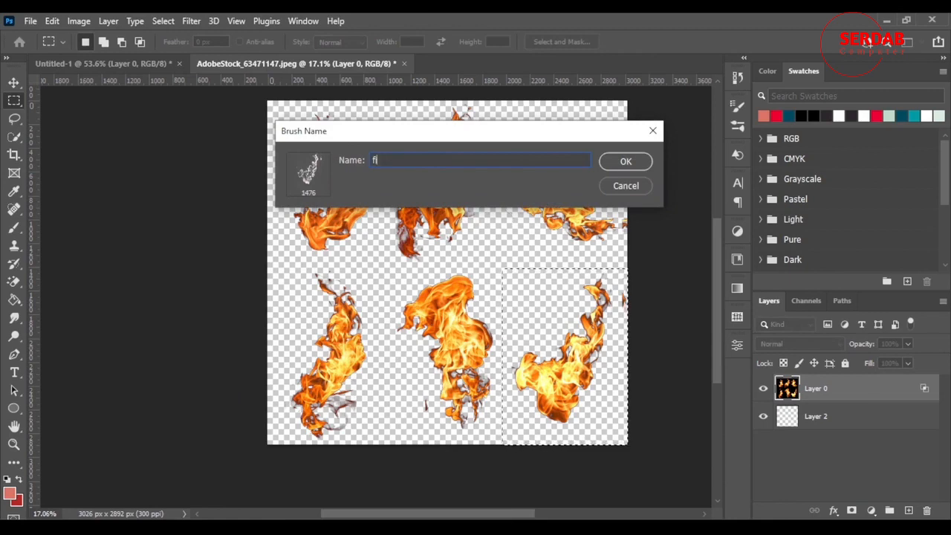
text( 2)
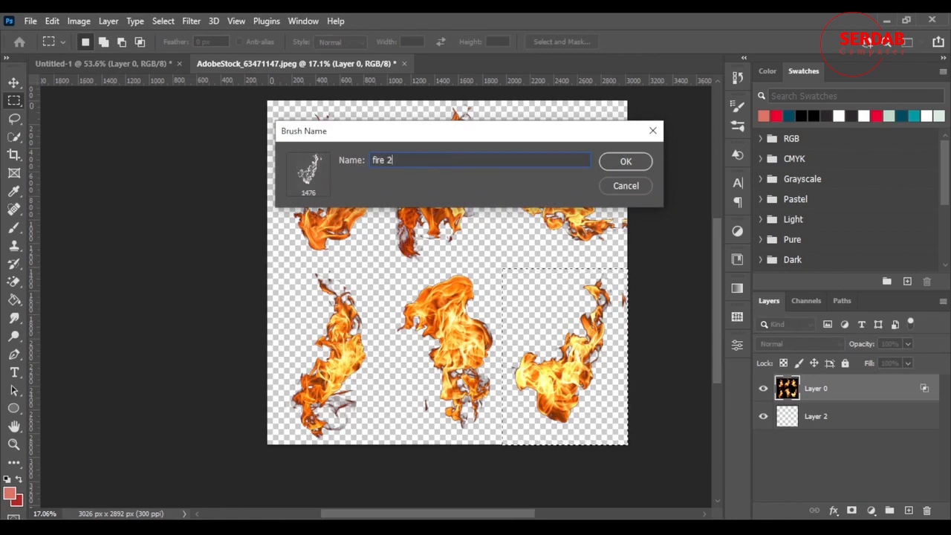
click(625, 161)
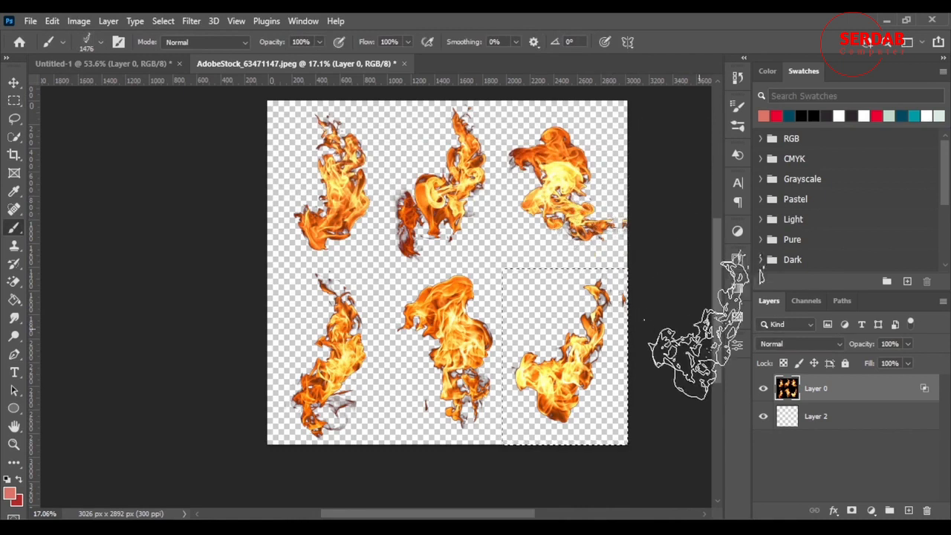
key(ctrl+d)
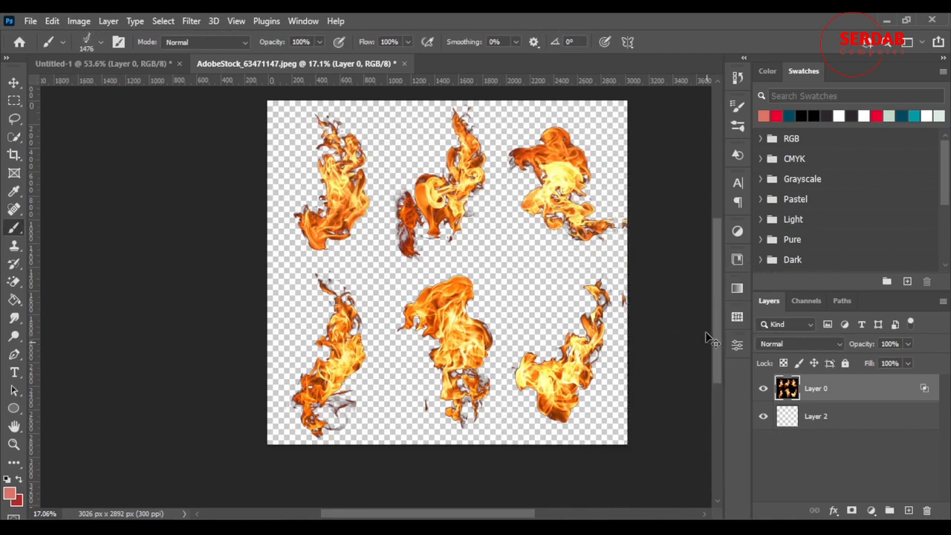
Step: Hide the flames layer and fill the empty layer below it with black
click(763, 388)
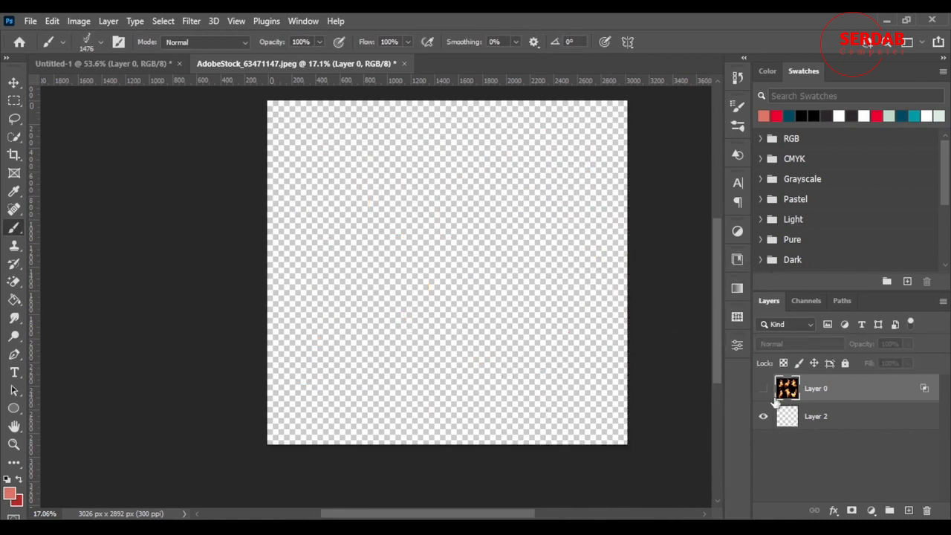
click(823, 420)
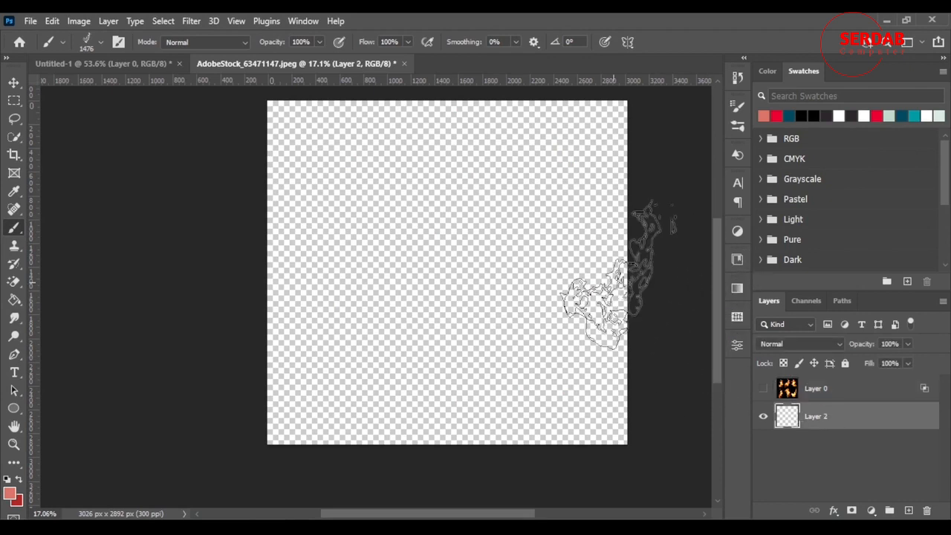
key(g)
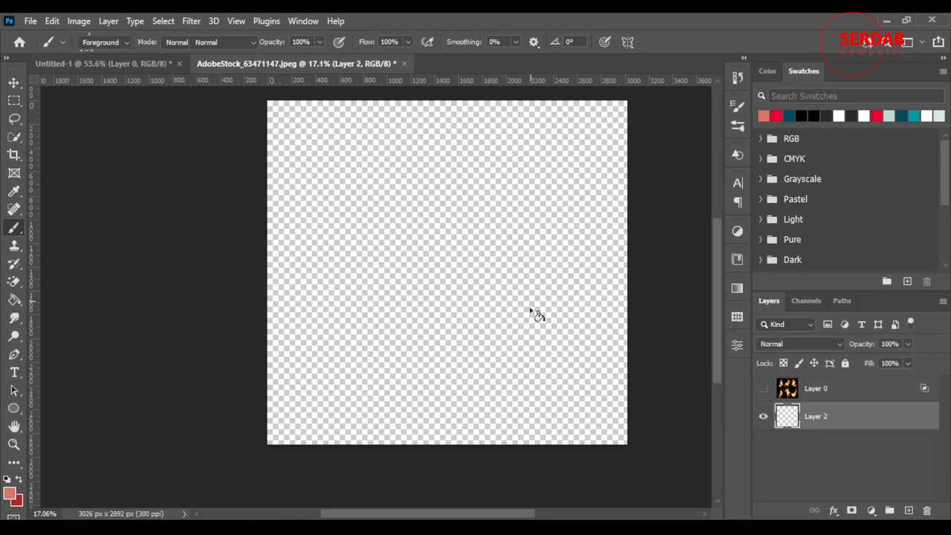
click(825, 115)
click(599, 394)
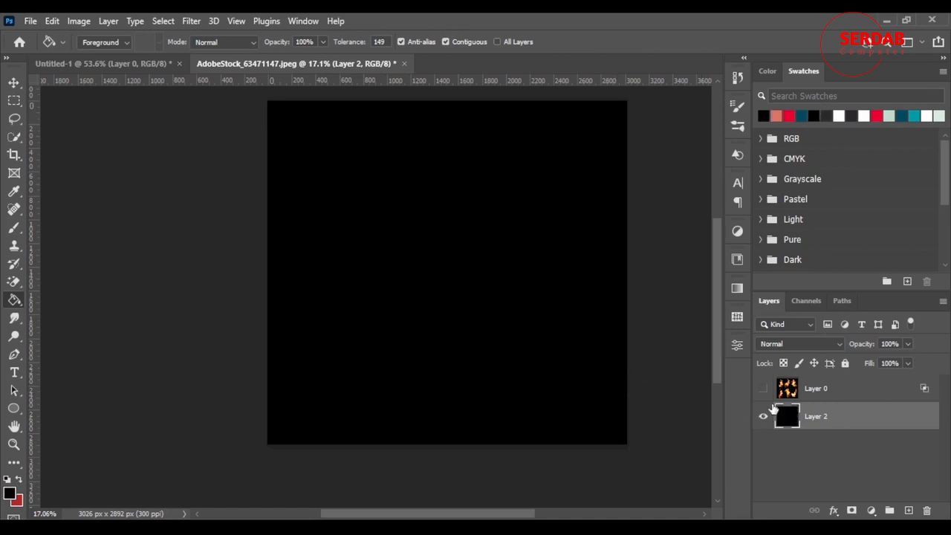
Step: Add a new layer above the black one and stamp six white flames on it with the fire 2 brush
click(909, 511)
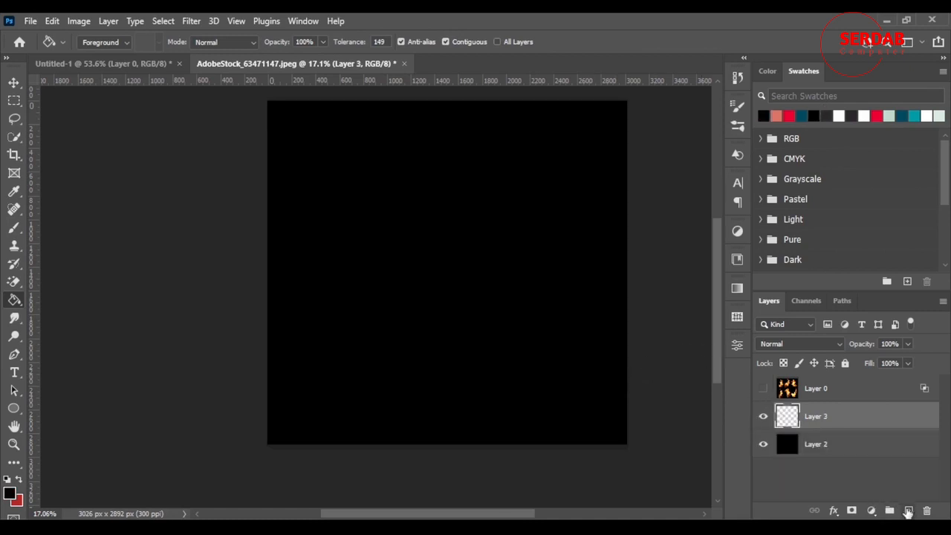
key(b)
scroll(522, 320, up, 1)
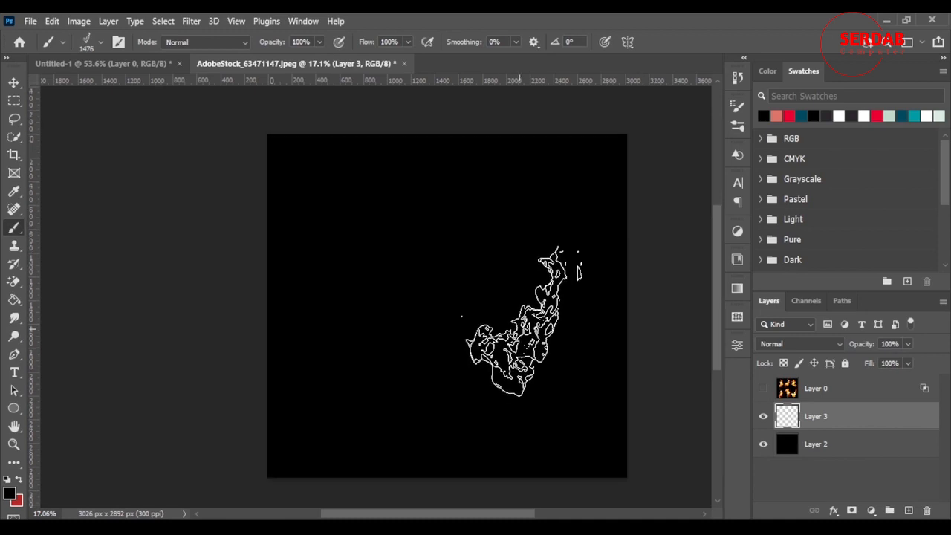
click(926, 116)
click(502, 244)
click(358, 366)
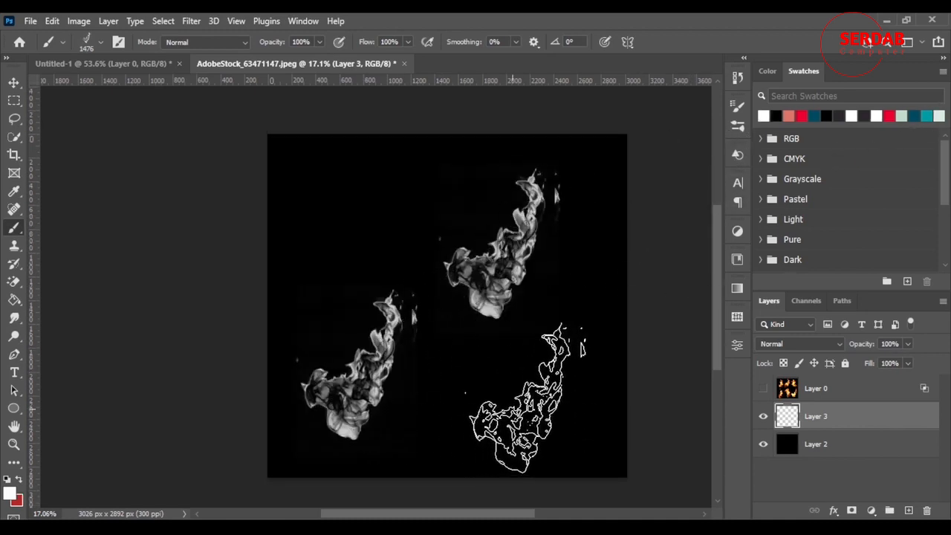
click(529, 395)
click(349, 248)
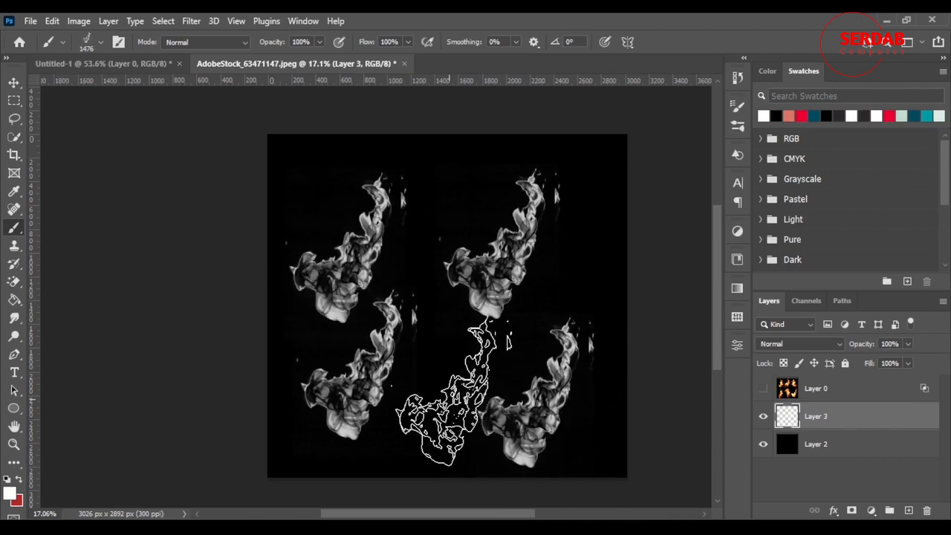
click(452, 393)
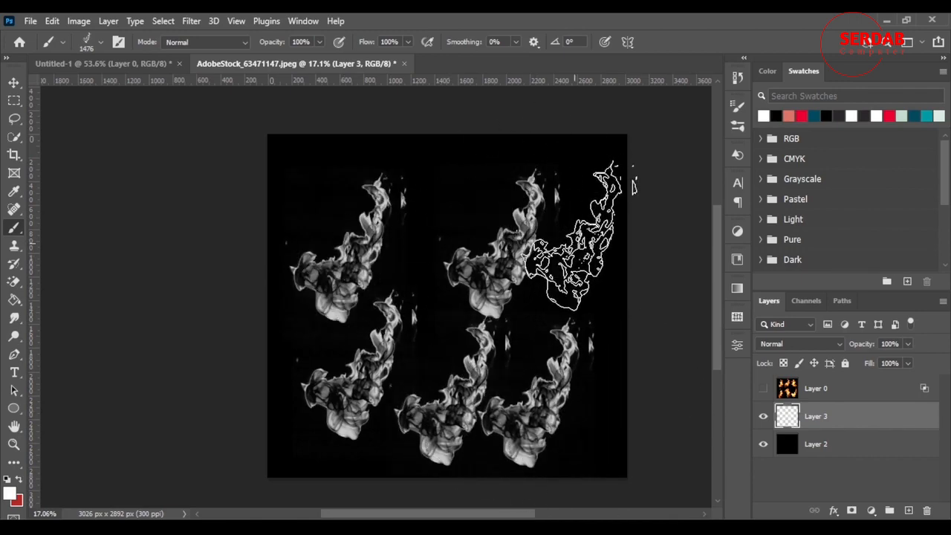
click(574, 236)
Step: Delete the layer with the white flames and try a continuous flame stroke on the black layer, undoing it
scroll(293, 210, down, 3)
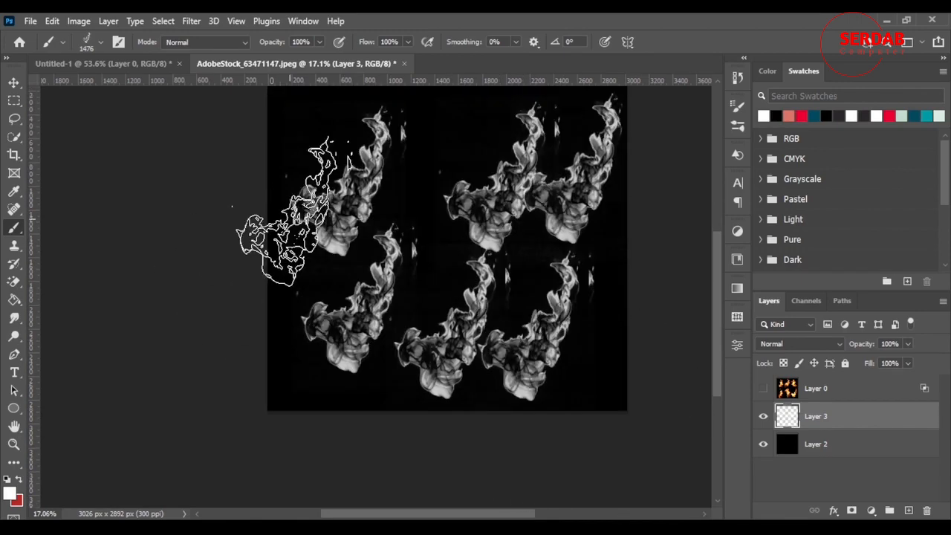
scroll(443, 303, up, 3)
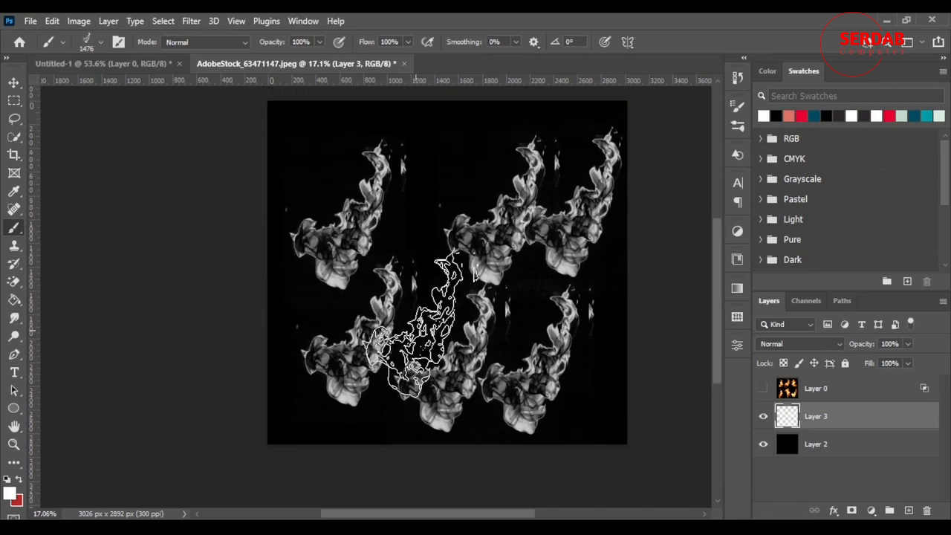
scroll(445, 315, down, 4)
key(Delete)
scroll(563, 350, up, 2)
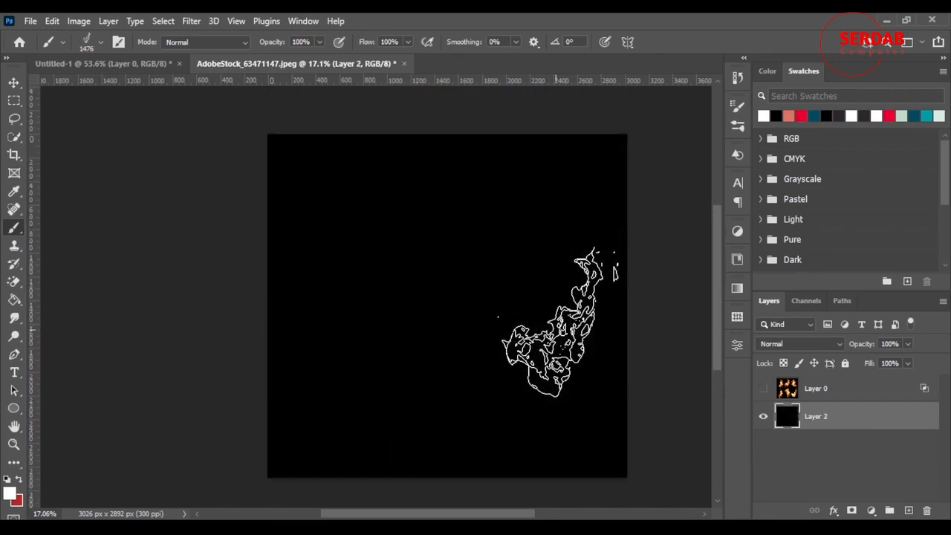
mouse_move(418, 518)
mouse_down()
mouse_move(426, 516)
mouse_move(410, 513)
mouse_up()
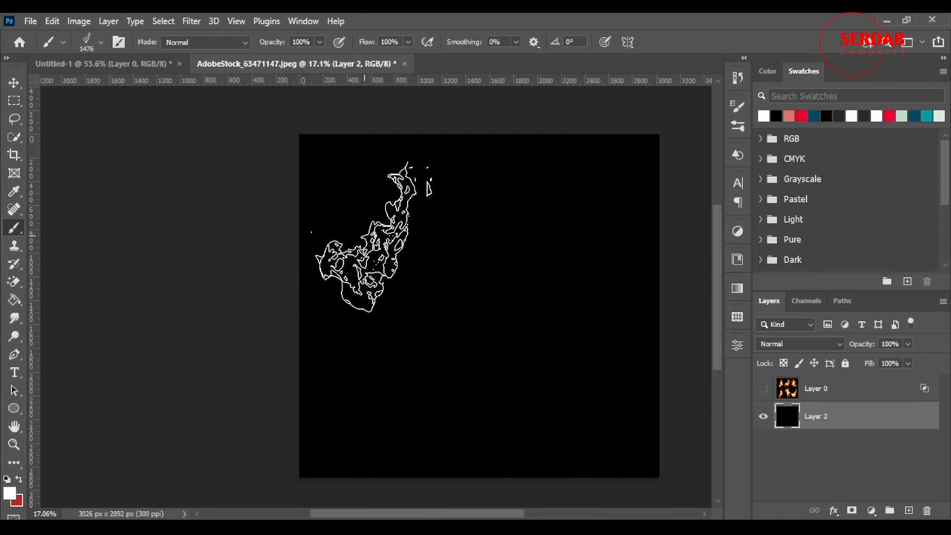
mouse_move(371, 226)
mouse_down()
mouse_move(708, 268)
mouse_move(568, 312)
mouse_up()
key(ctrl+z)
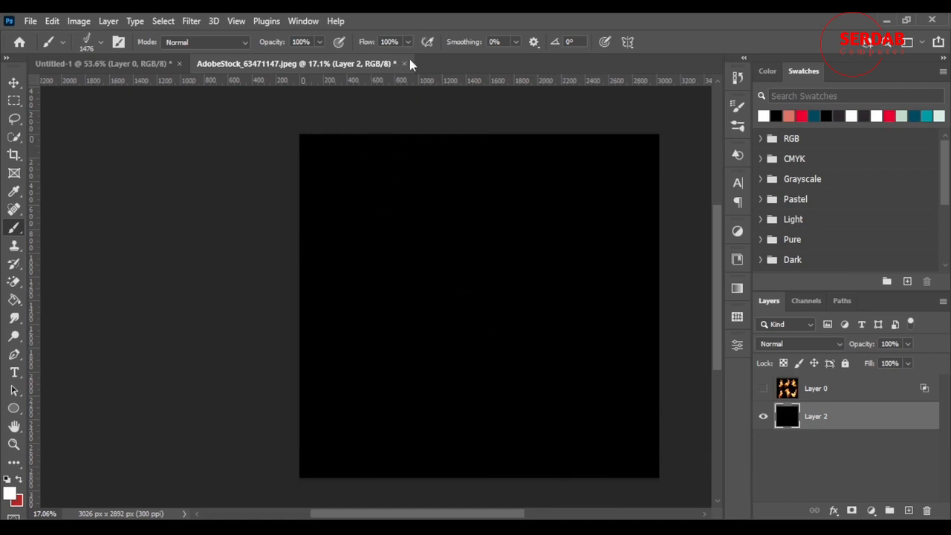
Step: Close the flames image without saving its changes and open the marble image AdobeStock_407360802.jpeg from Downloads
key(ctrl+w)
click(472, 215)
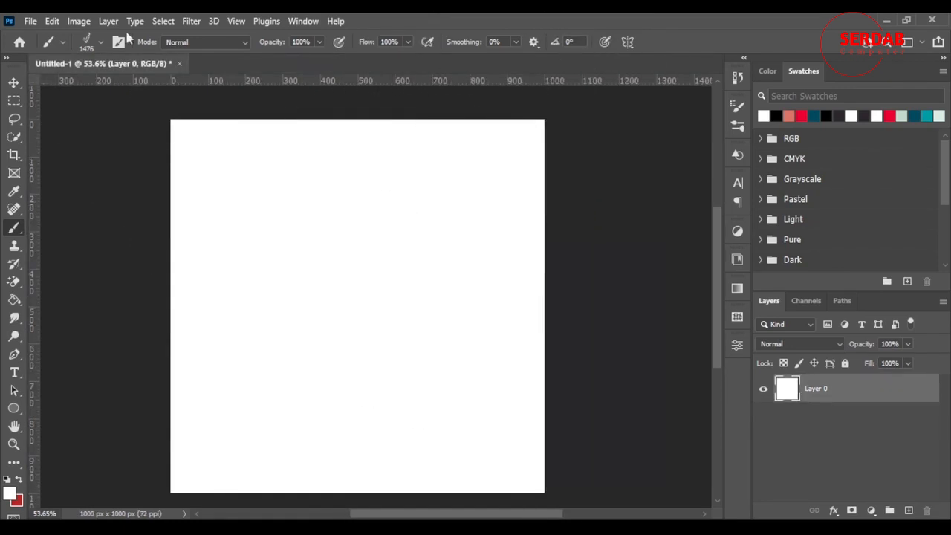
click(30, 21)
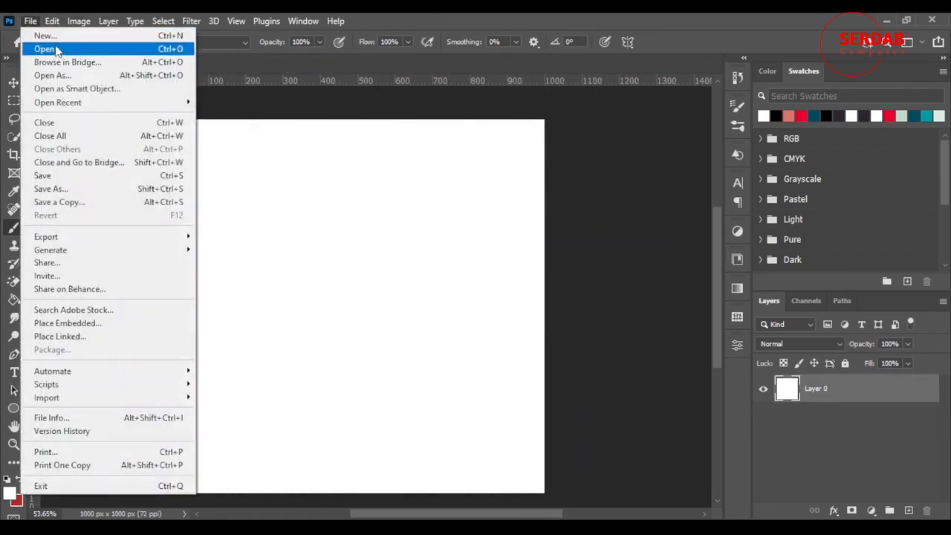
click(46, 49)
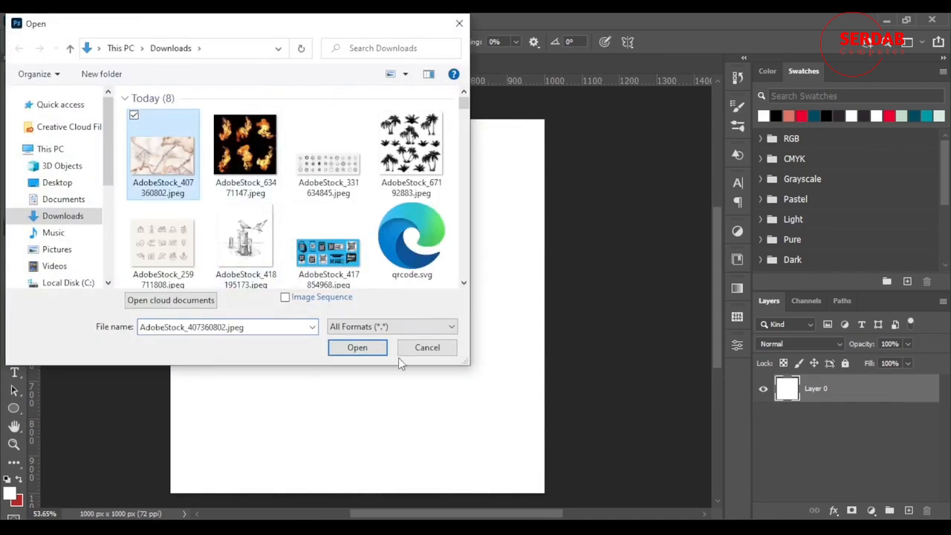
click(379, 352)
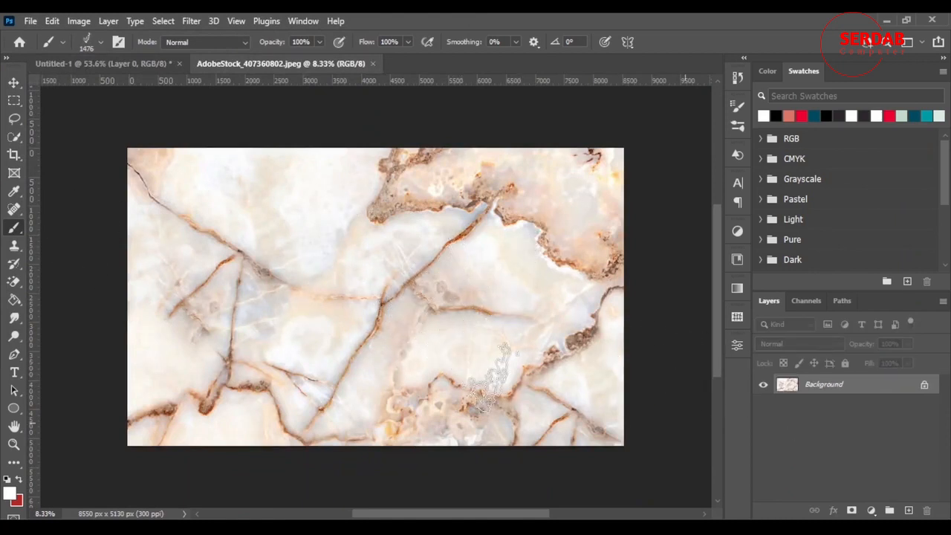
Step: Unlock the marble background layer and apply Levels with input values 30, 0.77 and 225
click(924, 386)
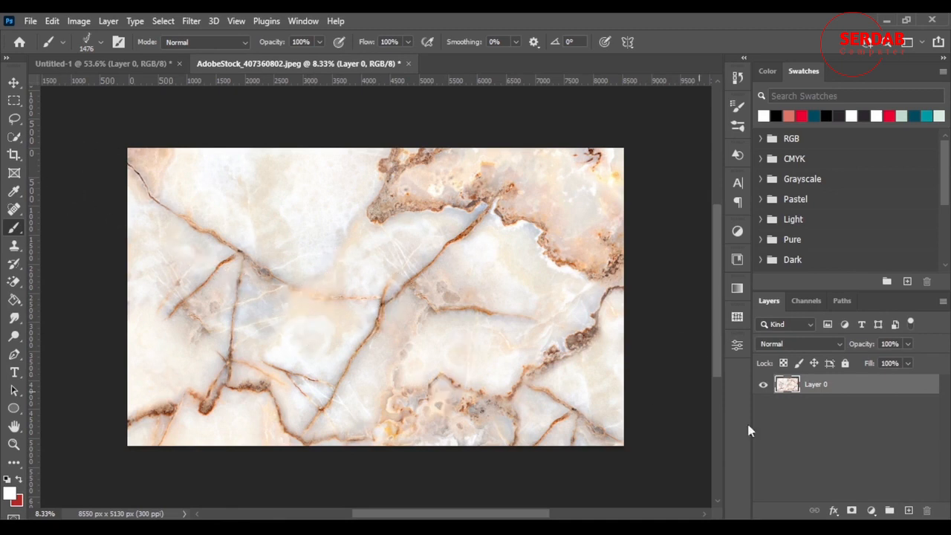
key(ctrl+l)
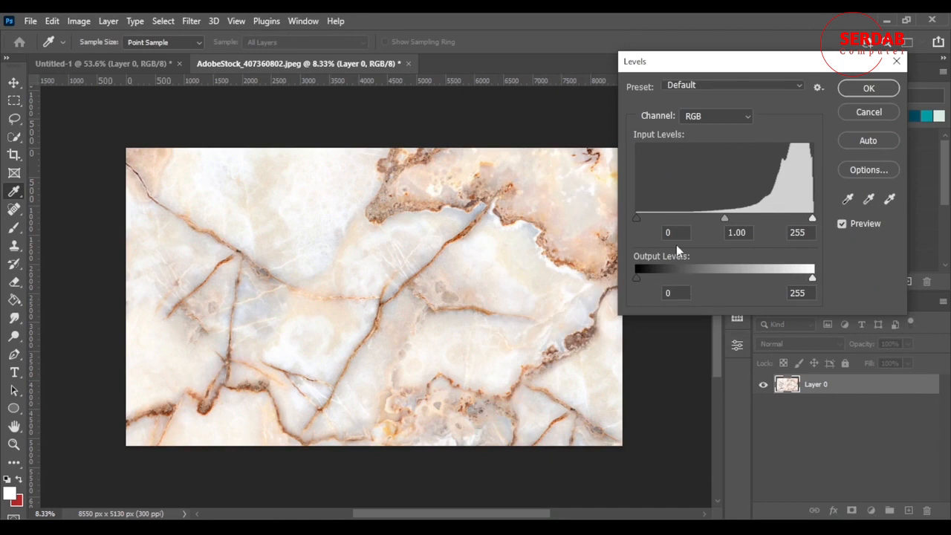
drag(814, 221, 792, 223)
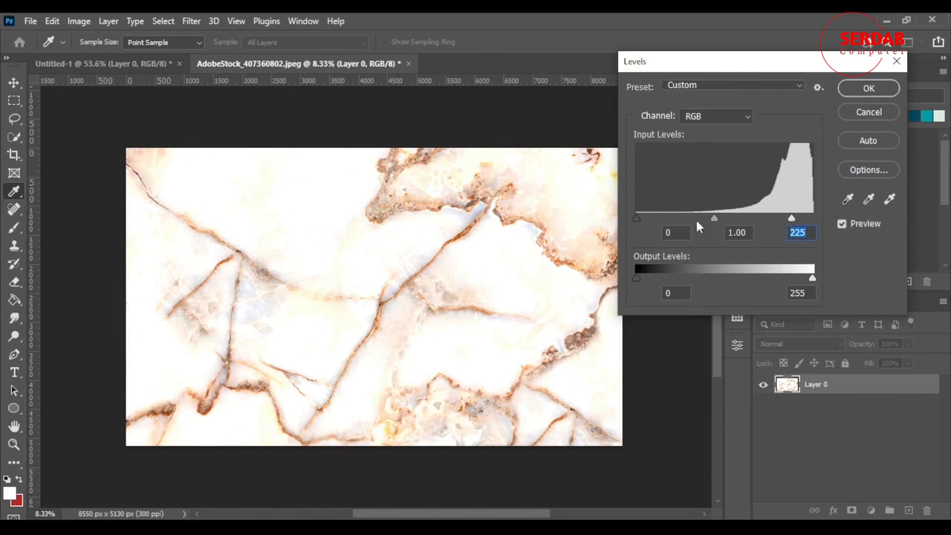
drag(640, 222, 658, 222)
drag(725, 220, 736, 223)
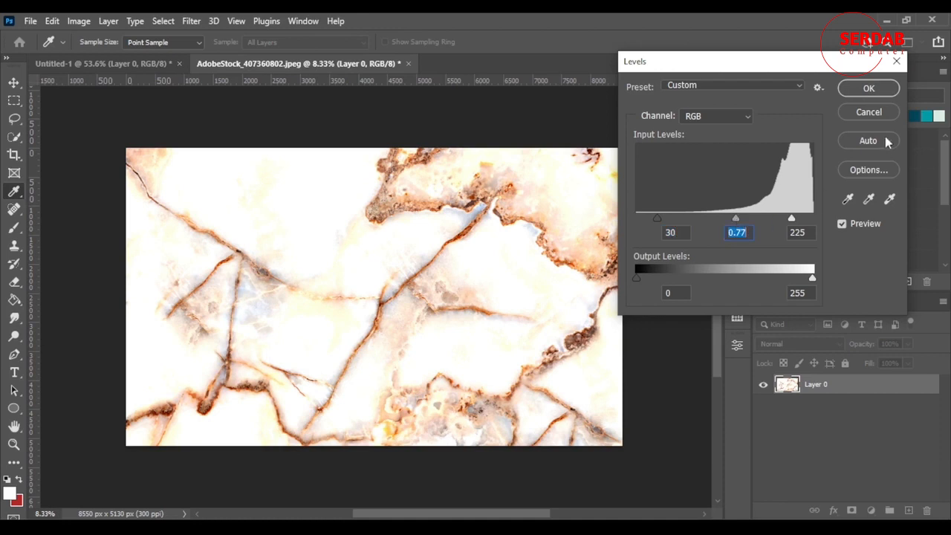
click(866, 88)
Step: Desaturate the marble layer
key(l)
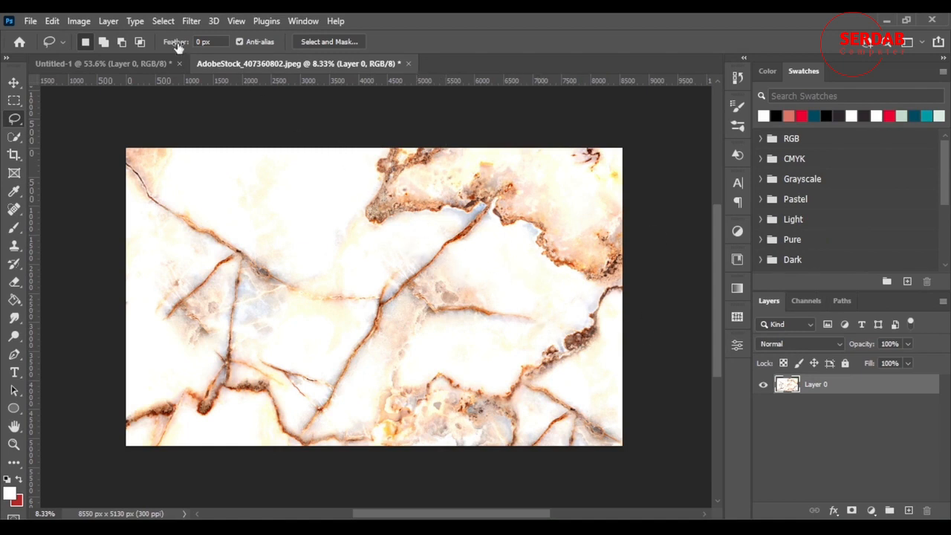
click(78, 20)
mouse_move(110, 58)
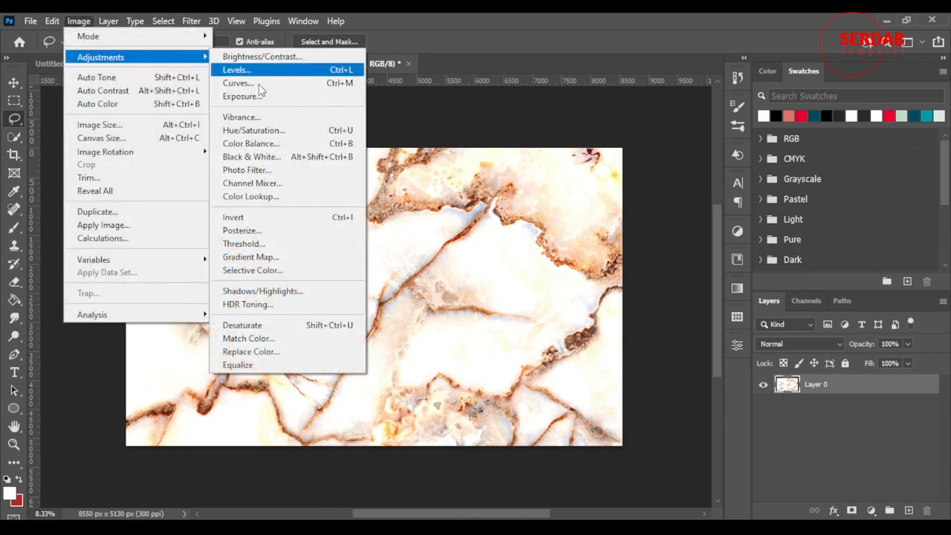
click(321, 327)
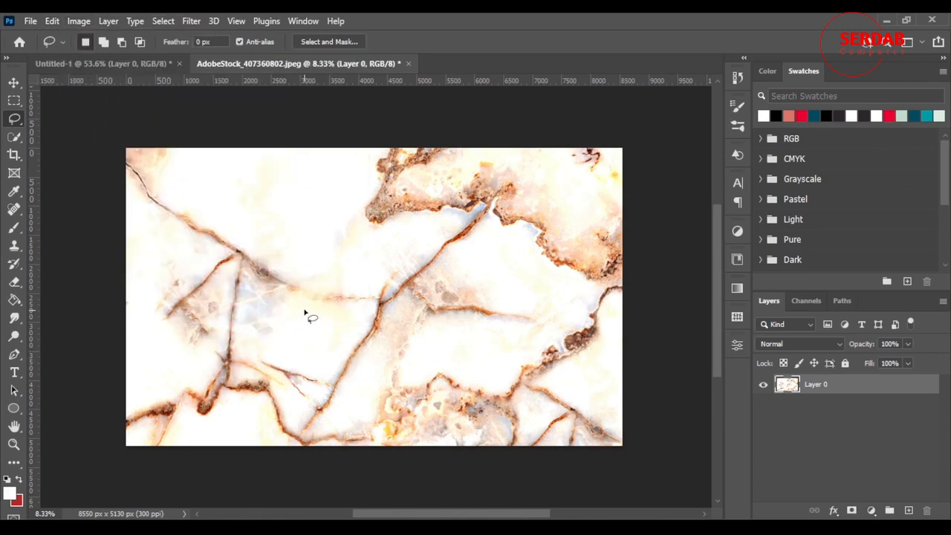
Step: Apply Levels to the desaturated marble layer with the black input level set to 62
scroll(518, 238, down, 5)
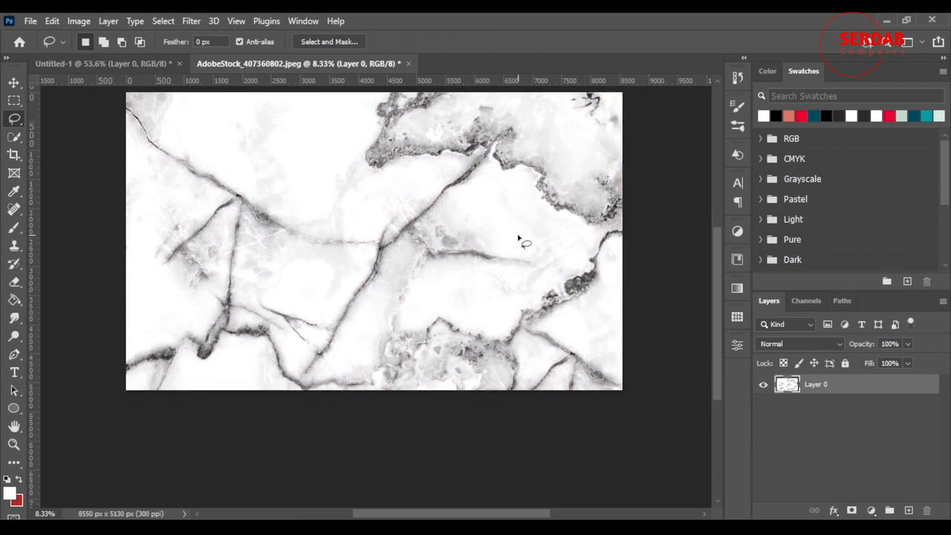
scroll(519, 238, up, 6)
scroll(519, 237, down, 4)
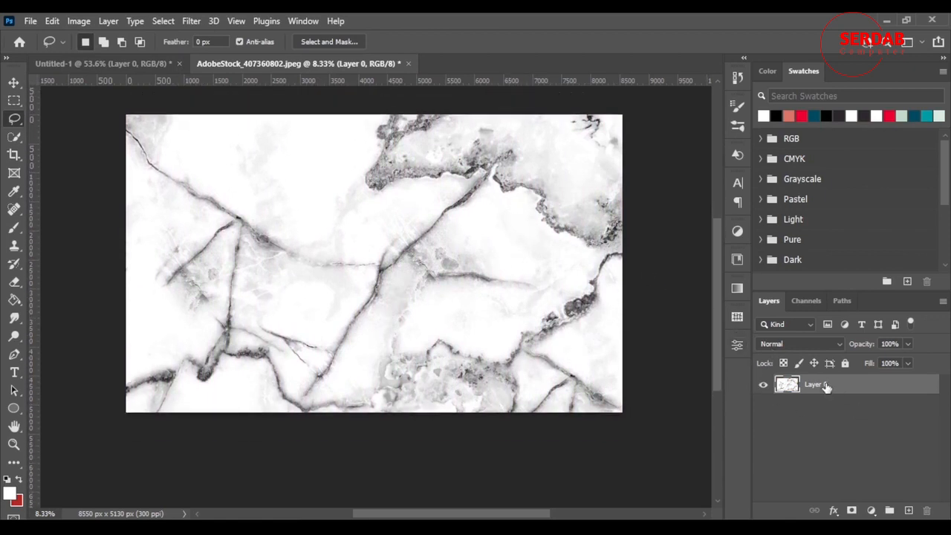
key(ctrl+l)
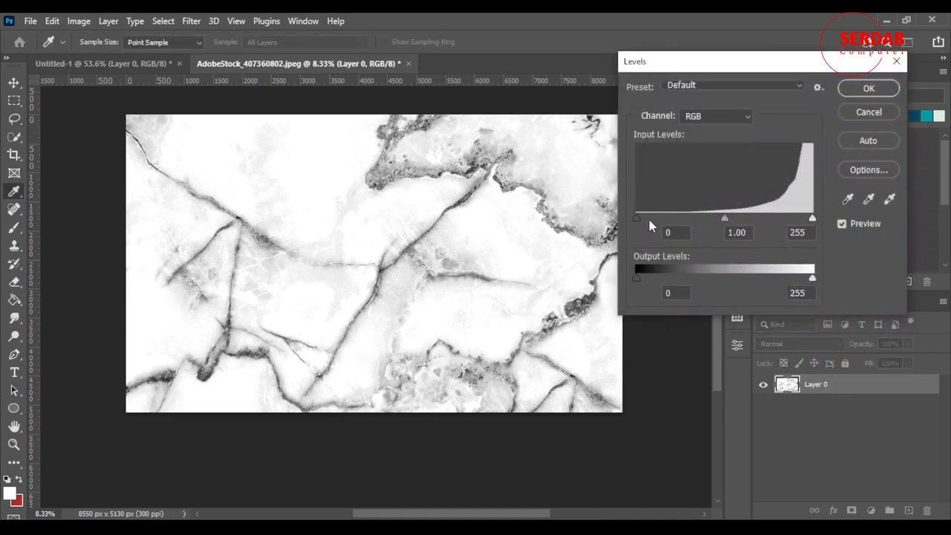
drag(638, 222, 680, 226)
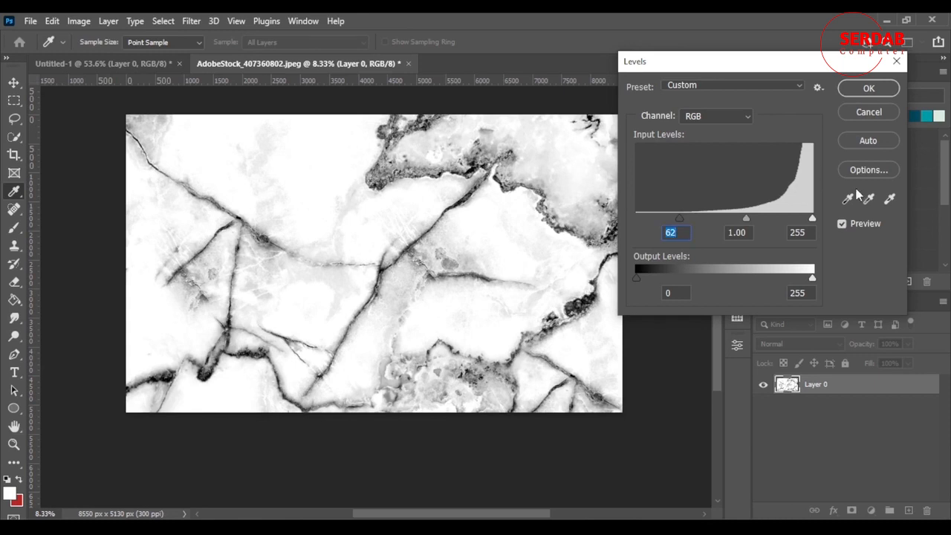
click(868, 88)
key(l)
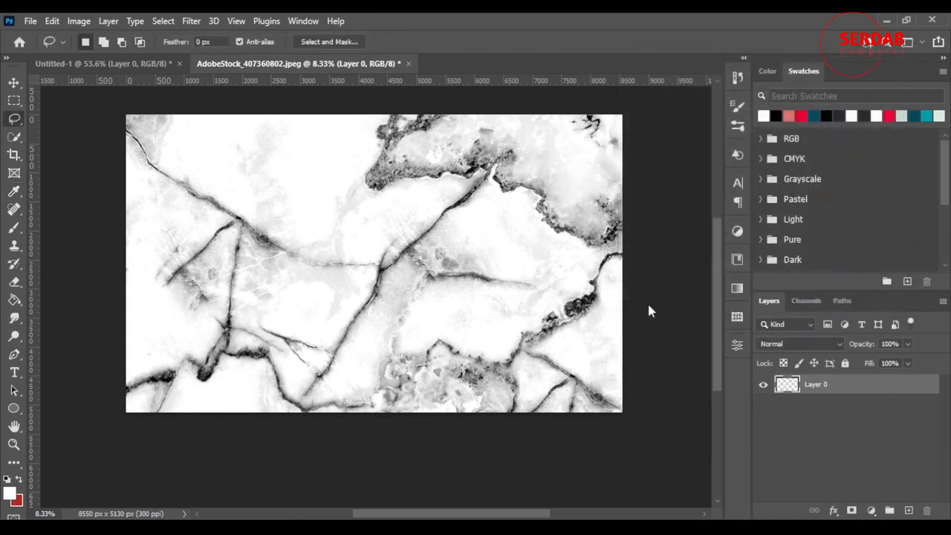
Step: Invert the marble layer back and forth to compare the white and black versions, ending on the white one
scroll(383, 313, up, 2)
scroll(383, 309, down, 3)
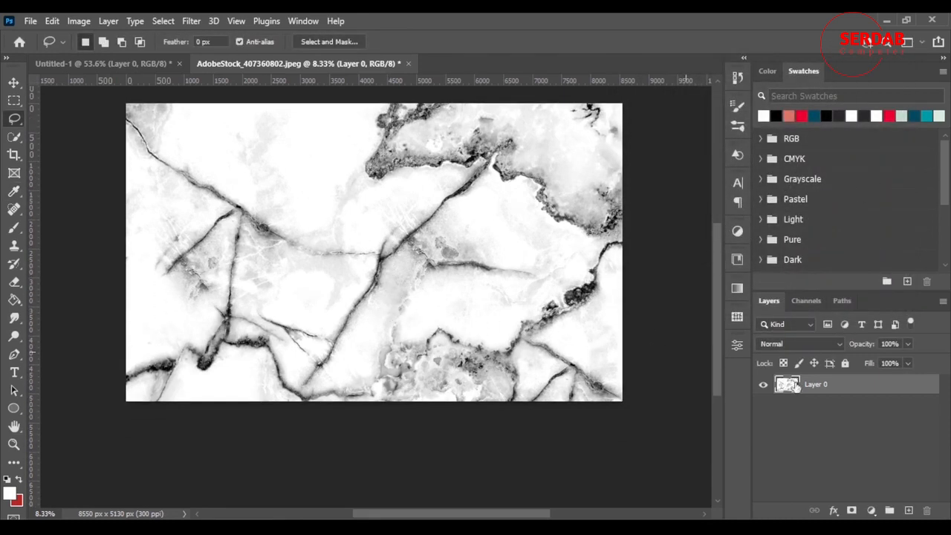
scroll(388, 297, up, 4)
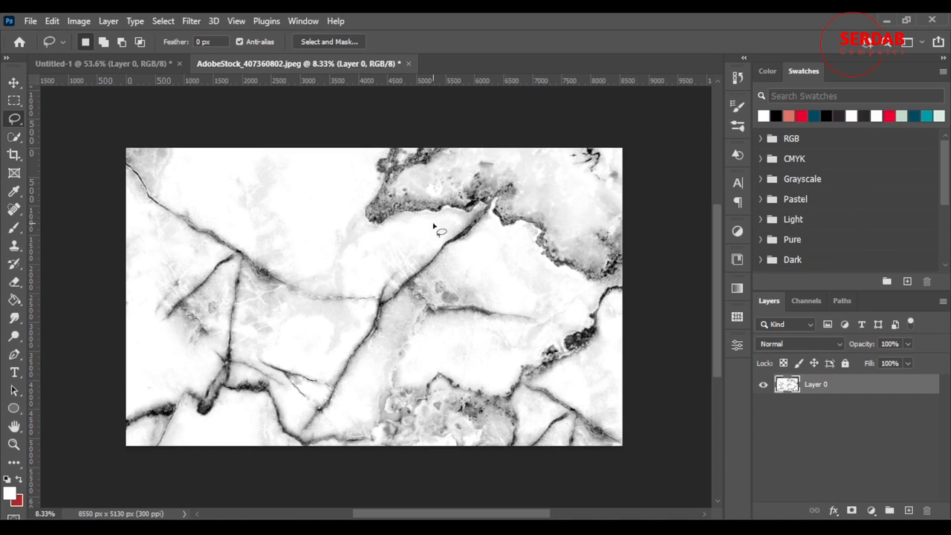
key(ctrl+i)
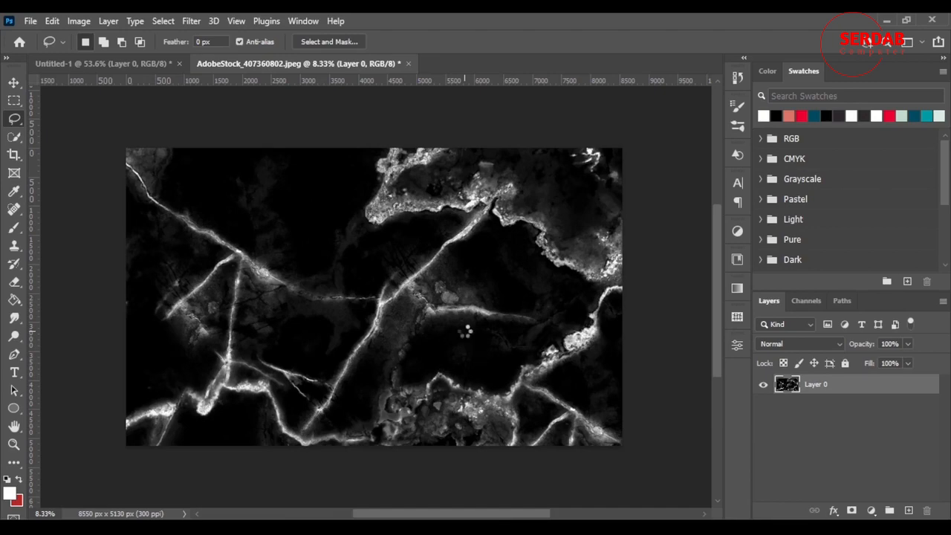
key(ctrl+i)
key(ctrl+i)
key(ctrl+i)
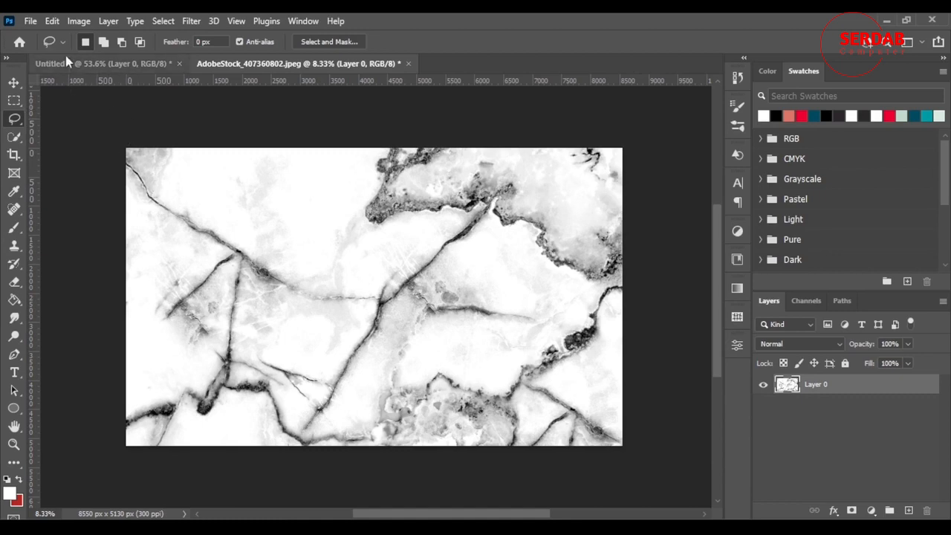
Step: Resize the marble image to 1500 × 900 px and check that a brush preset can be defined from it
click(52, 21)
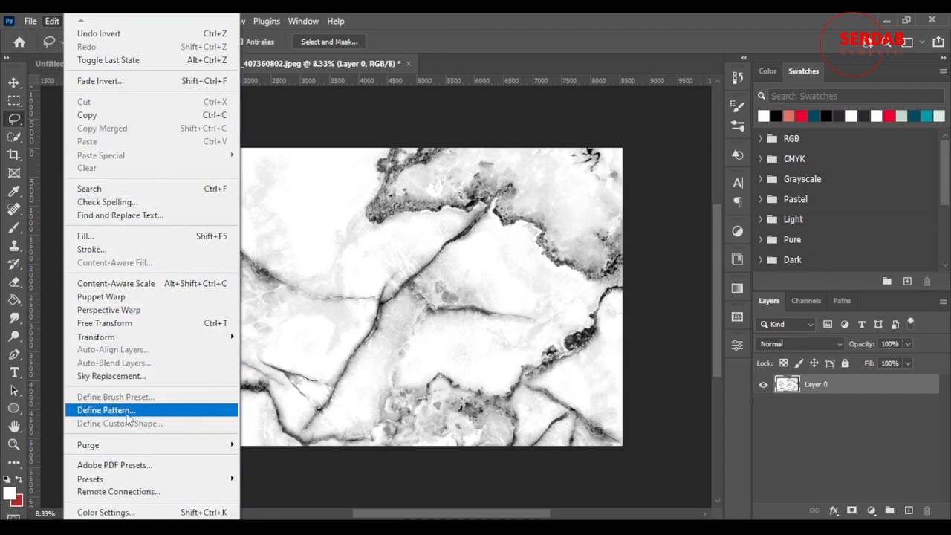
click(473, 14)
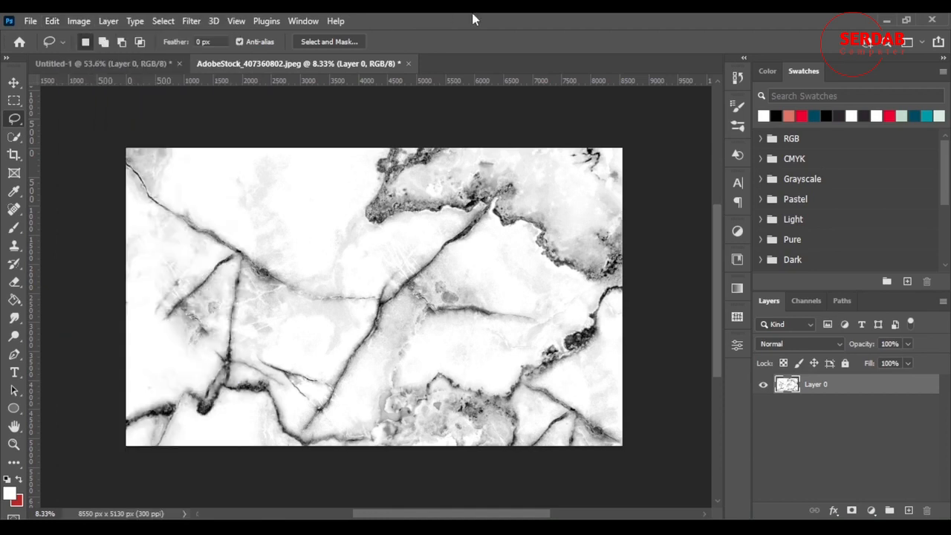
click(79, 20)
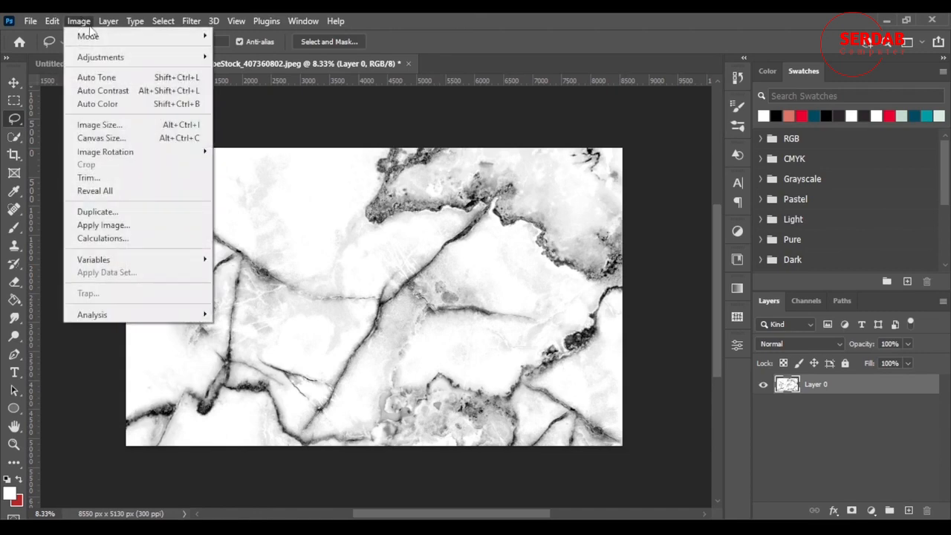
click(128, 126)
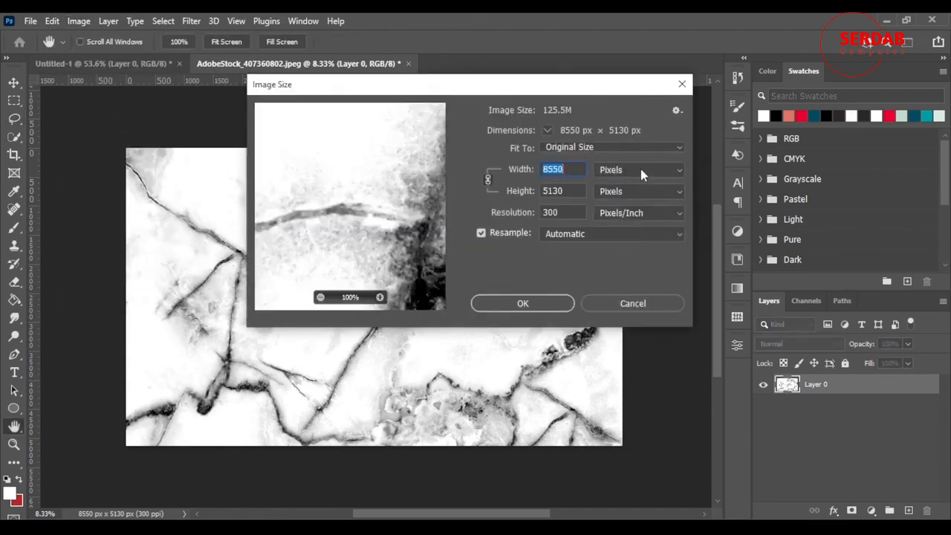
text(1500)
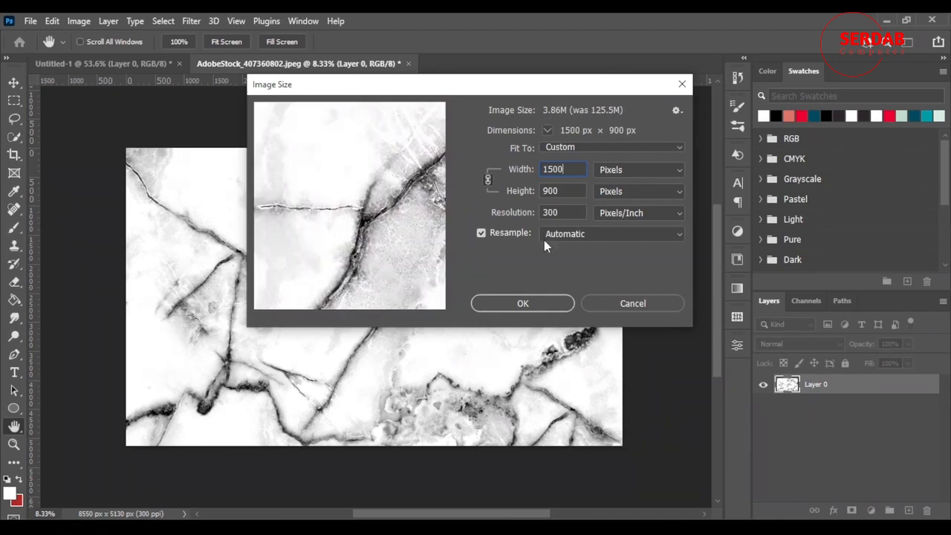
click(541, 306)
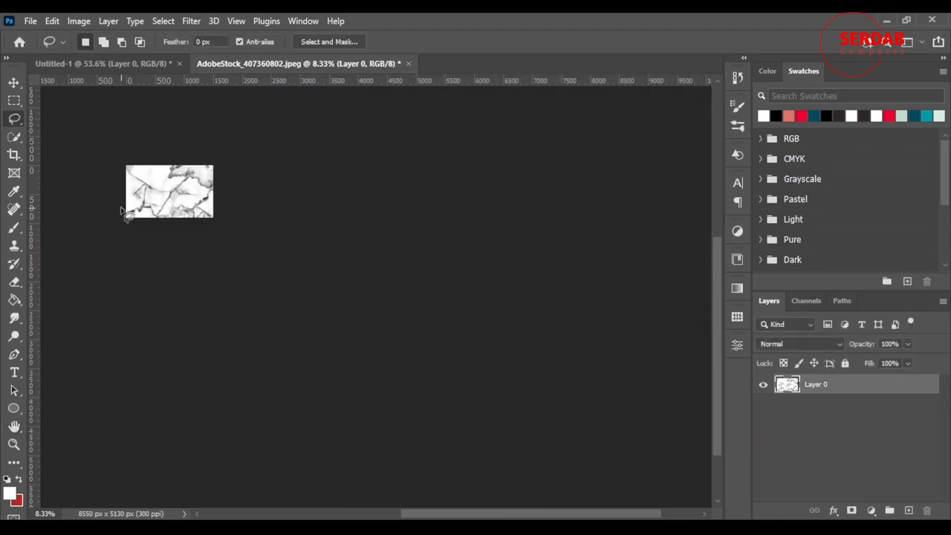
scroll(96, 177, up, 4)
scroll(304, 191, up, 1)
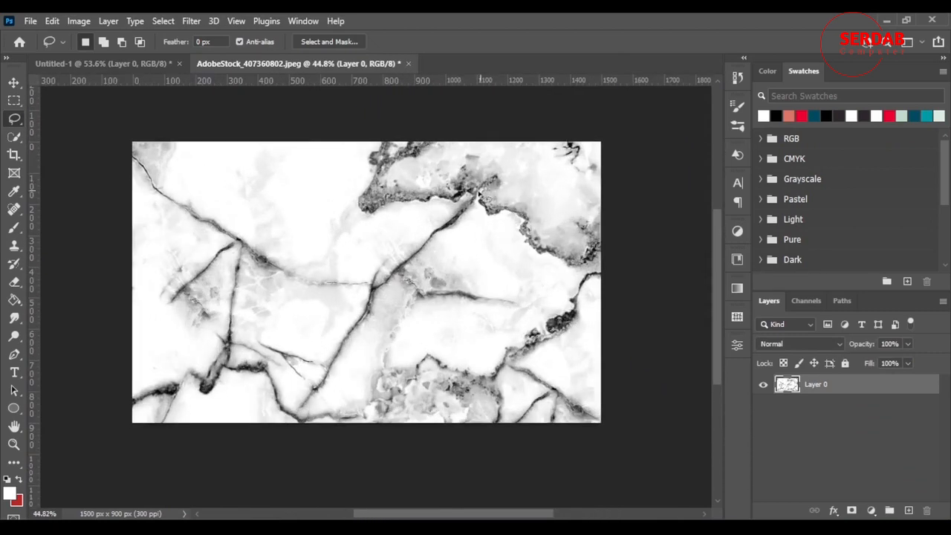
click(53, 21)
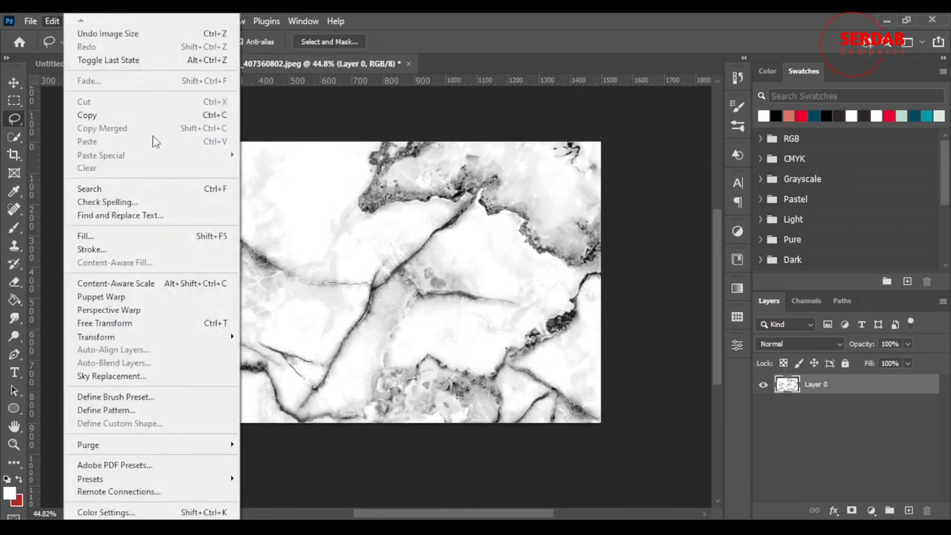
click(528, 14)
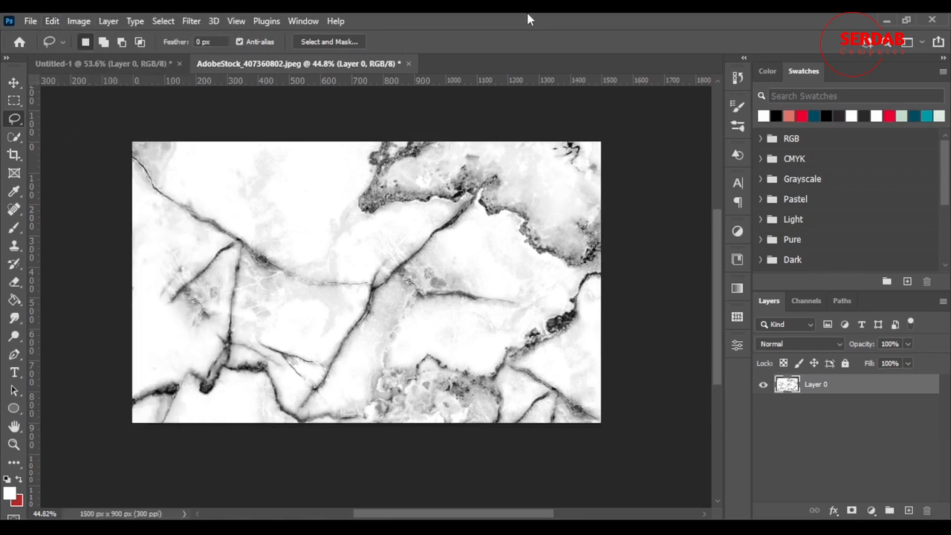
Step: Paint white with a soft 218 px brush around all four sides of the marble image, fading the veins before they reach the edges
scroll(602, 319, up, 3)
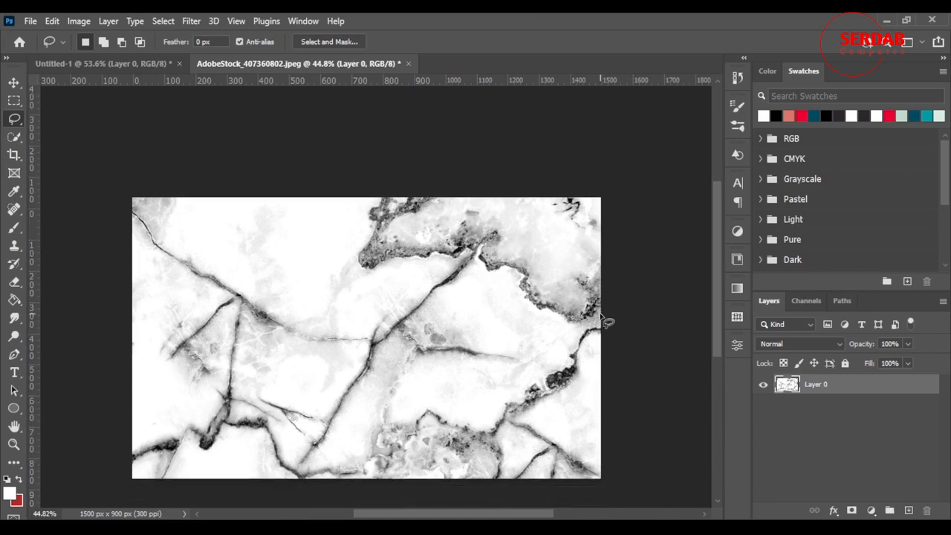
scroll(601, 320, down, 2)
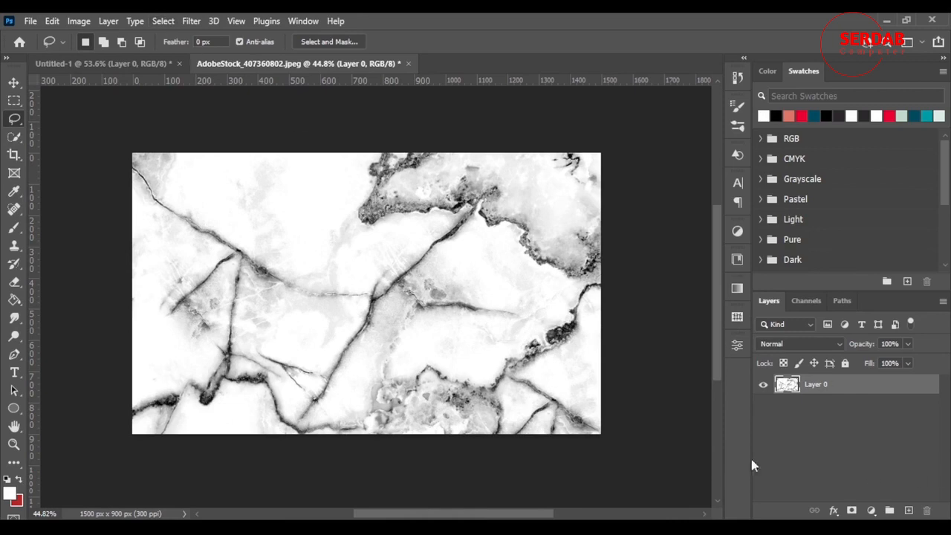
click(12, 228)
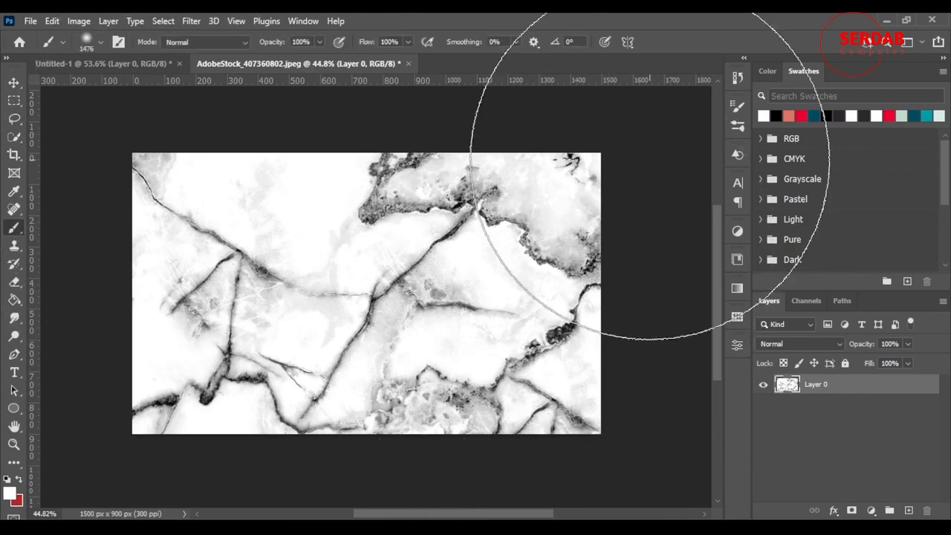
mouse_move(535, 248)
mouse_down()
mouse_move(455, 235)
mouse_move(325, 266)
mouse_up()
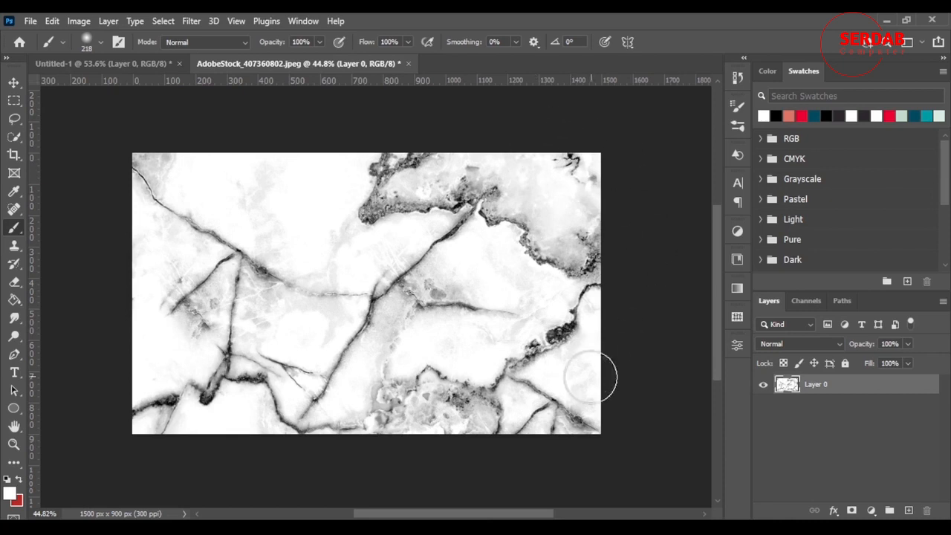
right_click(295, 173)
click(772, 20)
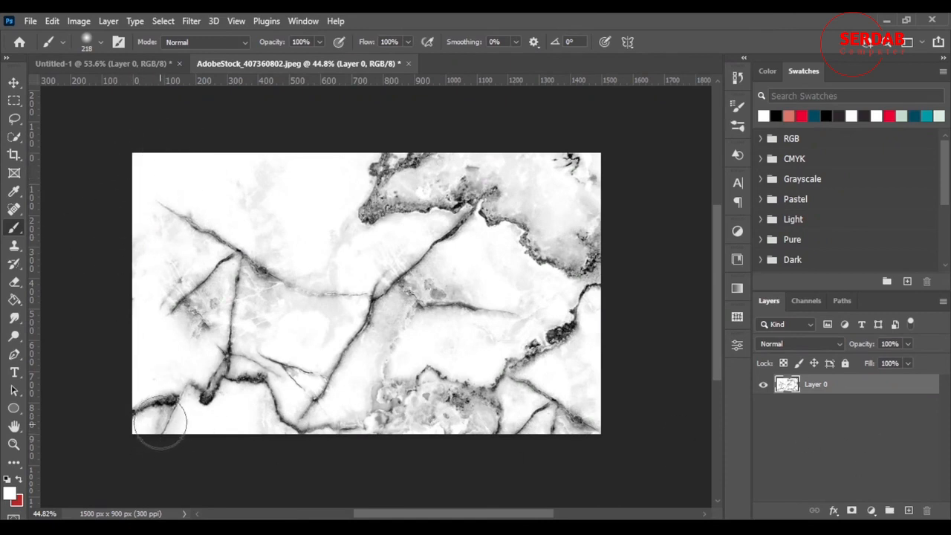
mouse_move(162, 424)
mouse_down()
mouse_move(145, 404)
mouse_move(138, 414)
mouse_up()
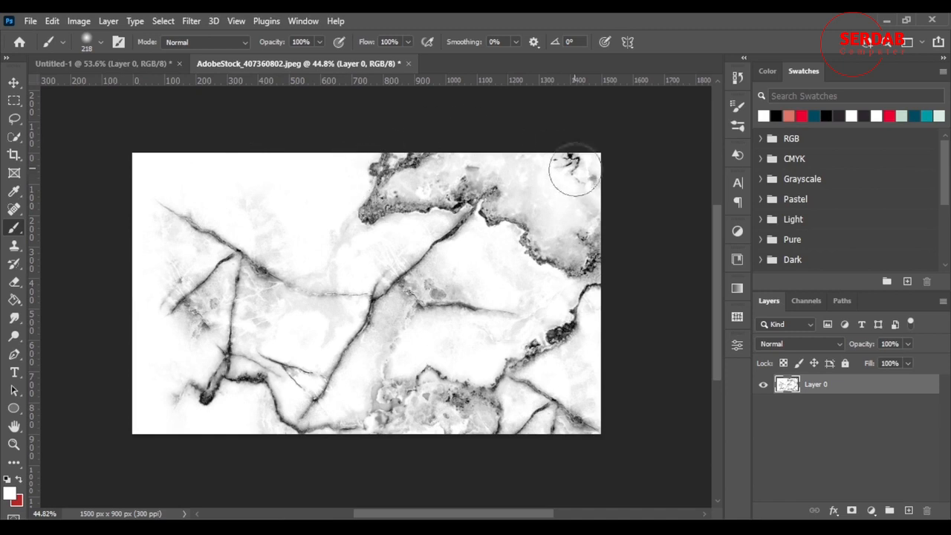
mouse_move(471, 116)
mouse_down()
mouse_move(456, 138)
mouse_move(403, 138)
mouse_move(425, 145)
mouse_up()
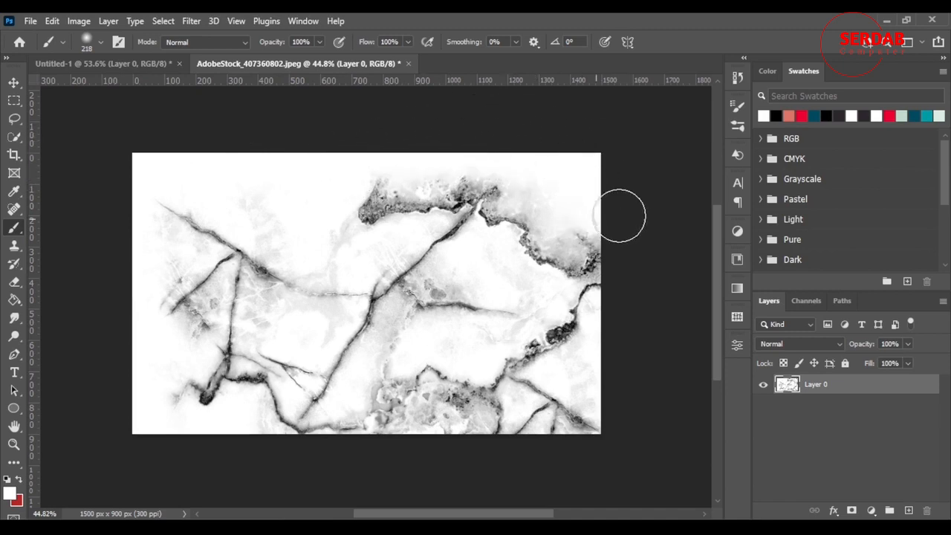
mouse_move(356, 198)
mouse_down()
mouse_move(508, 178)
mouse_move(503, 201)
mouse_move(460, 178)
mouse_move(555, 243)
mouse_move(550, 236)
mouse_move(542, 263)
mouse_move(587, 257)
mouse_move(591, 328)
mouse_move(573, 291)
mouse_move(579, 339)
mouse_move(528, 259)
mouse_up()
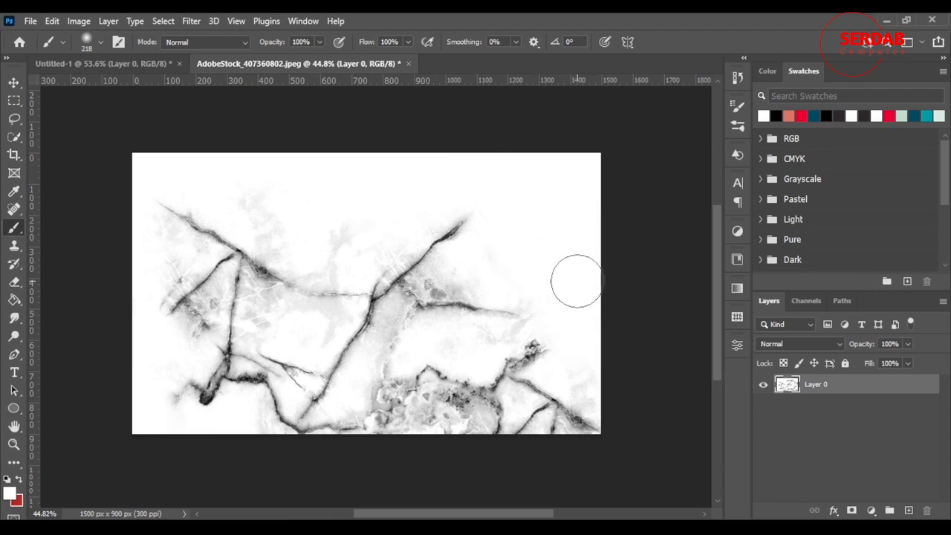
scroll(577, 278, down, 2)
mouse_move(584, 333)
mouse_down()
mouse_move(592, 365)
mouse_move(559, 367)
mouse_move(555, 348)
mouse_move(527, 352)
mouse_up()
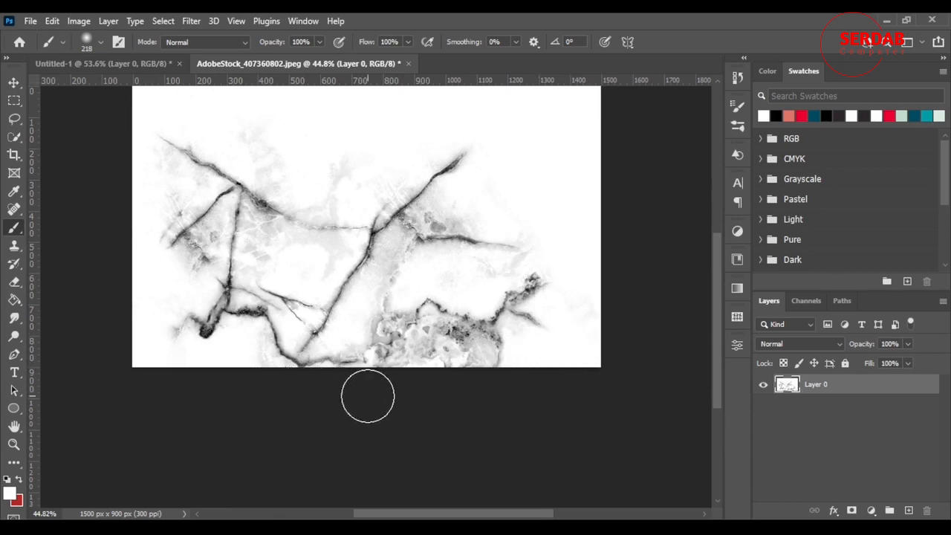
mouse_move(389, 382)
mouse_down()
mouse_move(420, 346)
mouse_move(389, 328)
mouse_move(393, 341)
mouse_move(465, 364)
mouse_move(488, 361)
mouse_move(492, 376)
mouse_move(438, 359)
mouse_move(290, 386)
mouse_up()
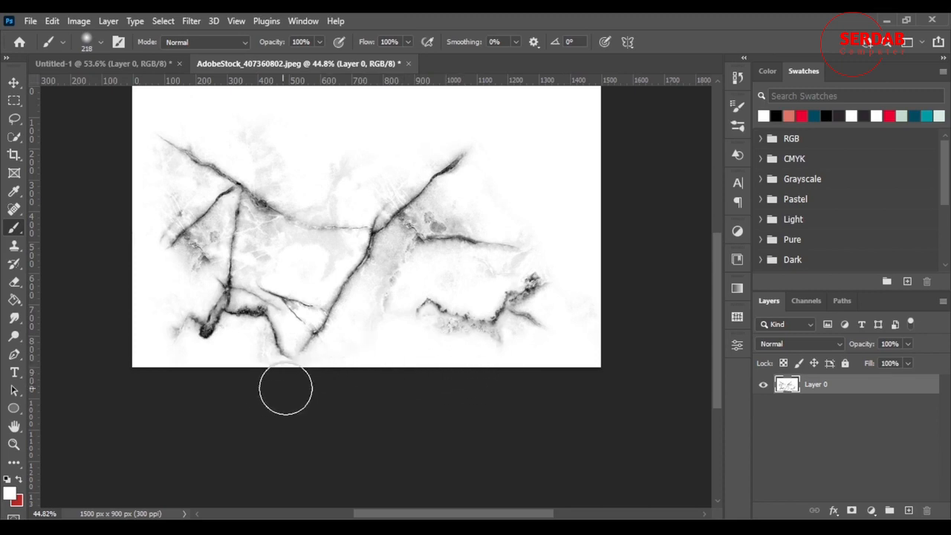
scroll(170, 365, up, 3)
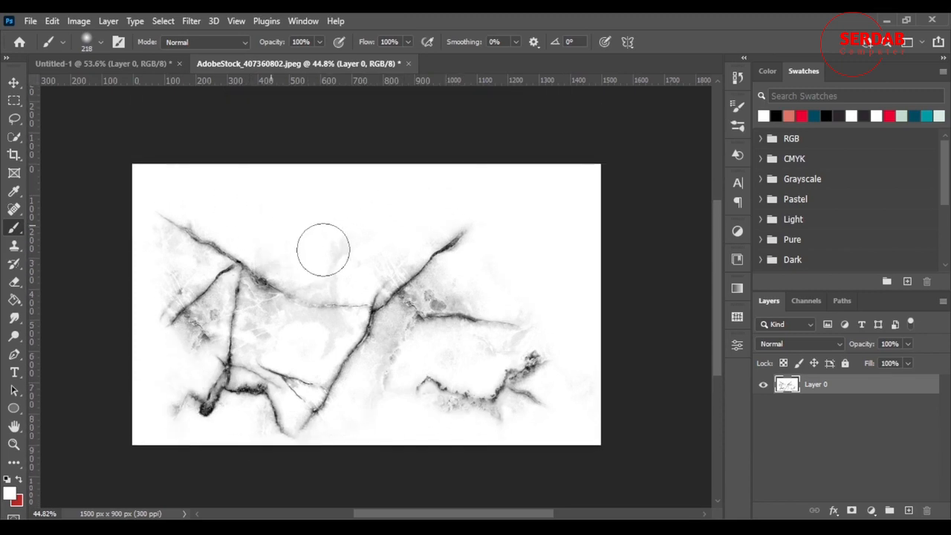
scroll(296, 306, down, 2)
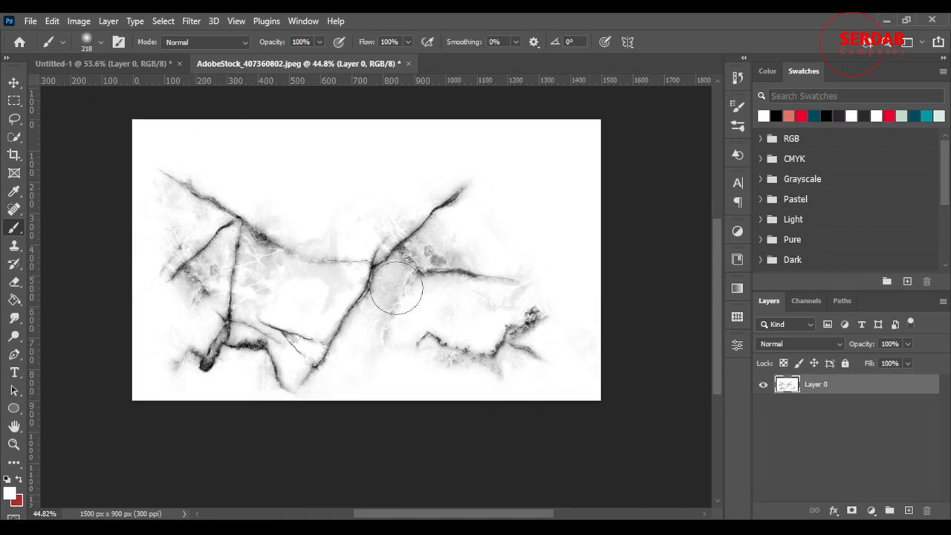
Step: Define the marble image with faded edges as a new named brush preset
click(52, 21)
click(168, 398)
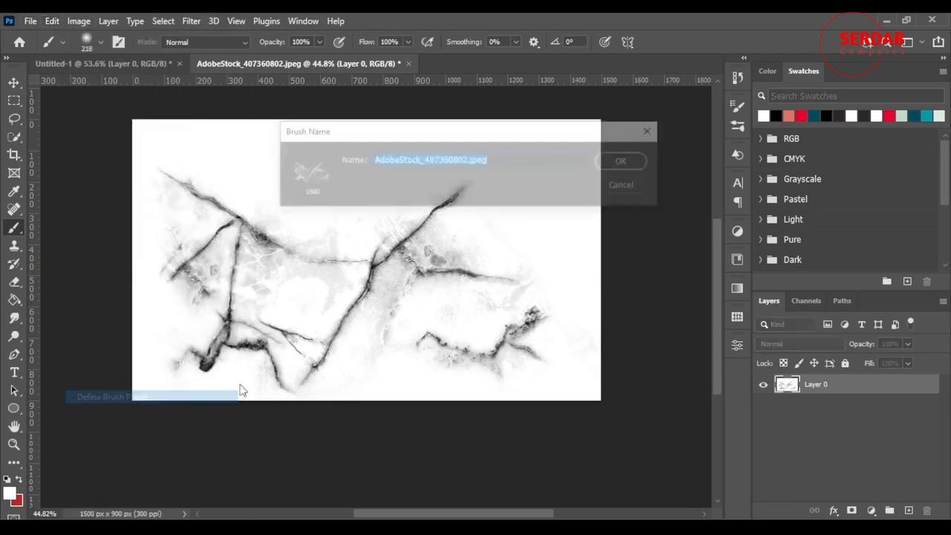
text(marble)
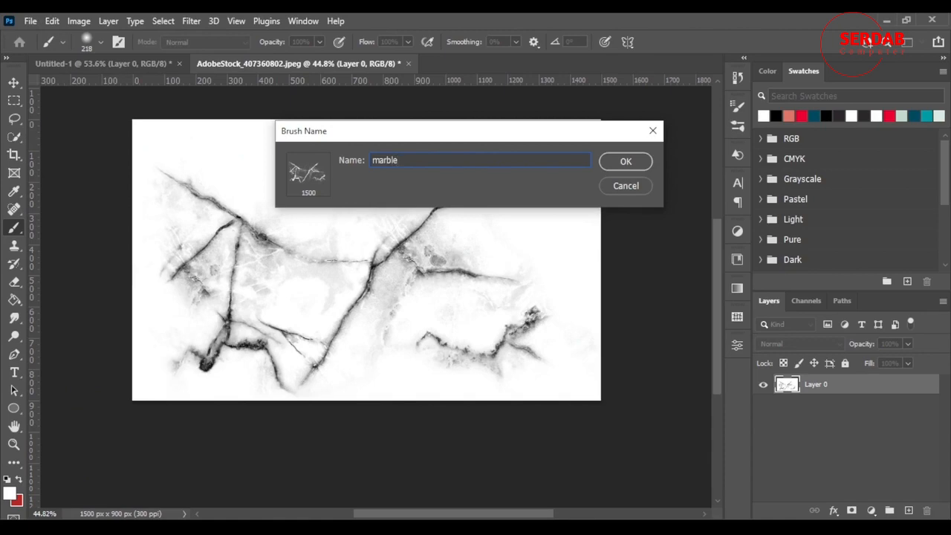
key(Return)
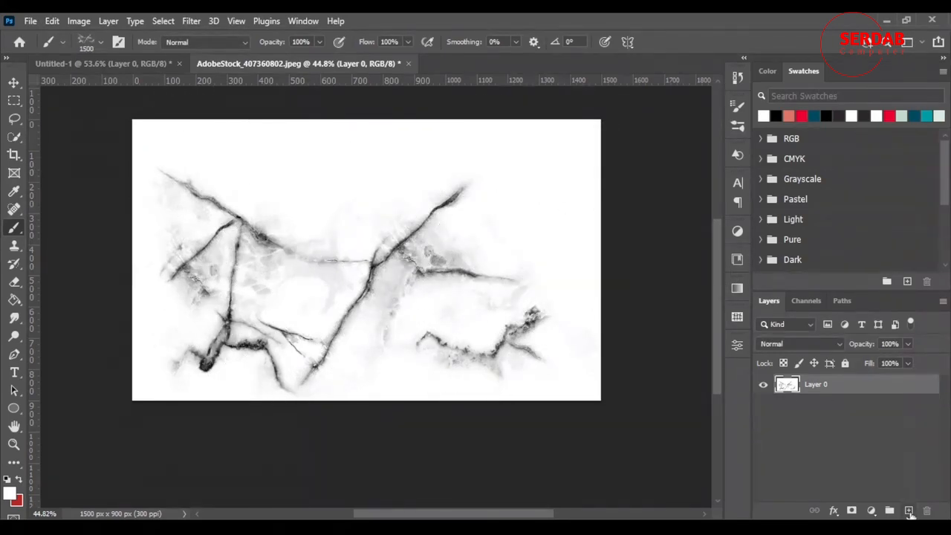
Step: Hide the marble layer and add a new layer above it filled with white
click(909, 510)
click(763, 404)
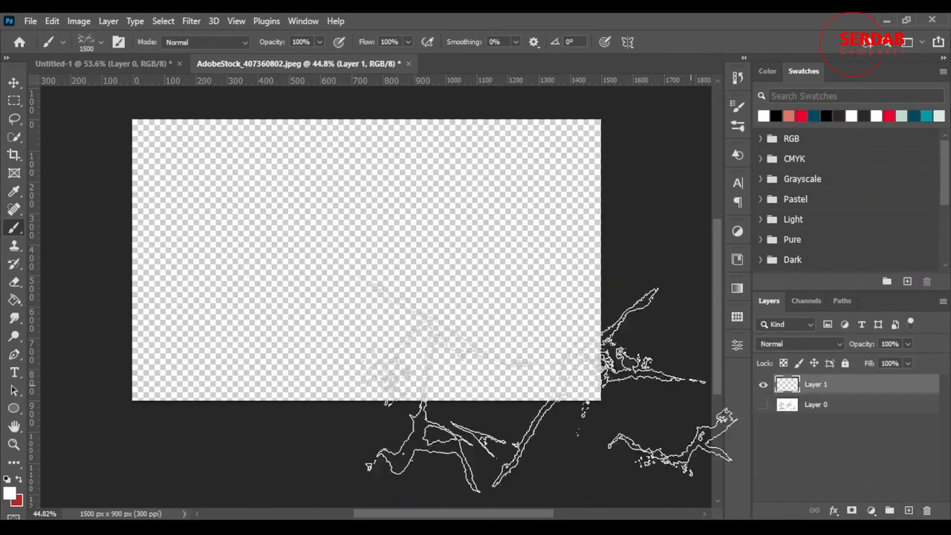
click(14, 300)
click(400, 290)
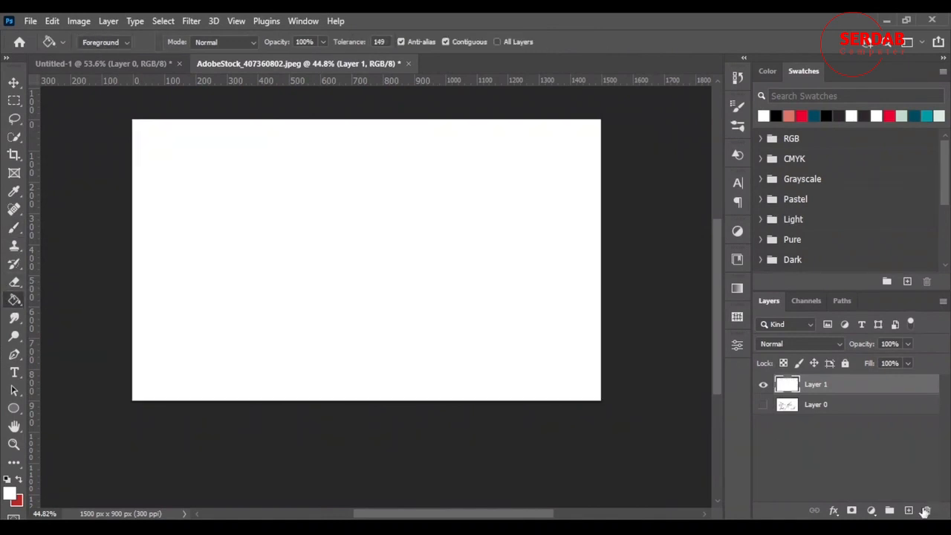
Step: Add a new layer filled with black above the white layer, hide it and select the white layer
click(909, 511)
click(777, 116)
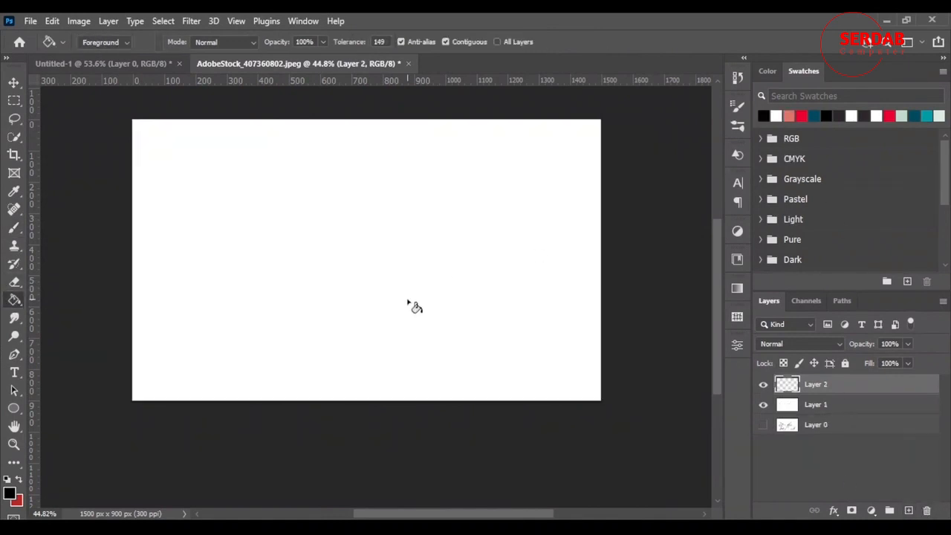
click(409, 305)
click(817, 405)
click(763, 384)
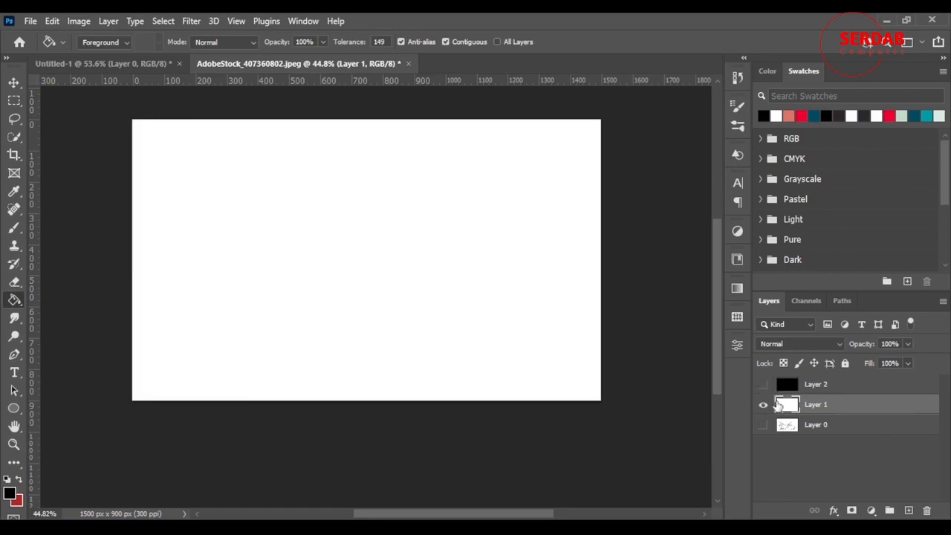
Step: Stamp the marble brush at 1500 px on the white layer in black, red and dark teal, undoing each stamp
key(b)
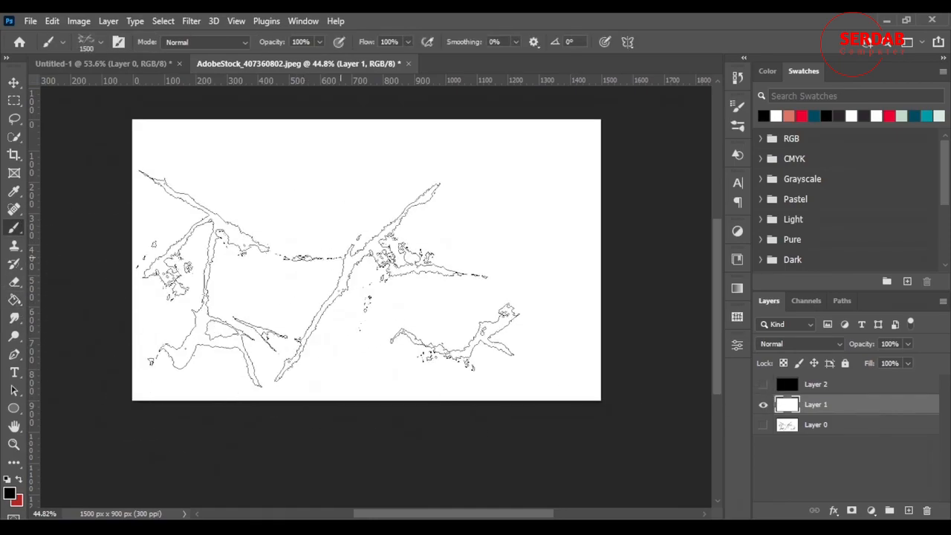
click(376, 250)
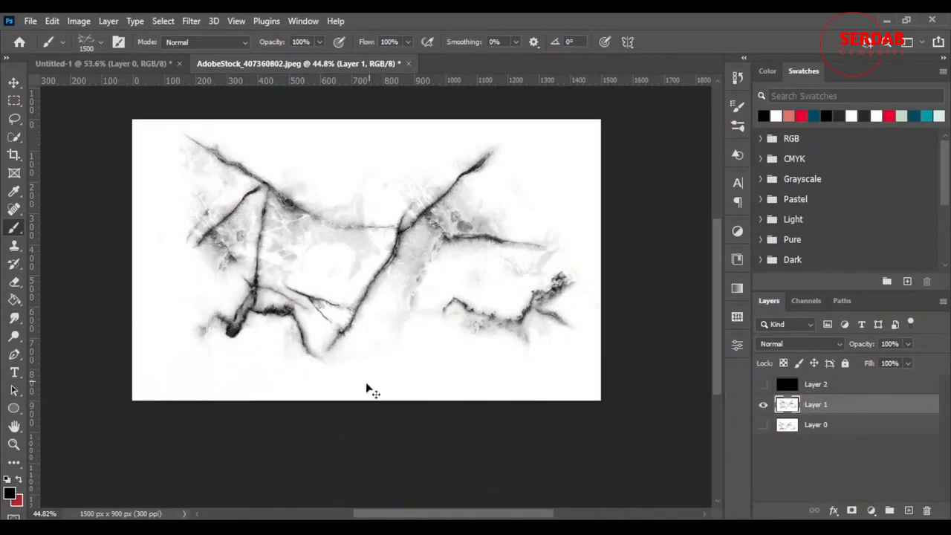
key(ctrl+z)
click(891, 114)
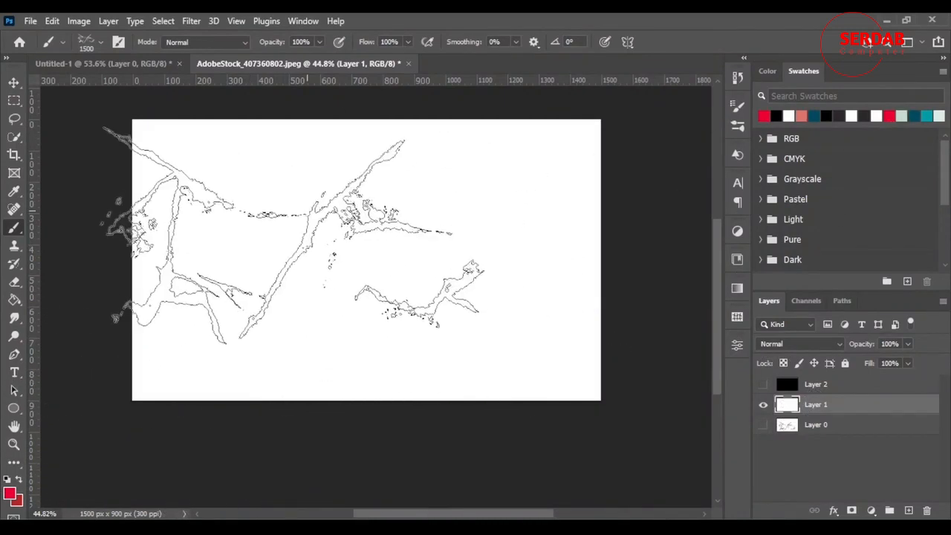
click(380, 238)
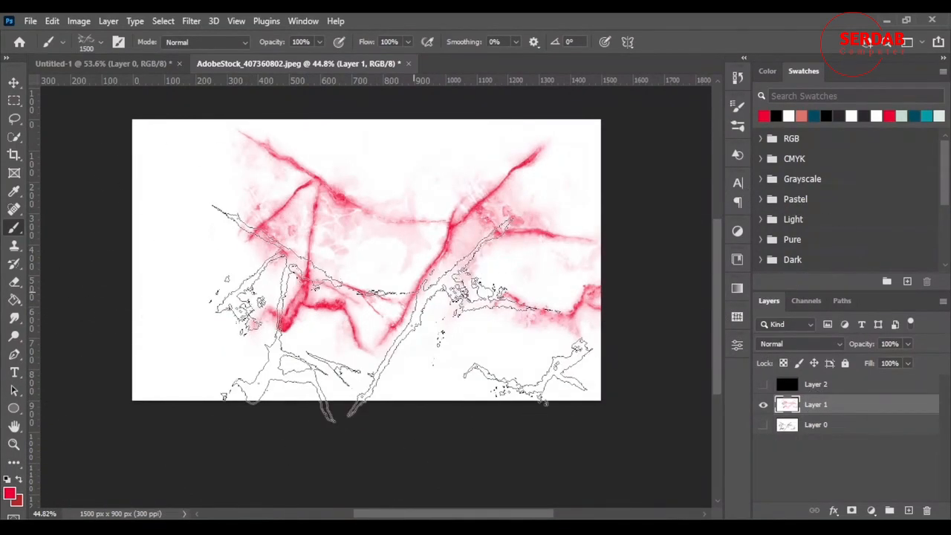
key(ctrl+z)
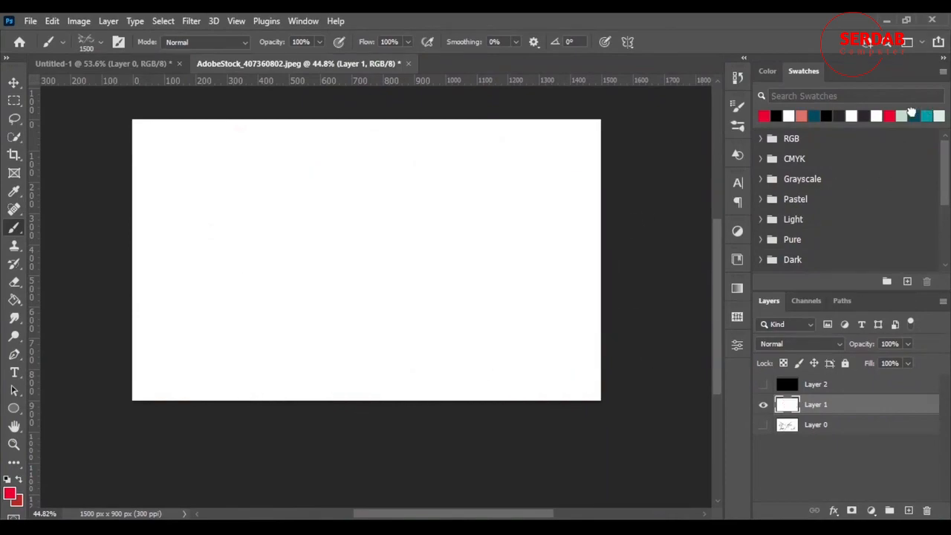
click(912, 116)
click(386, 242)
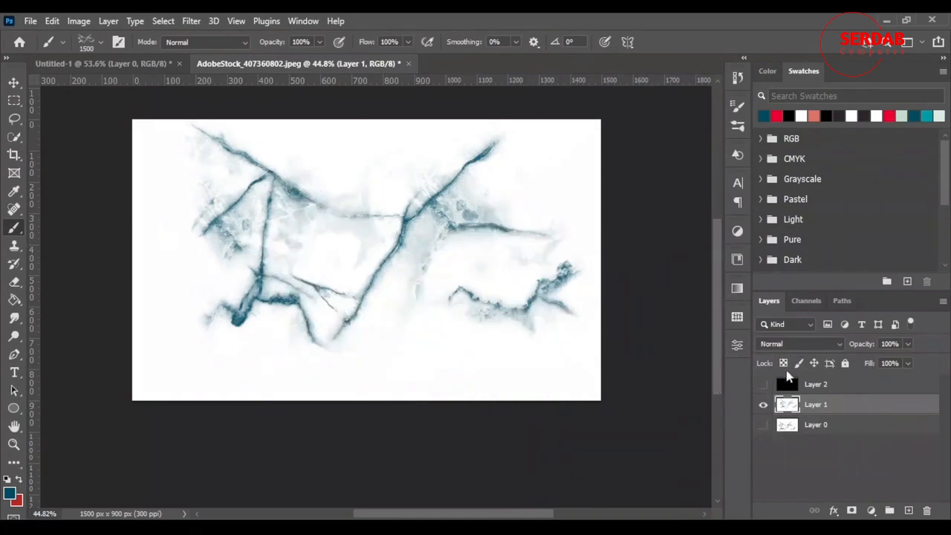
key(ctrl+z)
Step: Stamp the marble brush in dark teal on a new layer and lower that layer's opacity to 54%
click(907, 510)
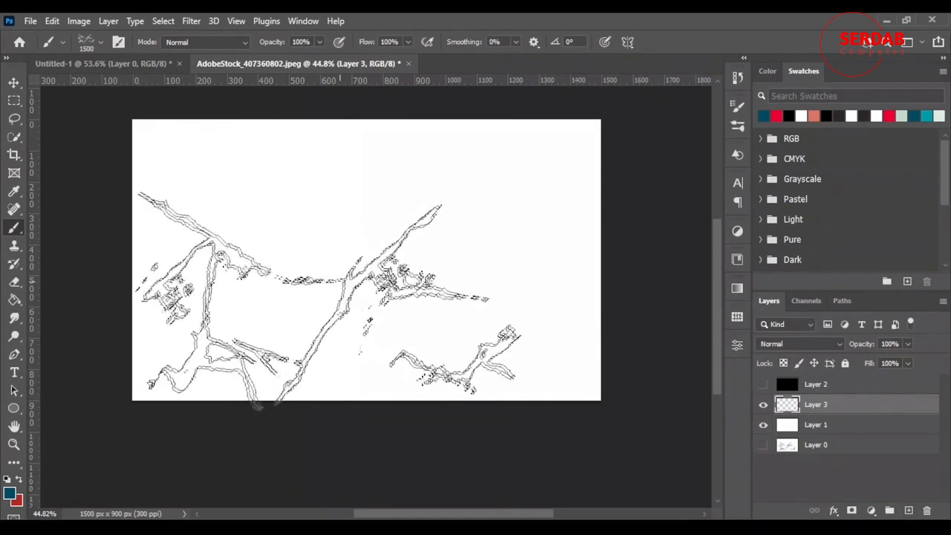
click(376, 248)
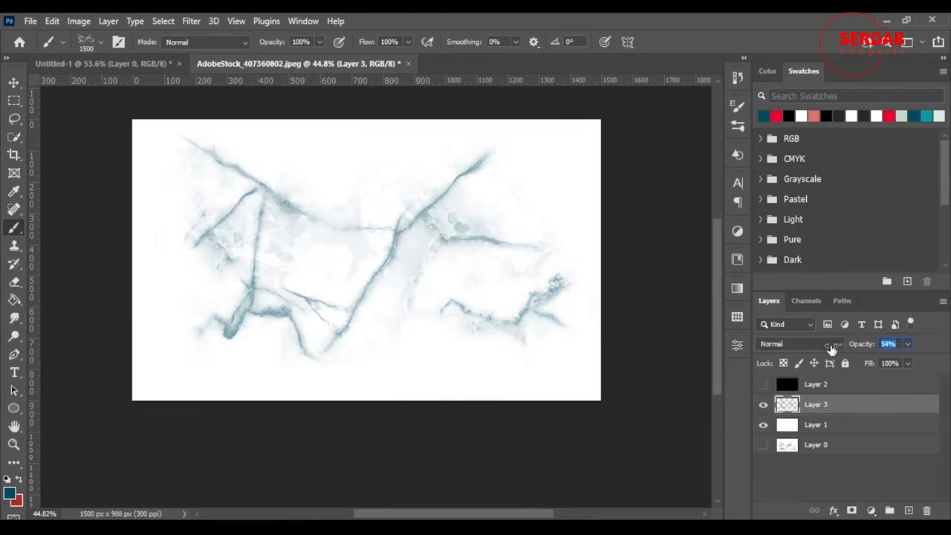
click(513, 390)
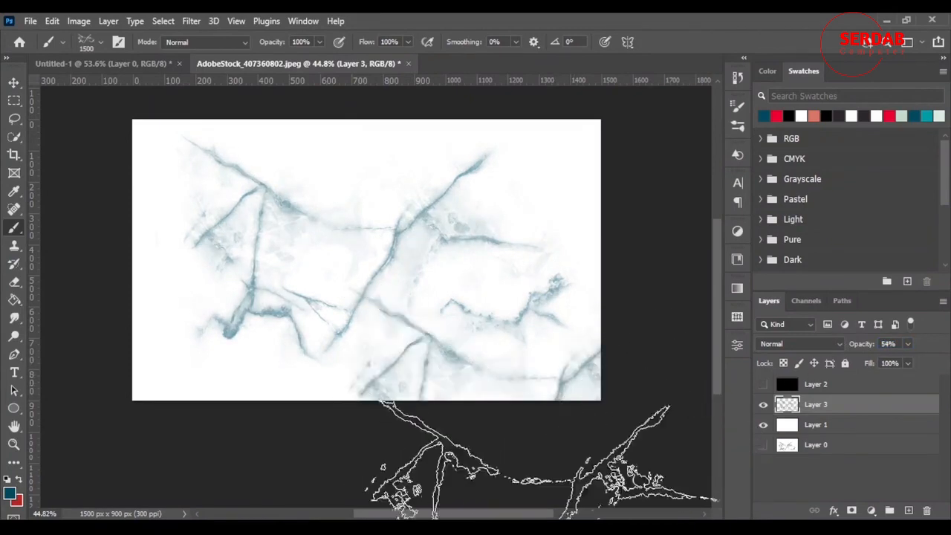
key(ctrl+z)
Step: Rotate the marble brush to -140° and stamp more veins over the lower right, lower left and upper left of the canvas
right_click(437, 286)
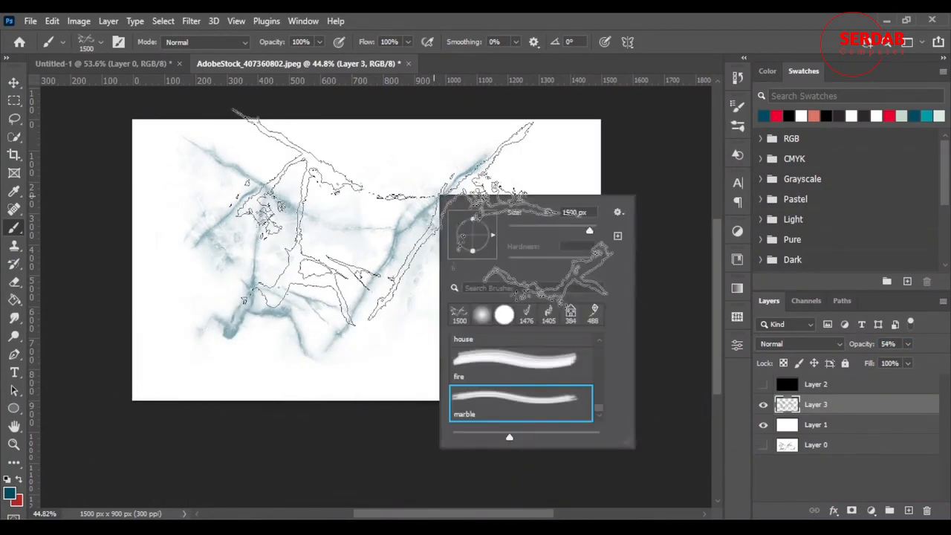
drag(466, 255, 448, 255)
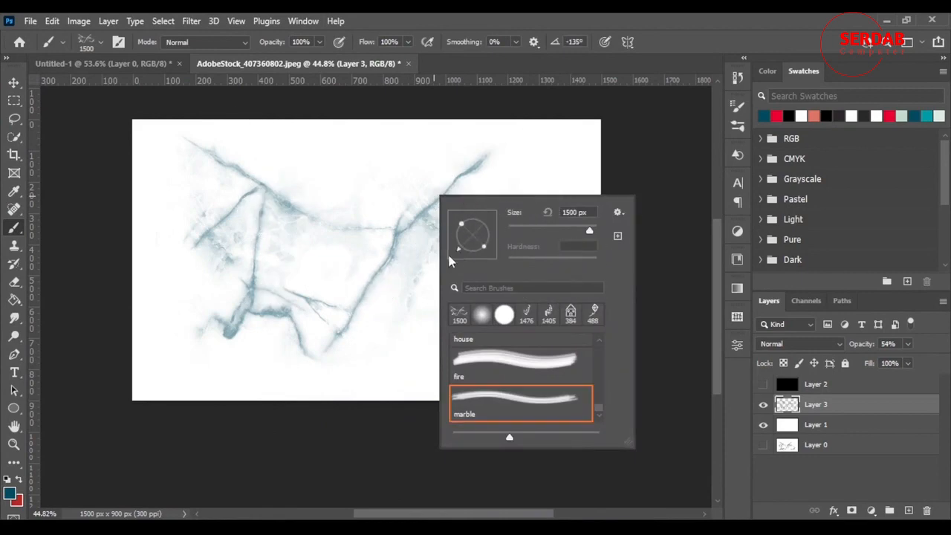
click(679, 16)
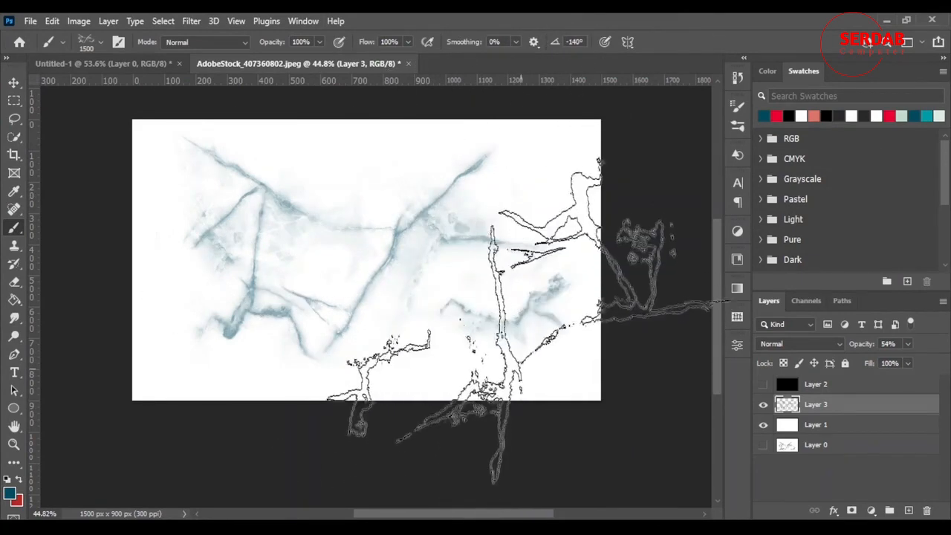
click(538, 346)
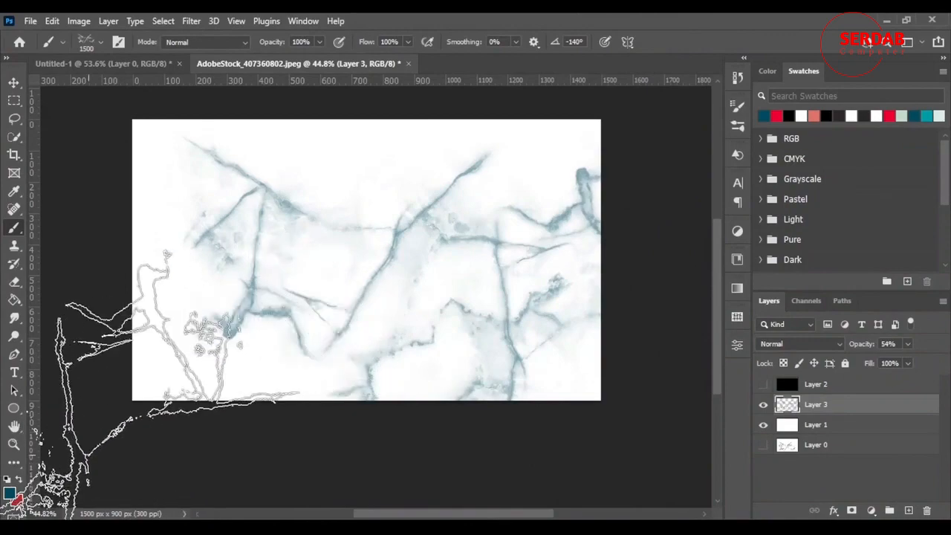
click(68, 462)
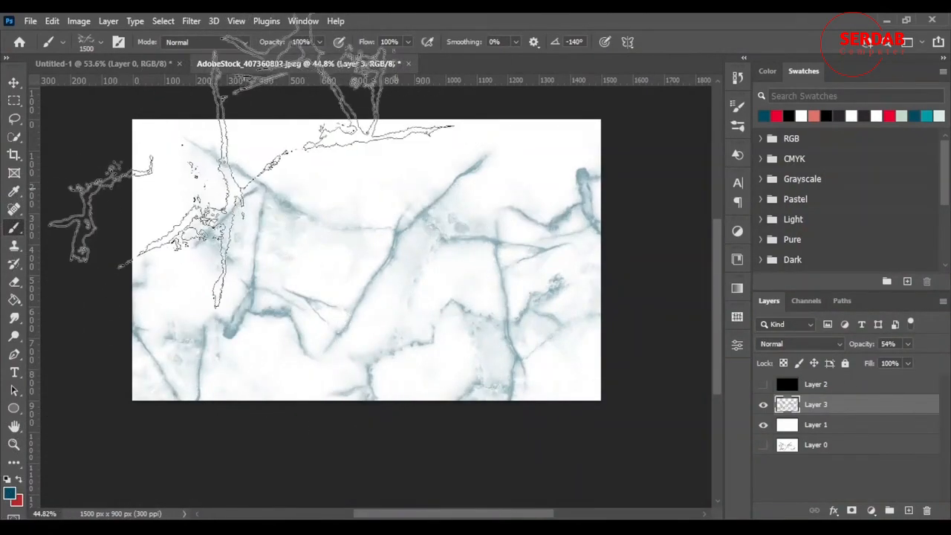
click(231, 179)
scroll(539, 454, up, 1)
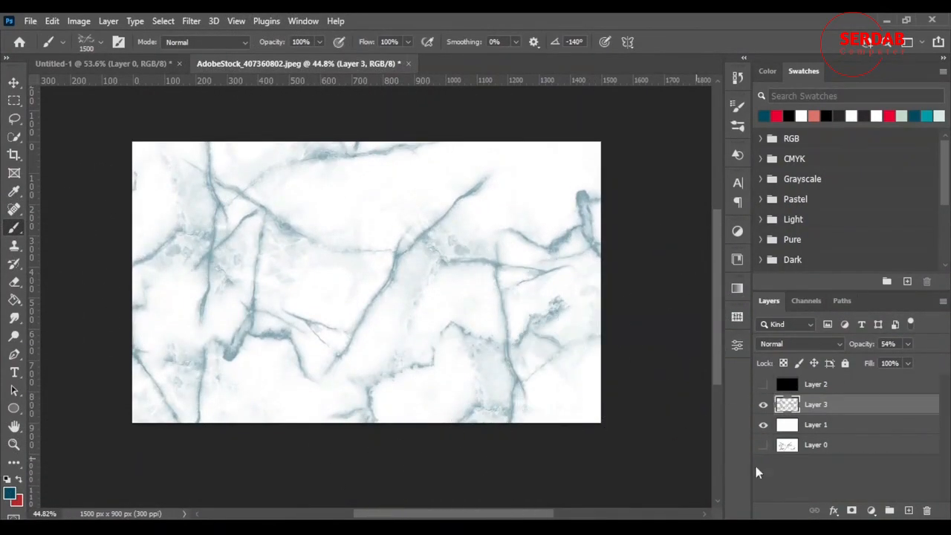
Step: Delete the layer with the teal veins, hide the white layer and show the black one
key(Delete)
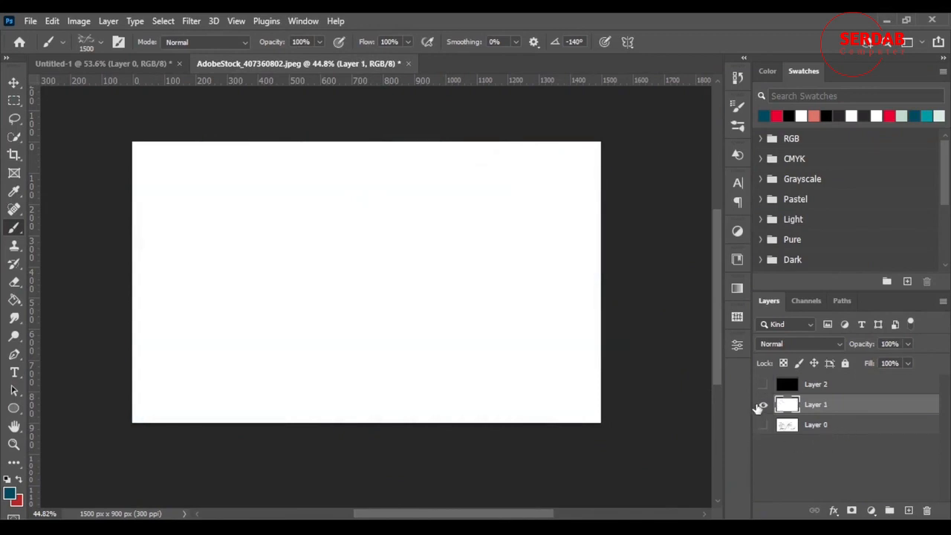
click(762, 404)
click(762, 384)
scroll(533, 318, up, 2)
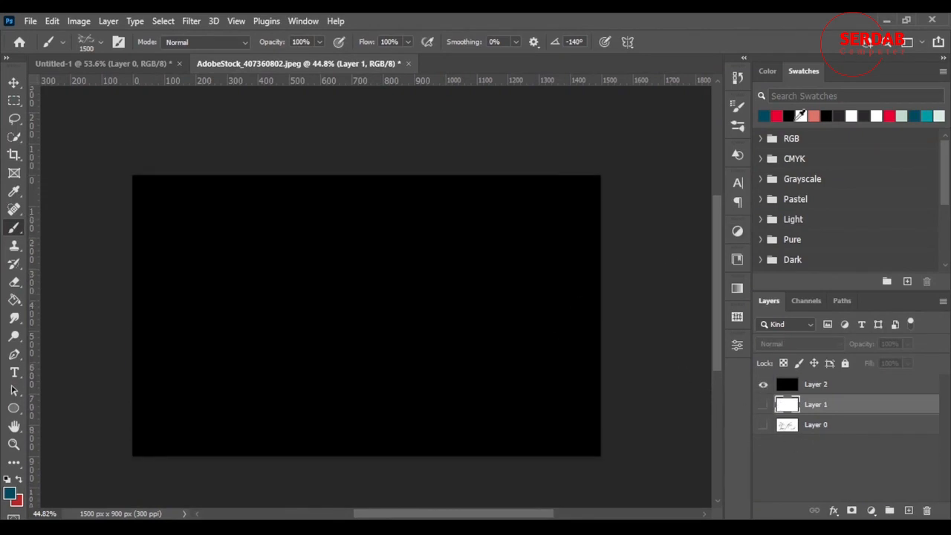
Step: Stamp the marble brush twice in white on a new layer above the black one, and undo both stamps
click(801, 115)
click(825, 387)
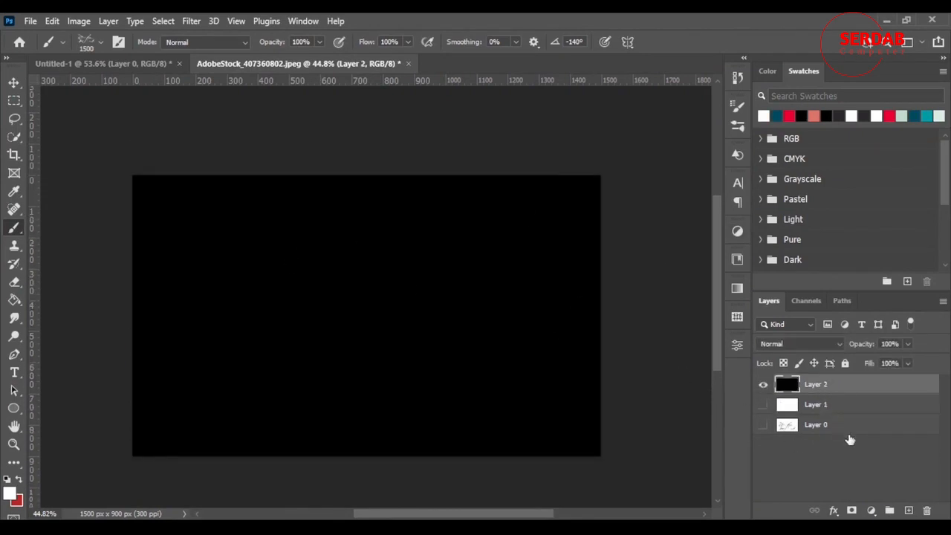
click(908, 511)
click(358, 314)
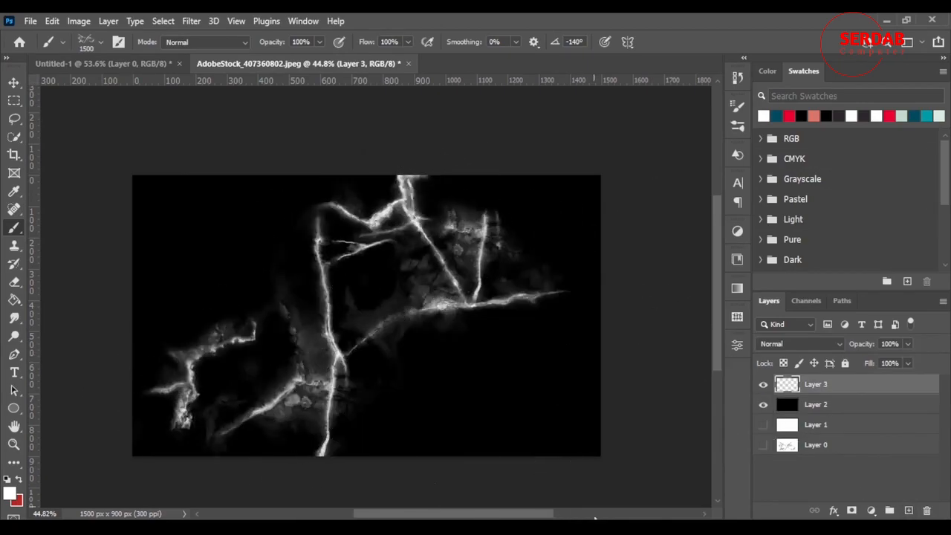
click(514, 404)
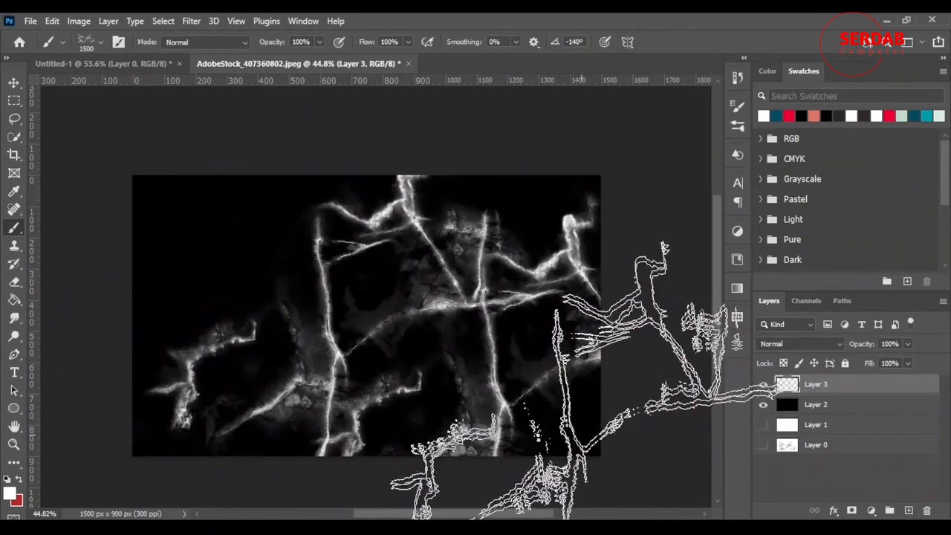
key(ctrl+z)
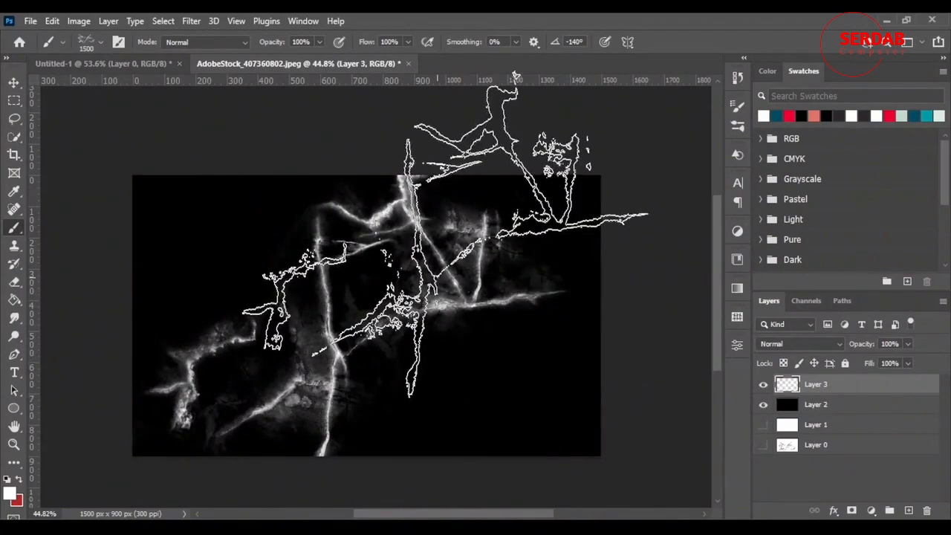
key(ctrl+z)
Step: Rotate the marble brush to 86° and stamp white veins three times across the black background
right_click(490, 330)
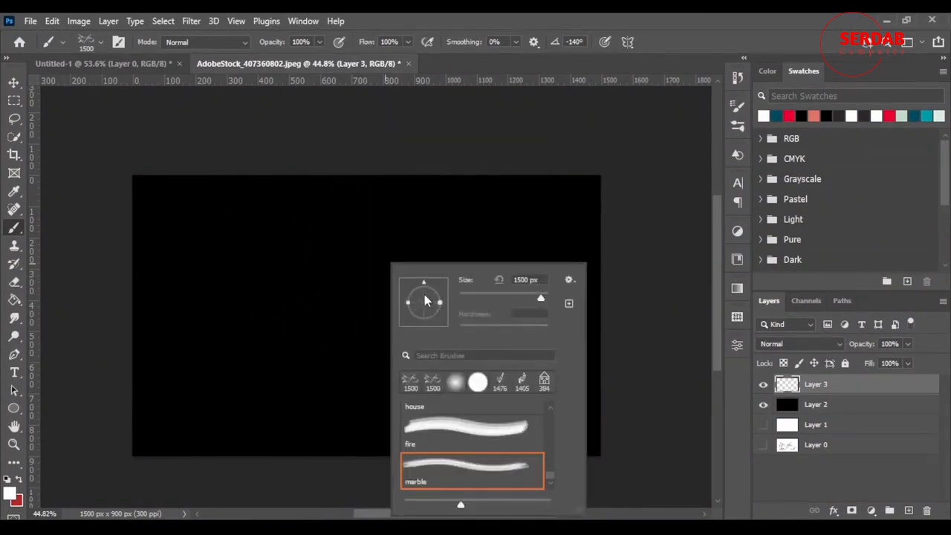
drag(424, 295, 426, 295)
click(308, 329)
click(514, 335)
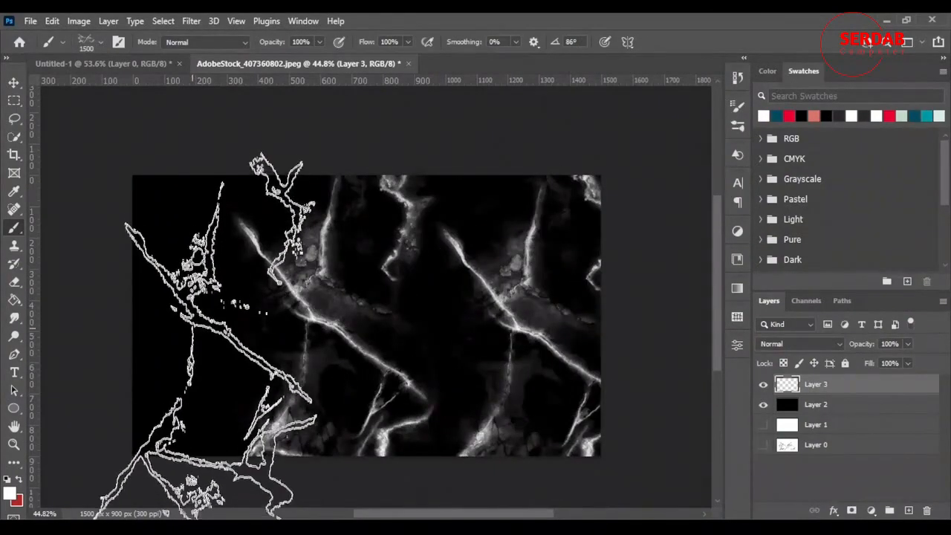
click(211, 331)
Step: Enlarge the marble brush to 5000 px
right_click(559, 252)
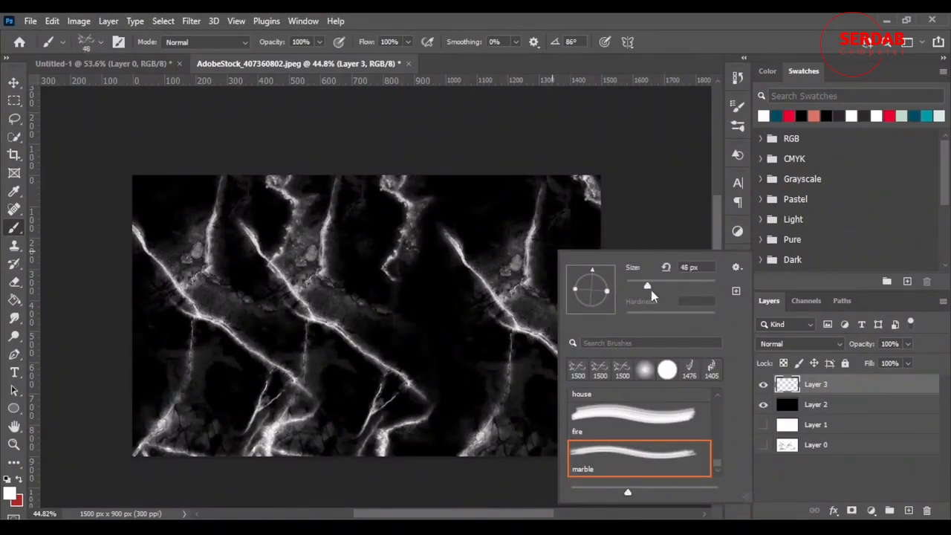
click(666, 20)
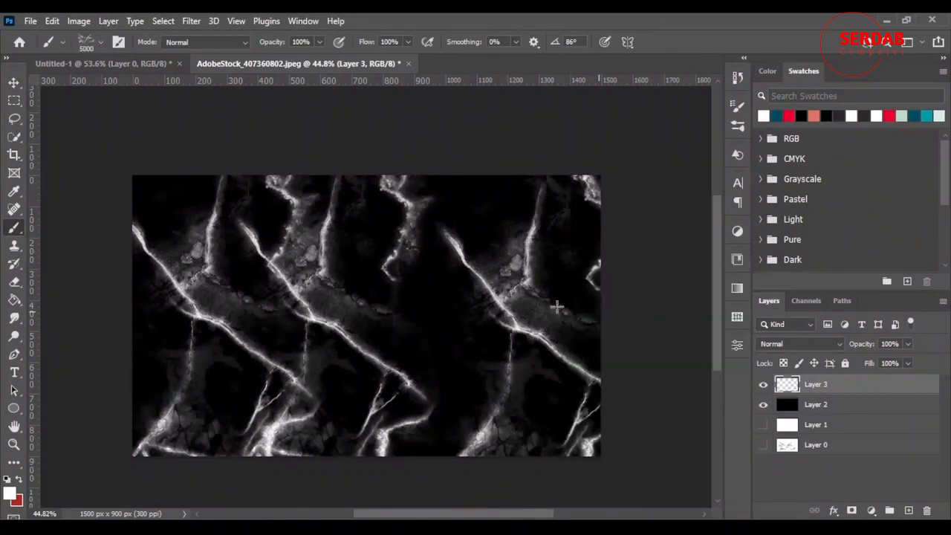
Step: Delete the layer with the white veins and the black layer, and show the white layer
key(Delete)
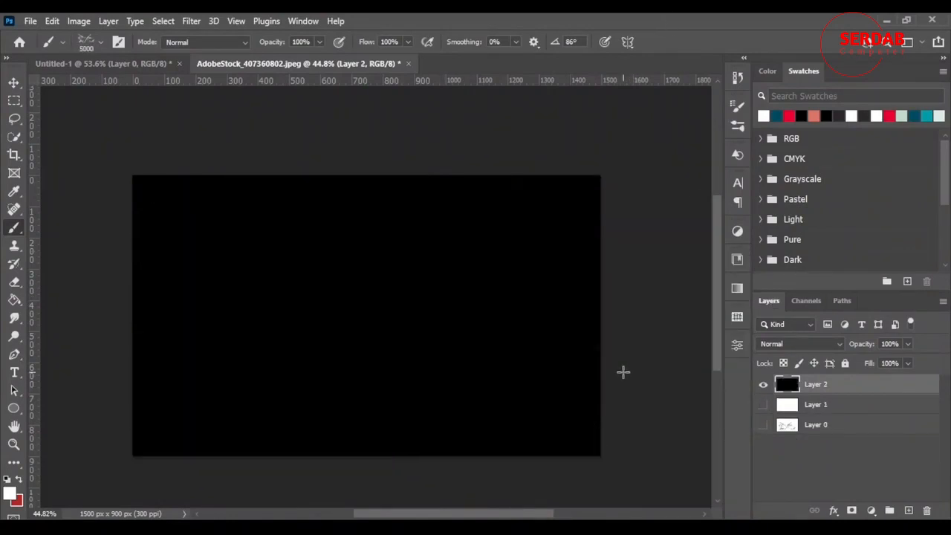
key(Delete)
click(763, 384)
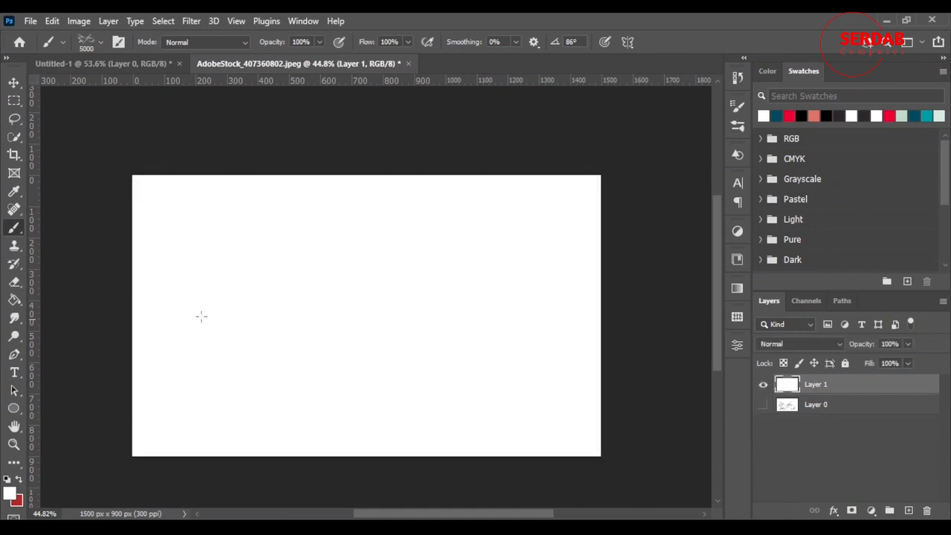
Step: Paint two wavy black strokes across the white layer with the marble brush at 108 px, and delete that layer
right_click(334, 289)
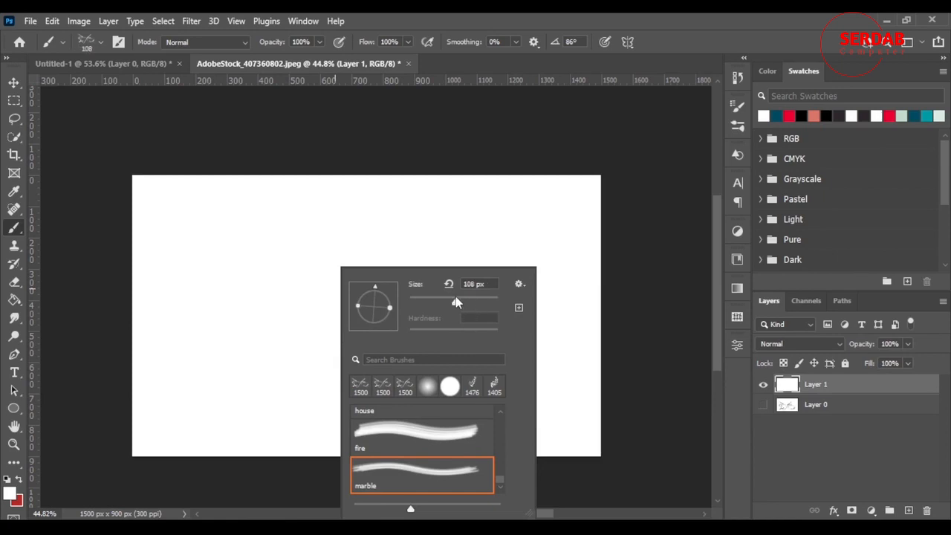
click(512, 21)
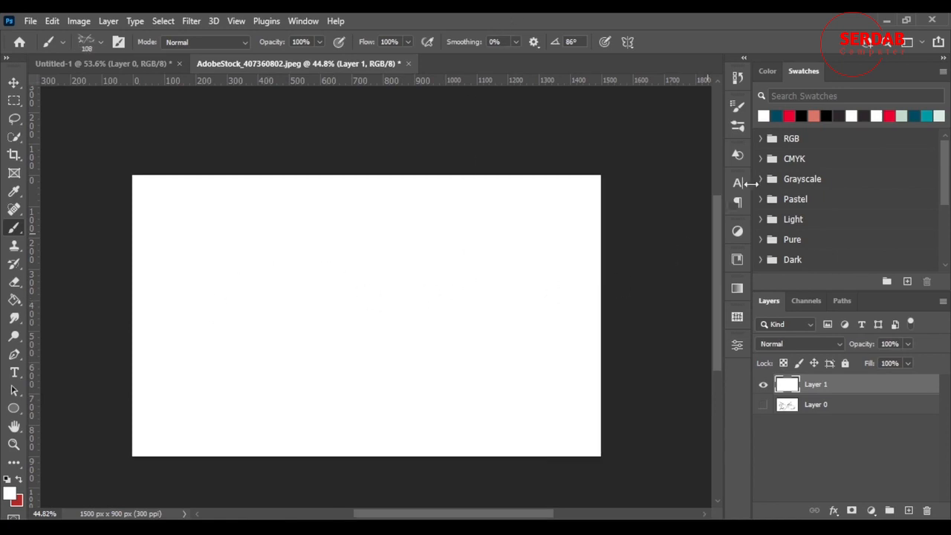
click(826, 115)
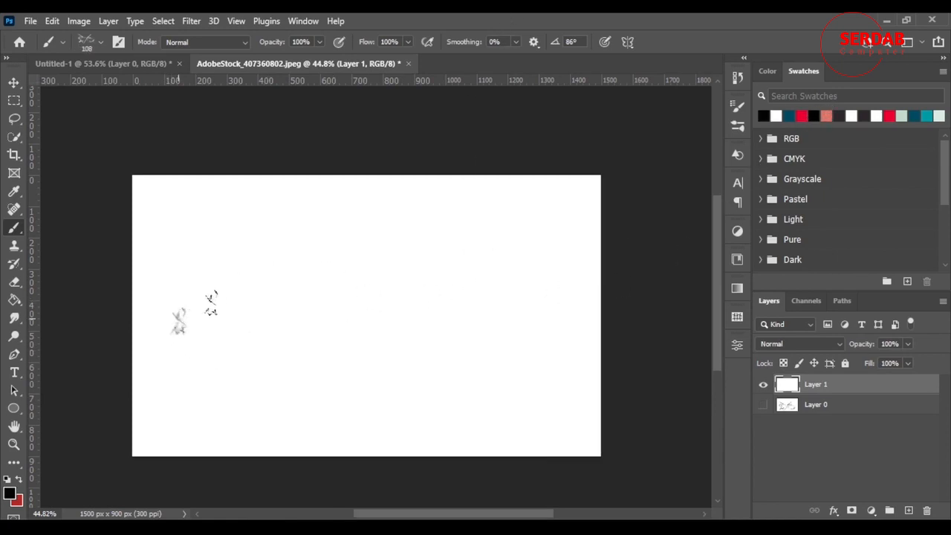
mouse_move(173, 329)
mouse_down()
mouse_move(516, 361)
mouse_move(587, 274)
mouse_up()
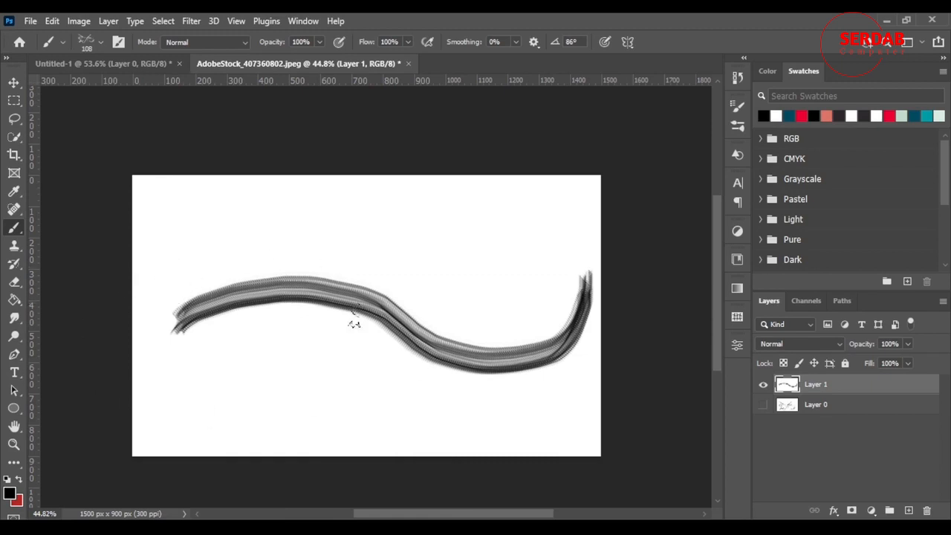
mouse_move(156, 407)
mouse_down()
mouse_move(299, 387)
mouse_move(529, 427)
mouse_move(571, 356)
mouse_up()
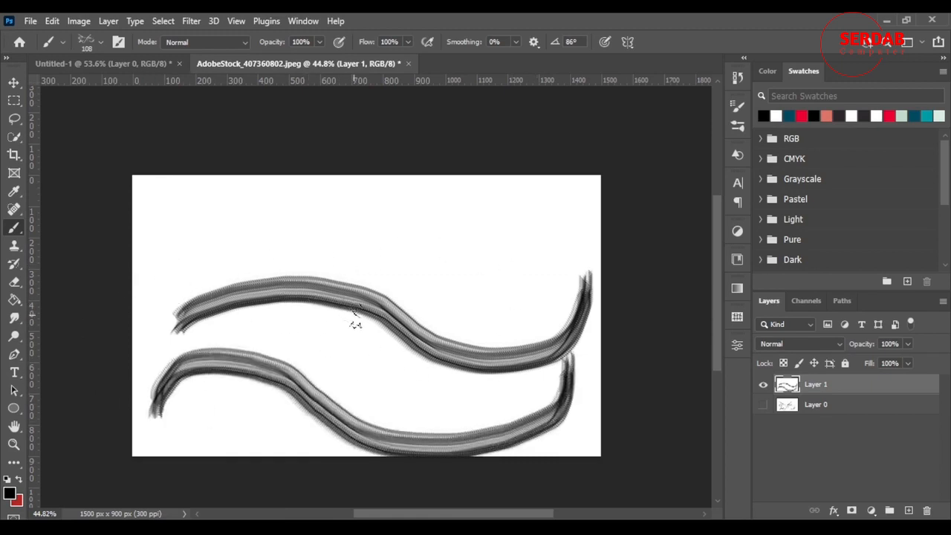
key(Delete)
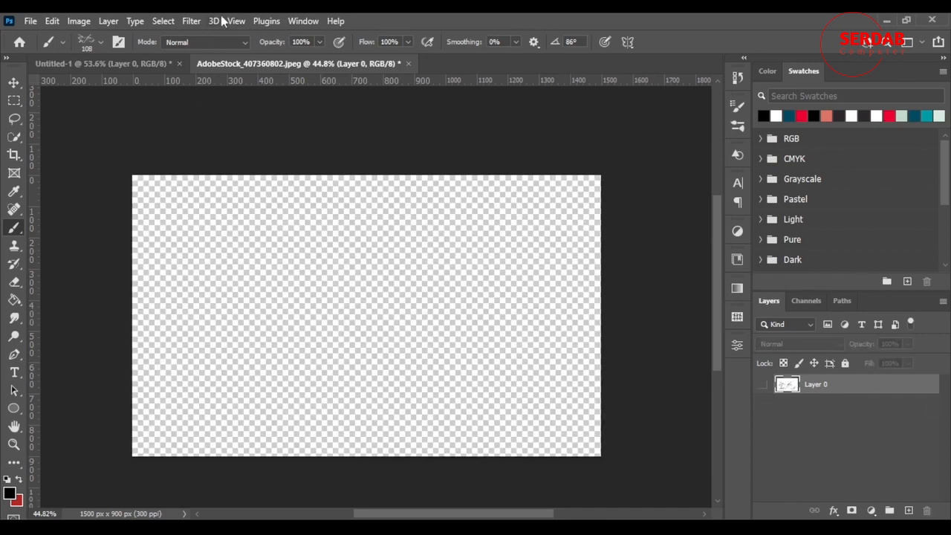
Step: Close the AdobeStock_407360802.jpeg document without saving its changes
click(409, 63)
click(467, 215)
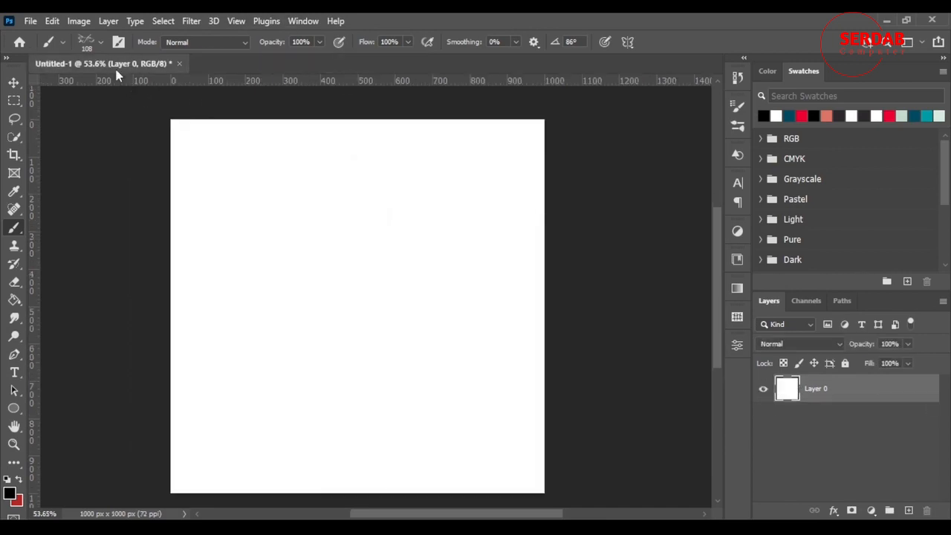
right_click(350, 168)
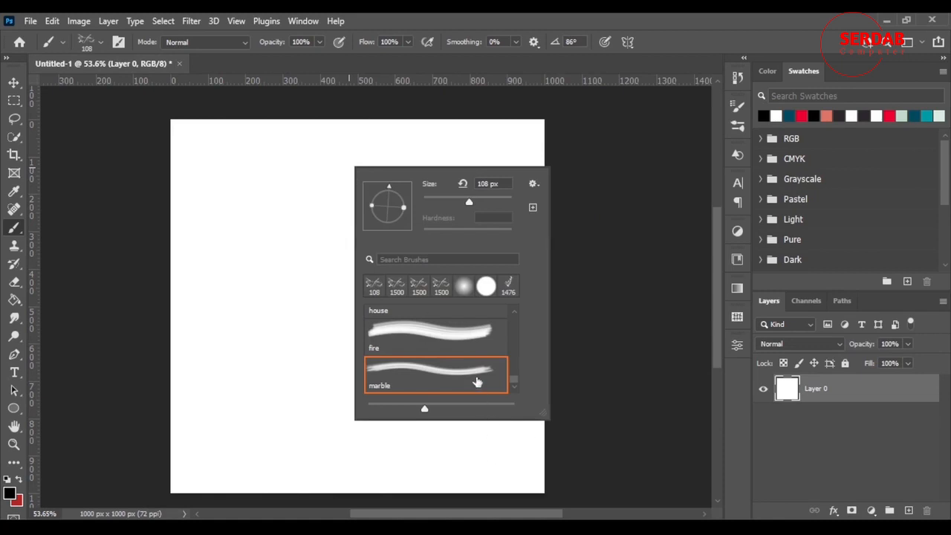
scroll(465, 342, up, 5)
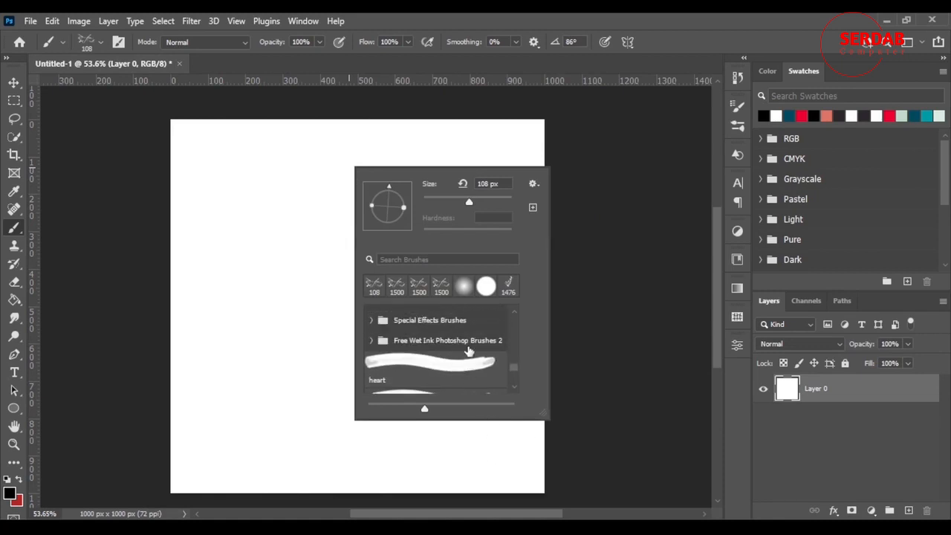
click(516, 16)
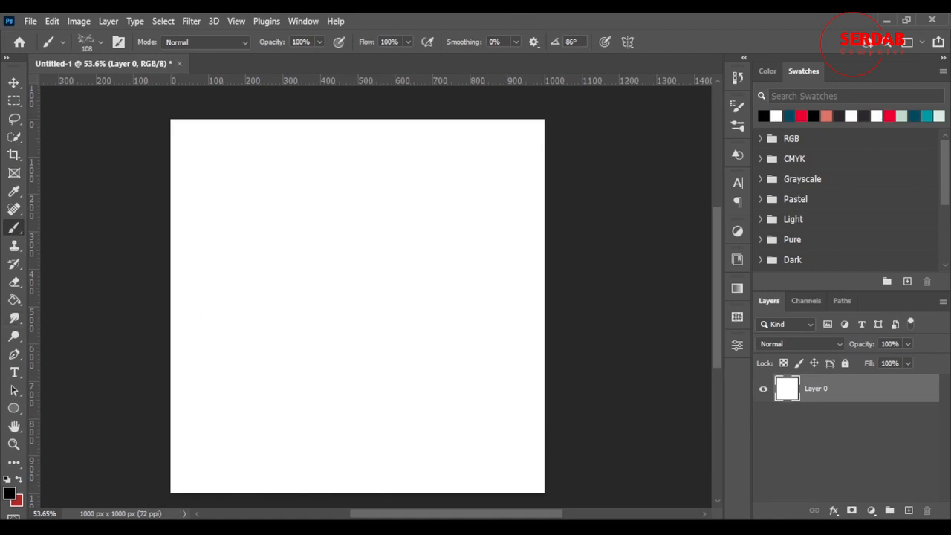
Step: Add a new layer above the white layer and set the brush to Hard Round at 7 px
click(908, 511)
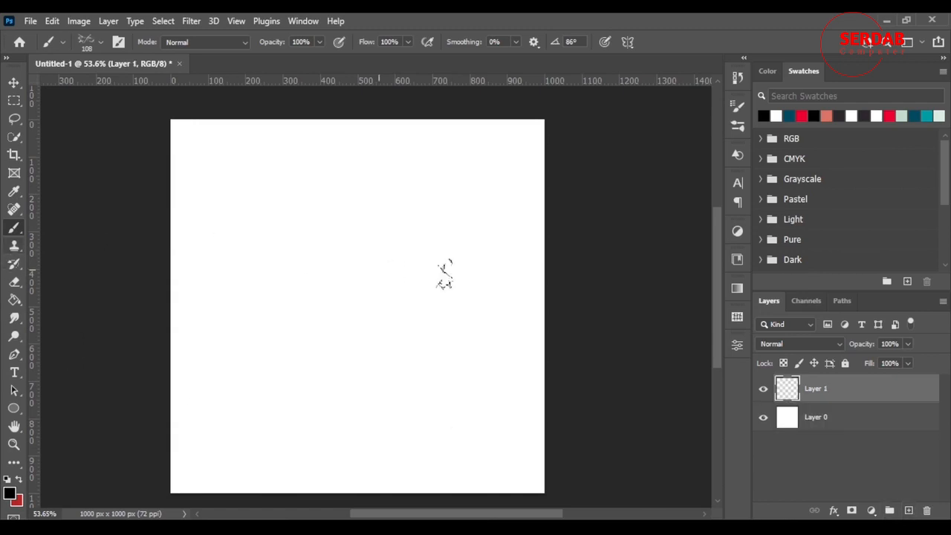
right_click(318, 244)
click(449, 368)
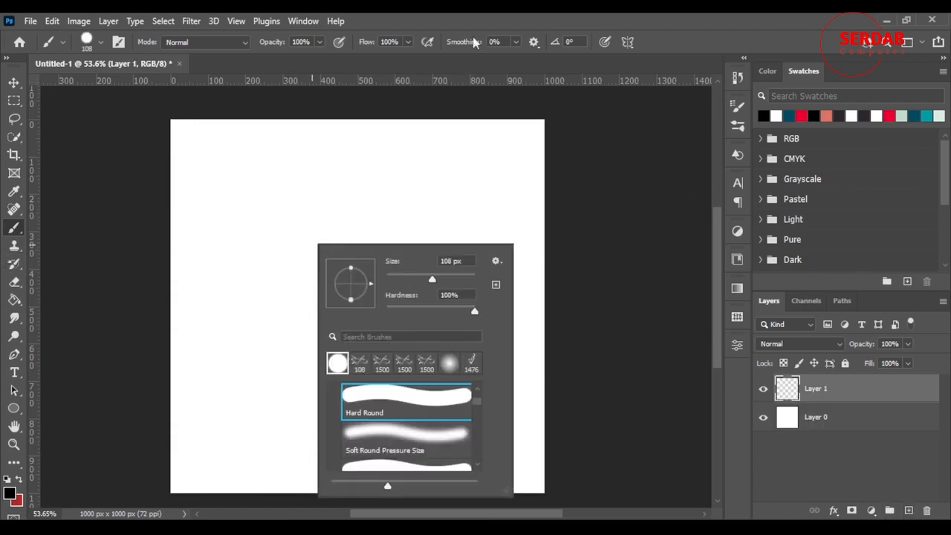
click(481, 20)
drag(386, 347, 369, 351)
scroll(306, 334, up, 4)
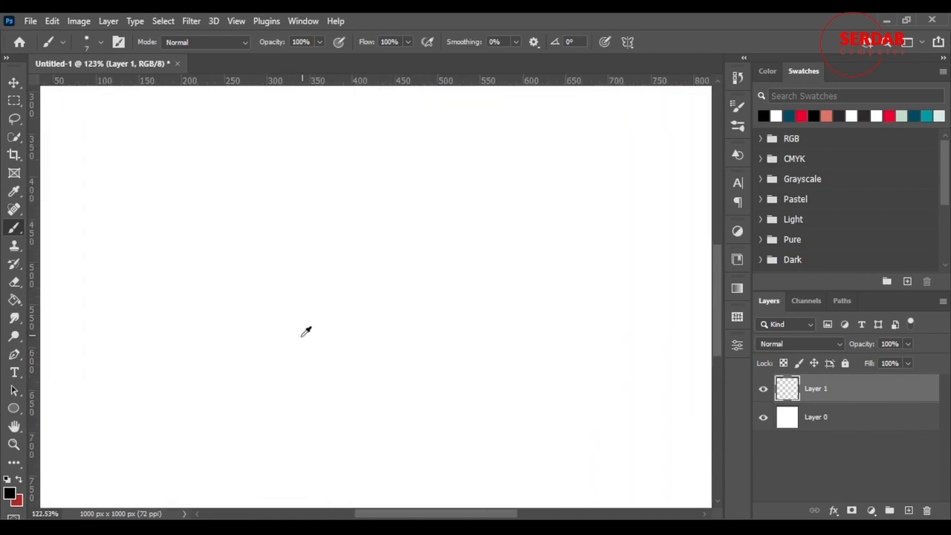
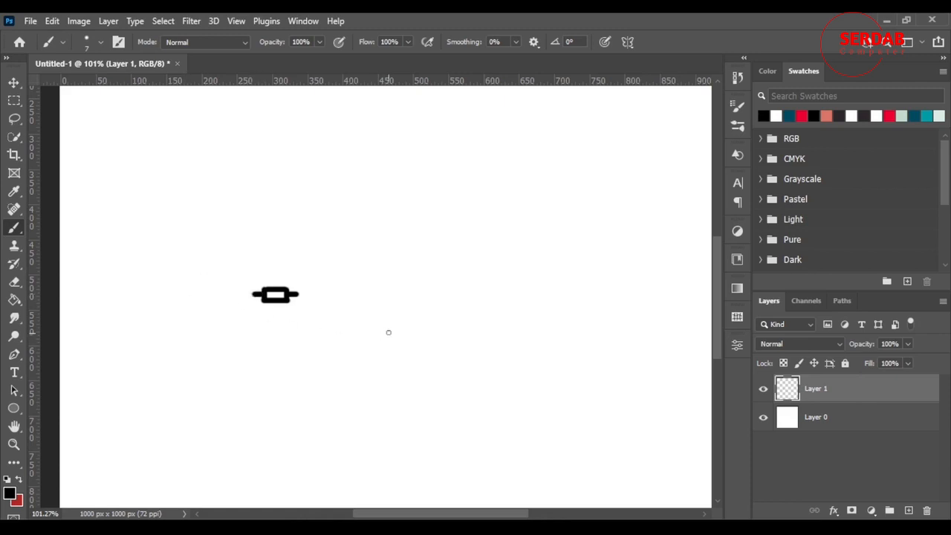
Step: Select the drawn chain link with a rectangular marquee and define it as a brush preset named chain
scroll(258, 314, down, 2)
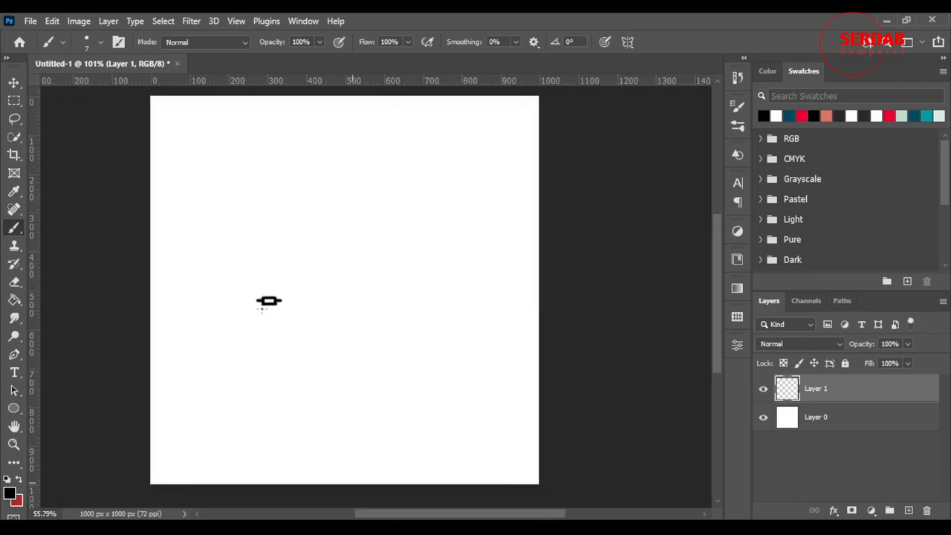
click(13, 101)
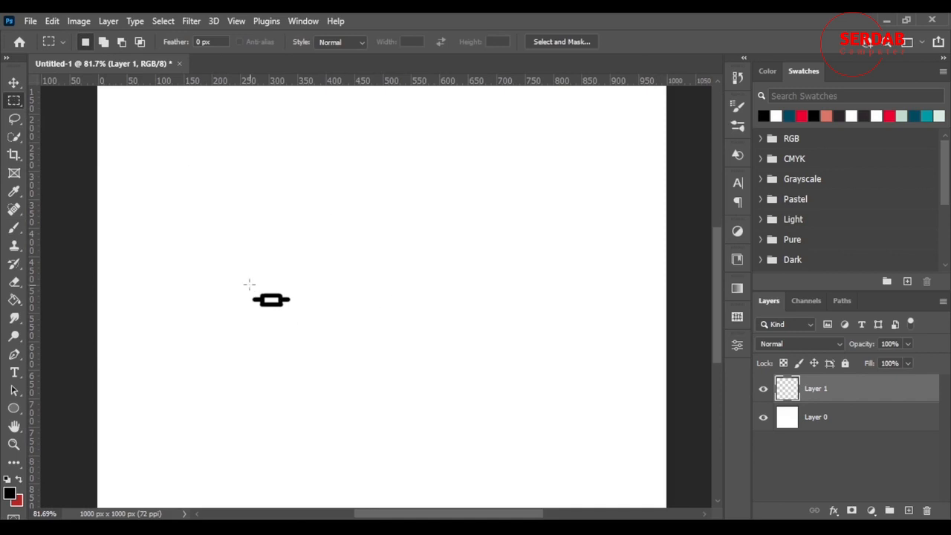
drag(234, 269, 324, 339)
click(52, 21)
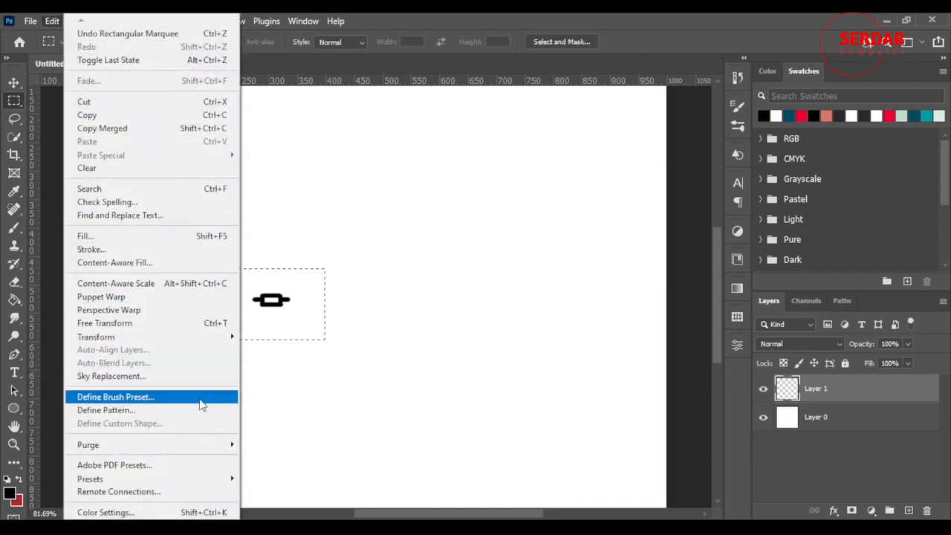
click(200, 405)
text(ch)
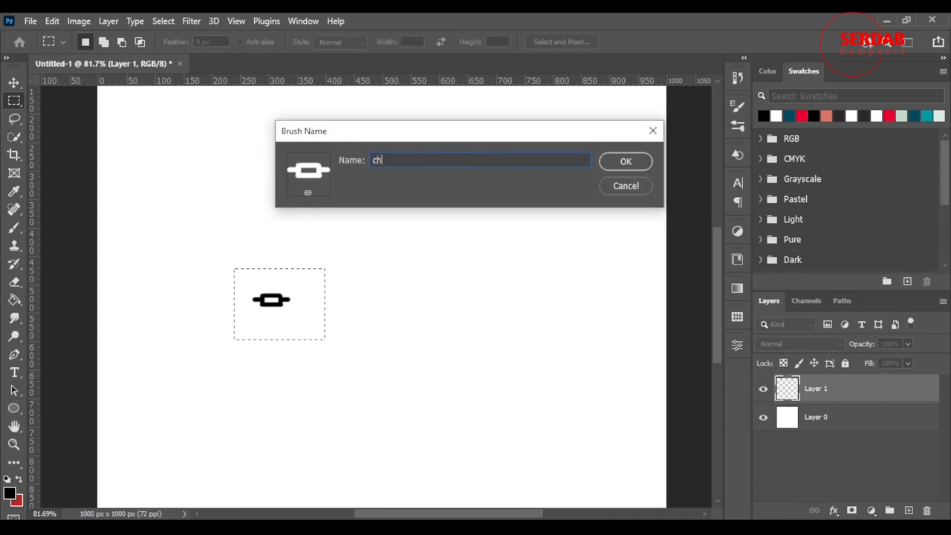
text(ain)
key(Return)
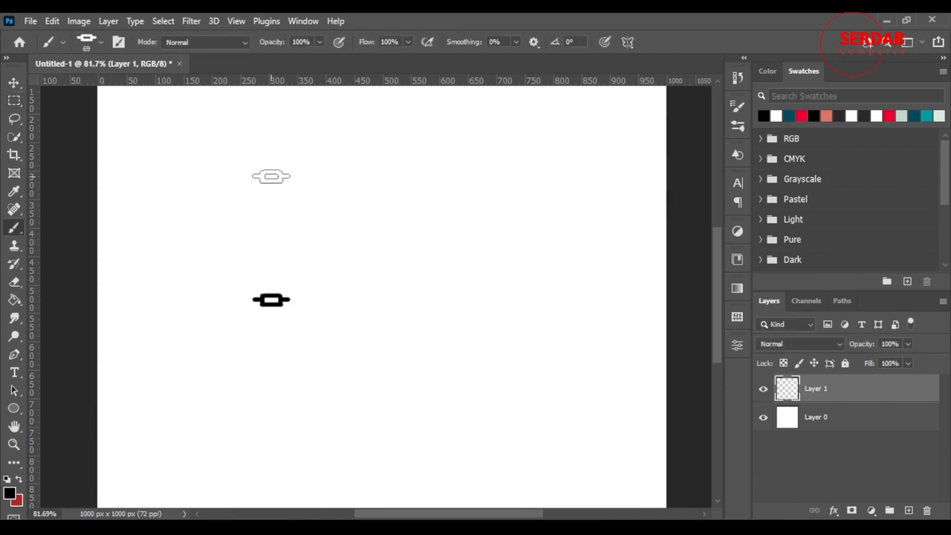
Step: Paint two straight horizontal test strokes with the chain brush at 69 px, and undo both
mouse_move(271, 176)
mouse_down()
mouse_move(354, 203)
mouse_move(549, 191)
mouse_move(611, 170)
mouse_up()
drag(190, 235, 658, 236)
key(ctrl+z)
key(ctrl+z)
Step: Set the chain brush's tip spacing to 159% in the brush settings
click(301, 22)
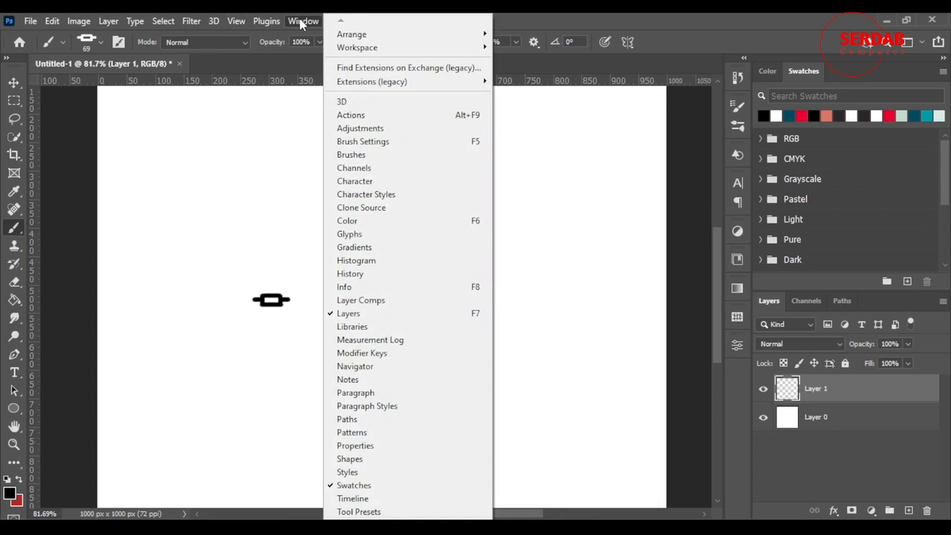
click(413, 158)
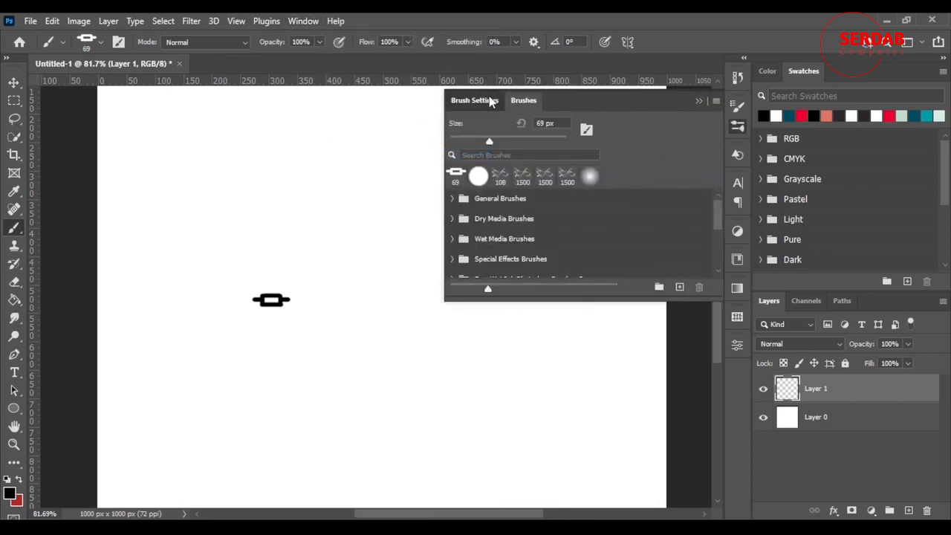
click(491, 101)
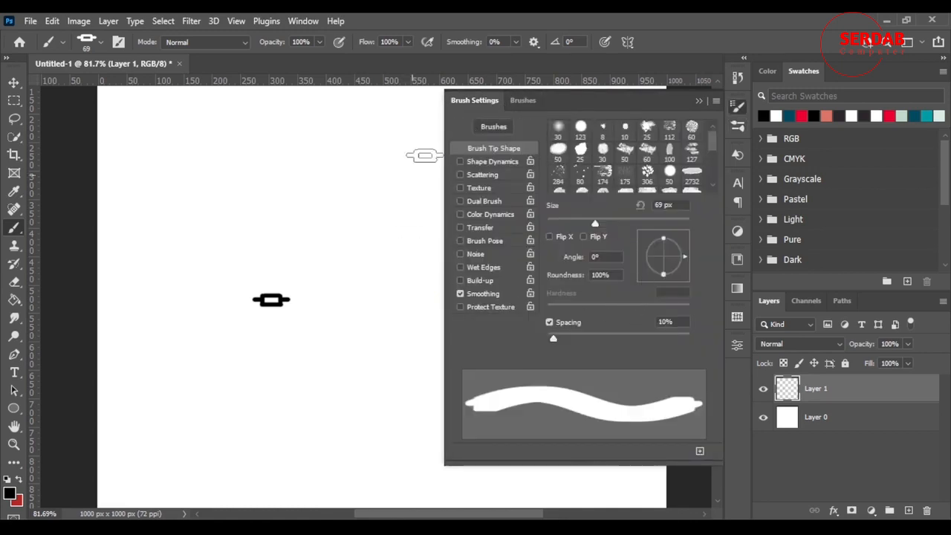
click(320, 21)
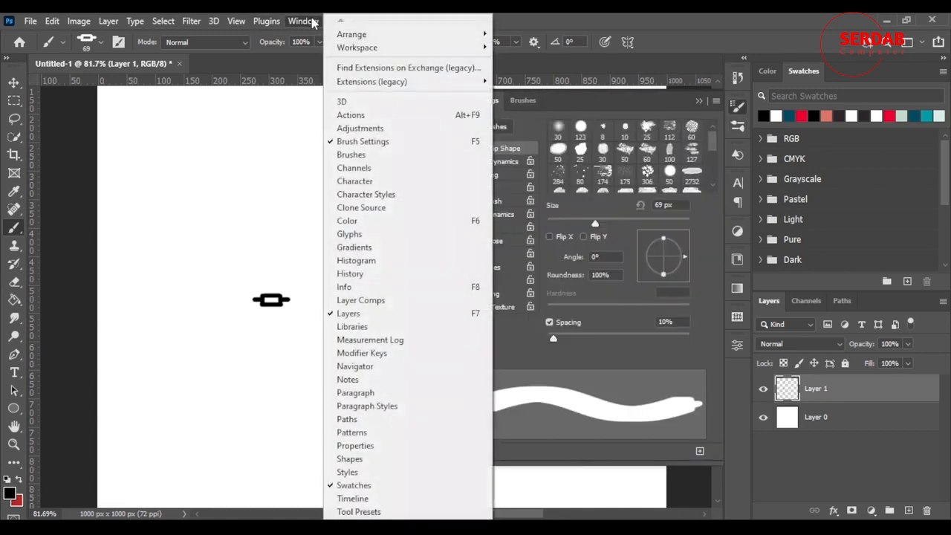
click(639, 19)
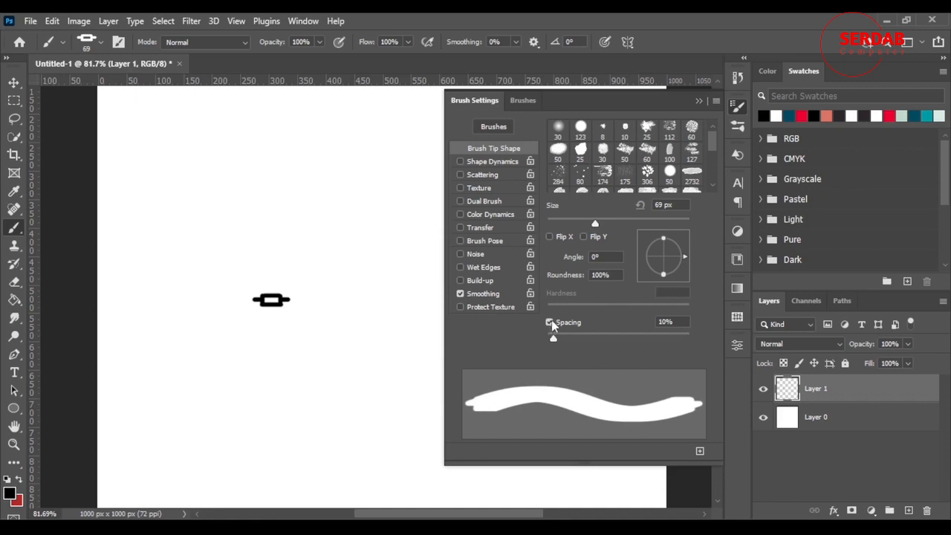
mouse_move(554, 339)
mouse_down()
mouse_move(660, 364)
mouse_move(640, 358)
mouse_up()
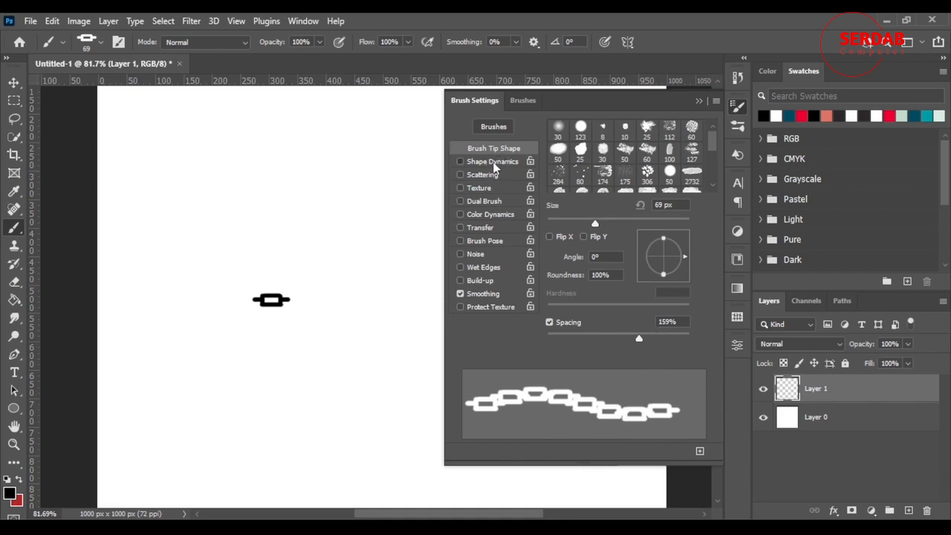
Step: Enable Shape Dynamics for the chain brush with the angle jitter control on Pen Pressure and the roundness control Off
click(493, 164)
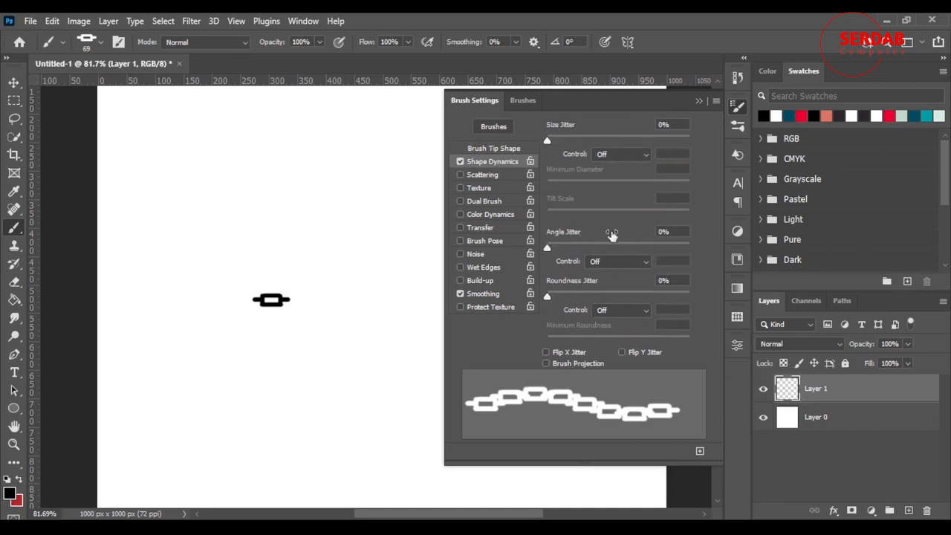
click(633, 266)
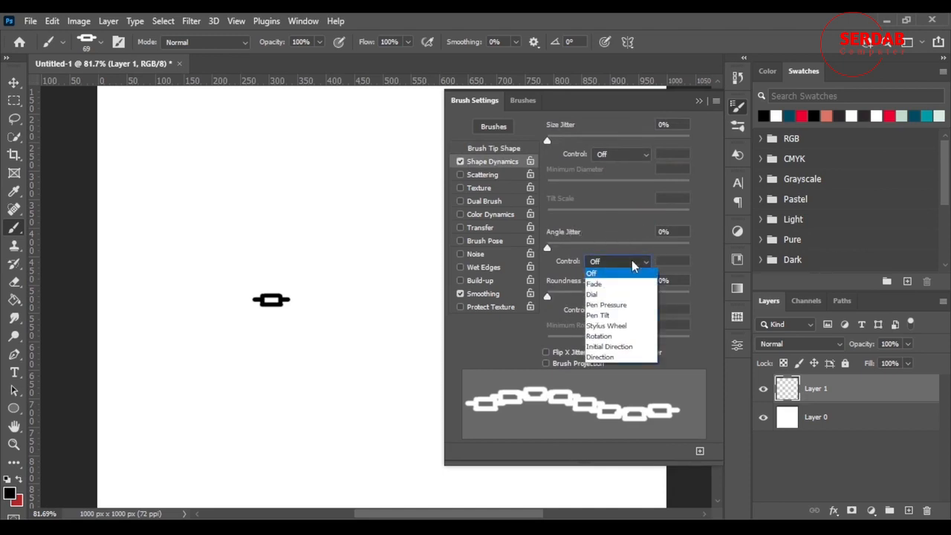
click(633, 305)
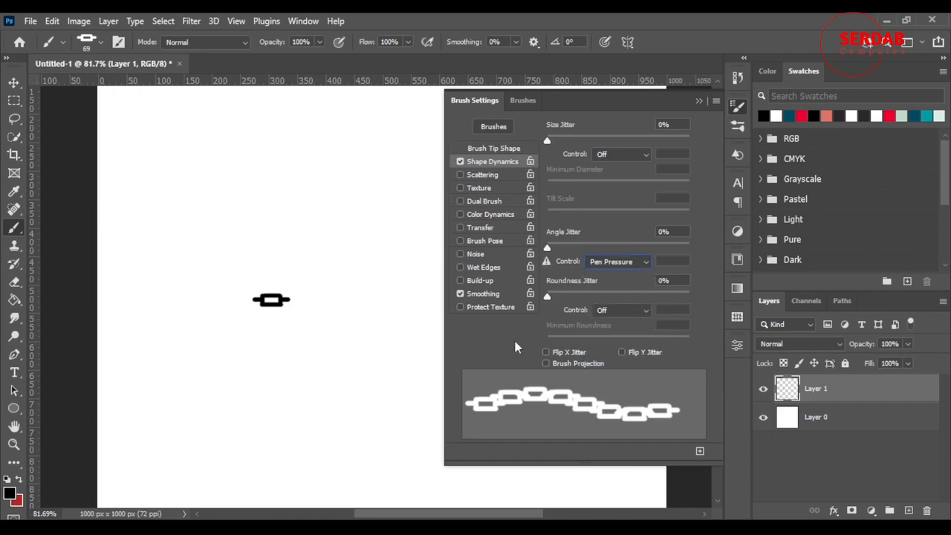
click(624, 312)
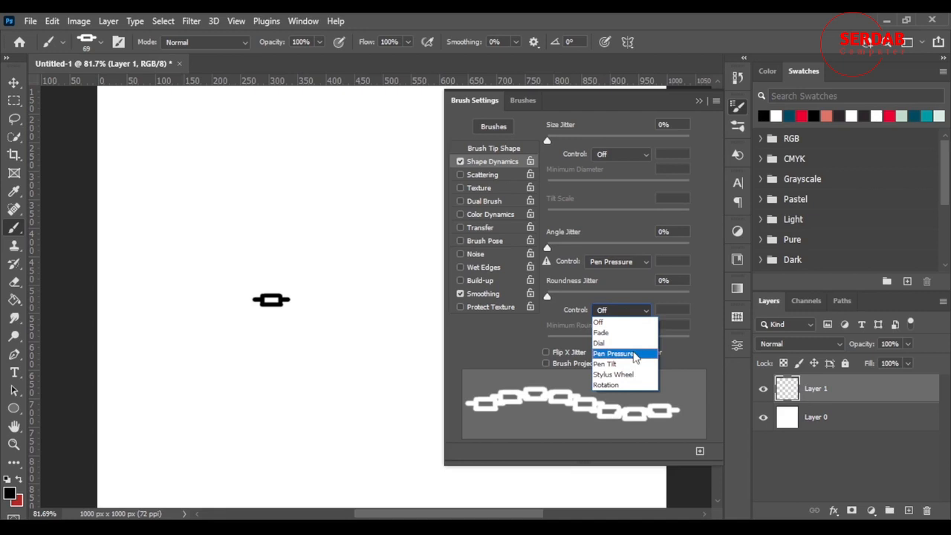
click(629, 322)
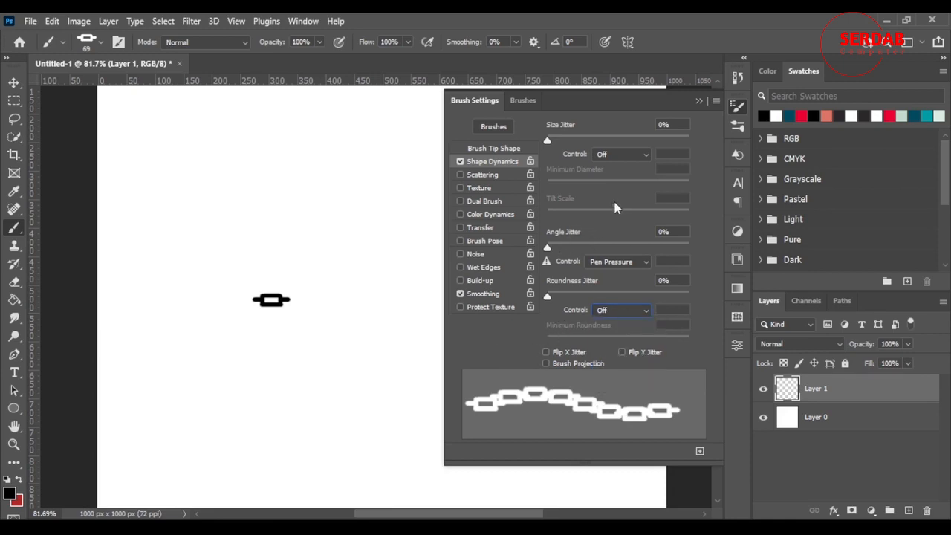
click(698, 101)
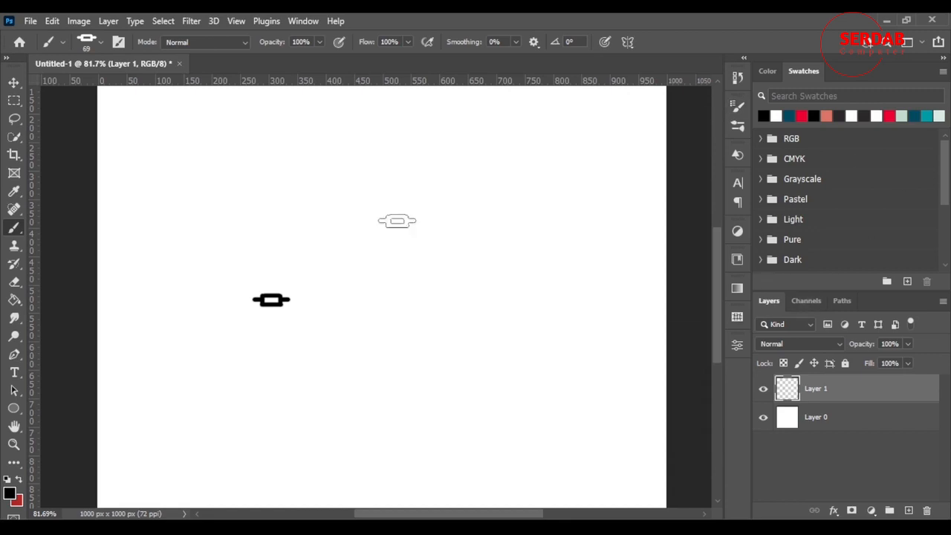
Step: Paint several long curved test strokes around the canvas with the spaced chain brush
mouse_move(210, 168)
mouse_down()
mouse_move(575, 231)
mouse_move(600, 155)
mouse_move(495, 151)
mouse_move(401, 111)
mouse_move(535, 159)
mouse_move(569, 236)
mouse_up()
mouse_move(572, 307)
mouse_down()
mouse_move(385, 316)
mouse_move(414, 444)
mouse_move(616, 337)
mouse_move(608, 252)
mouse_move(462, 270)
mouse_up()
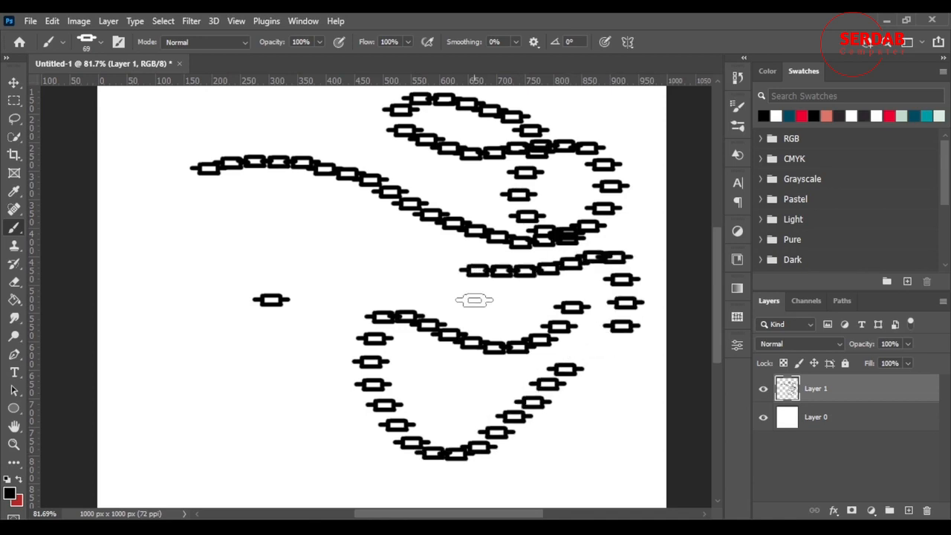
mouse_move(216, 206)
mouse_down()
mouse_move(265, 198)
mouse_move(337, 264)
mouse_move(437, 286)
mouse_up()
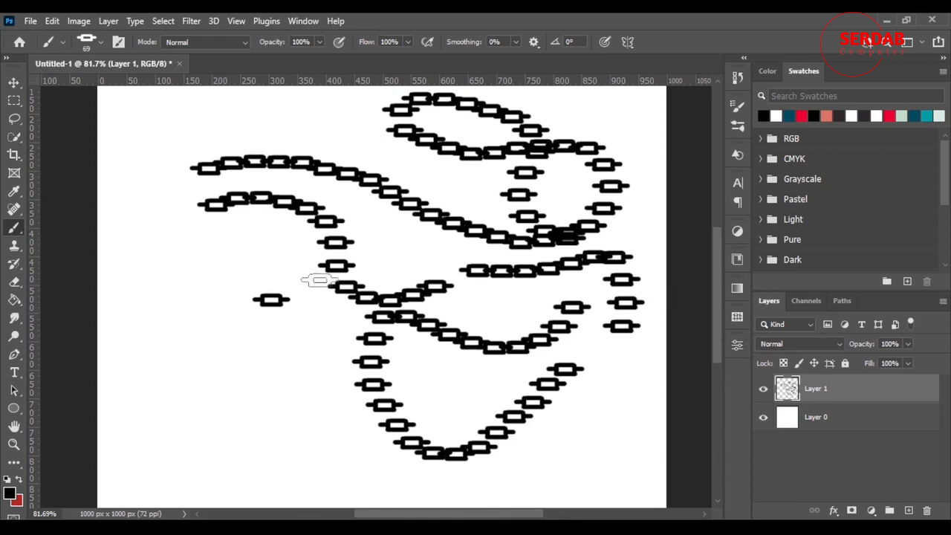
scroll(349, 229, down, 2)
scroll(350, 227, up, 2)
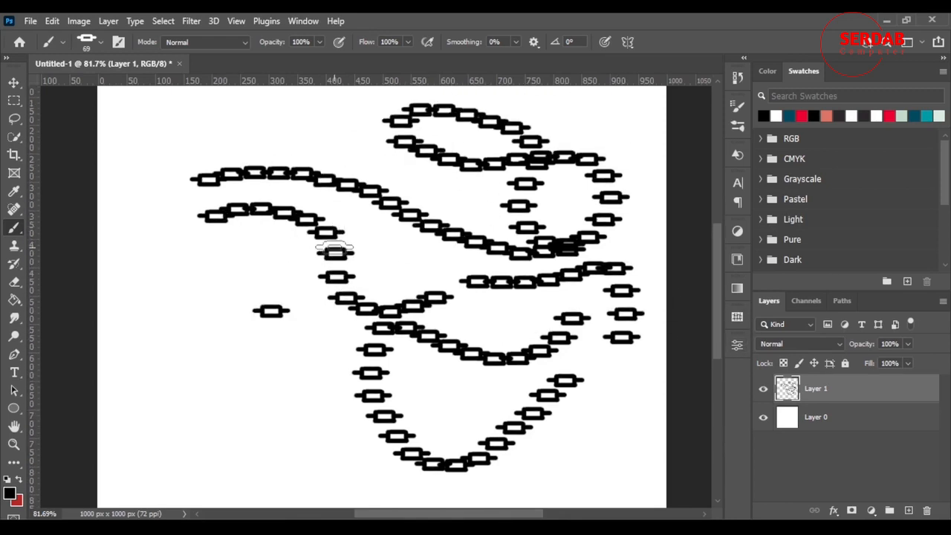
scroll(342, 245, down, 3)
scroll(587, 263, up, 3)
Step: Set the chain brush's roundness jitter control to Pen Pressure in Shape Dynamics
click(744, 105)
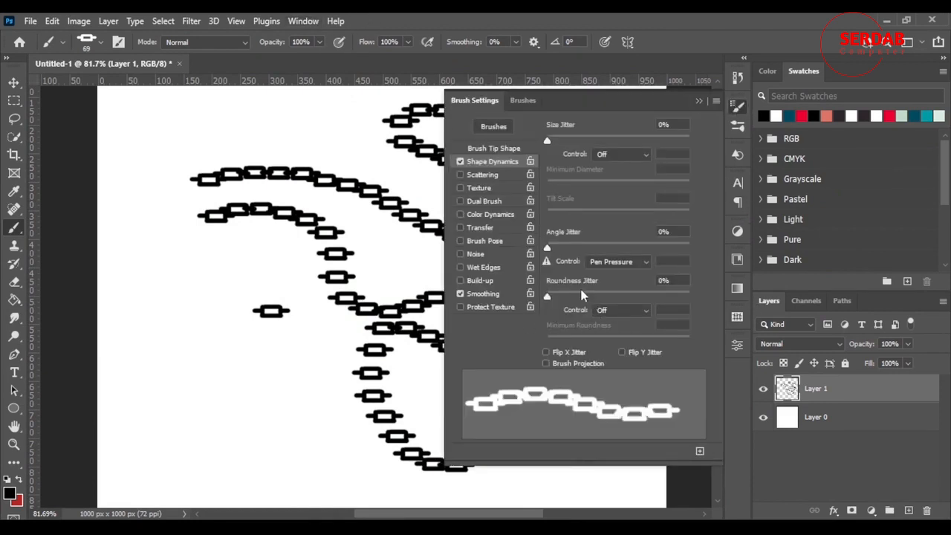
click(618, 310)
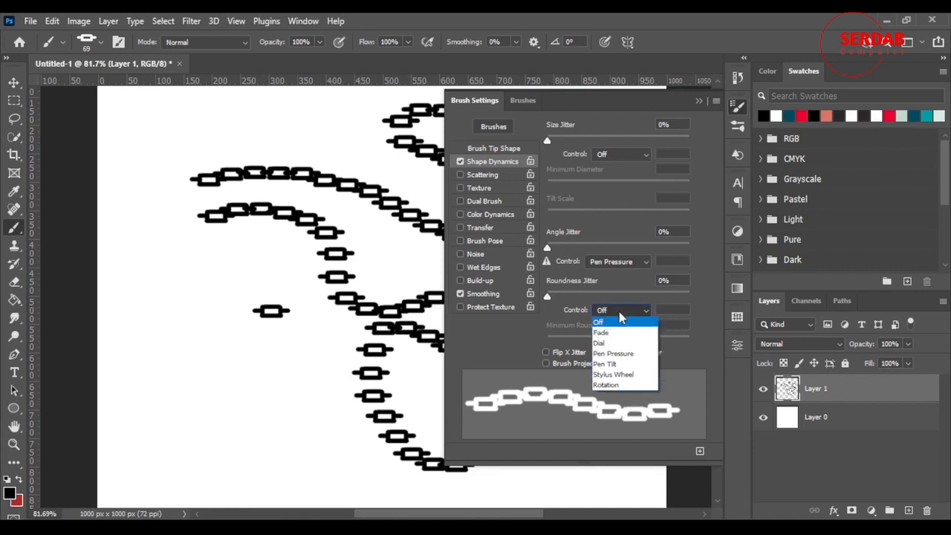
click(616, 354)
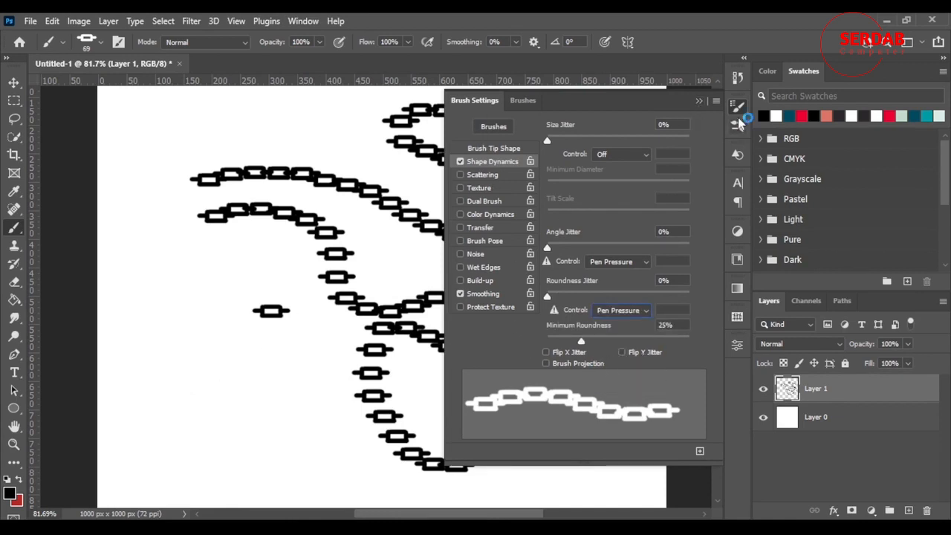
click(699, 101)
Step: Paint two more test strokes with the chain brush, and delete the layer holding the chain drawings
mouse_move(157, 410)
mouse_down()
mouse_move(213, 379)
mouse_move(285, 431)
mouse_move(306, 460)
mouse_move(344, 428)
mouse_move(301, 362)
mouse_move(202, 337)
mouse_move(155, 283)
mouse_move(479, 280)
mouse_up()
drag(127, 112, 383, 100)
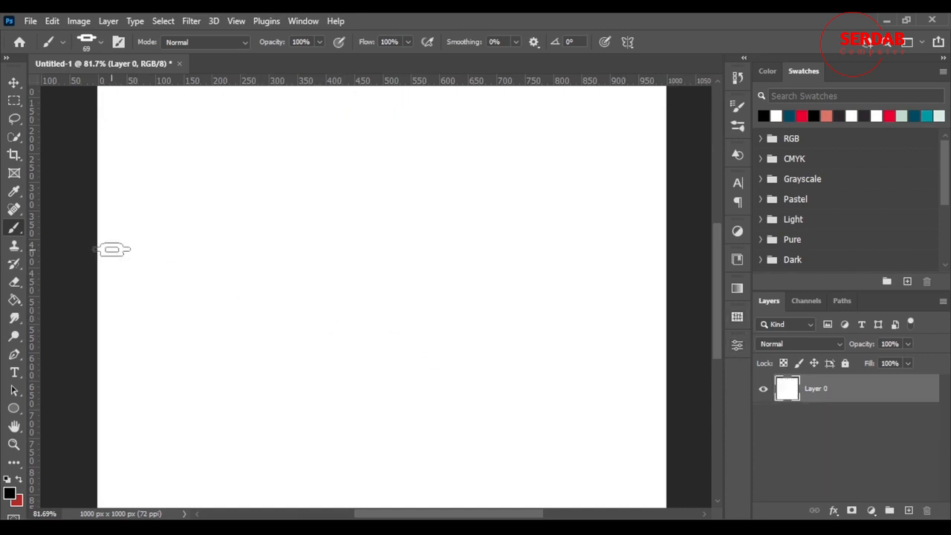
Step: Paint a straight black chain across the white layer and add a layer above it, and undo both
mouse_move(111, 248)
mouse_down()
mouse_move(292, 258)
mouse_move(668, 254)
mouse_up()
scroll(628, 264, right, 3)
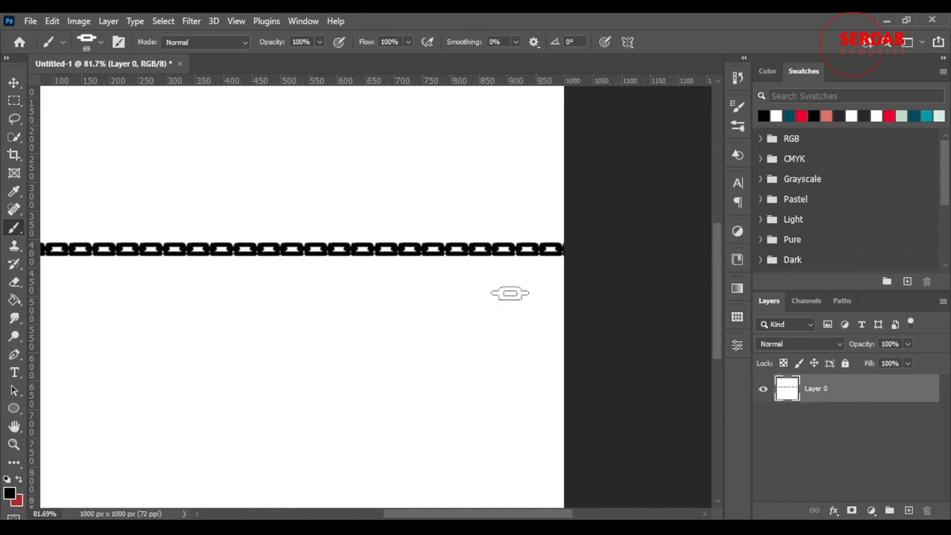
scroll(319, 300, down, 1)
scroll(297, 297, down, 3)
scroll(111, 255, up, 1)
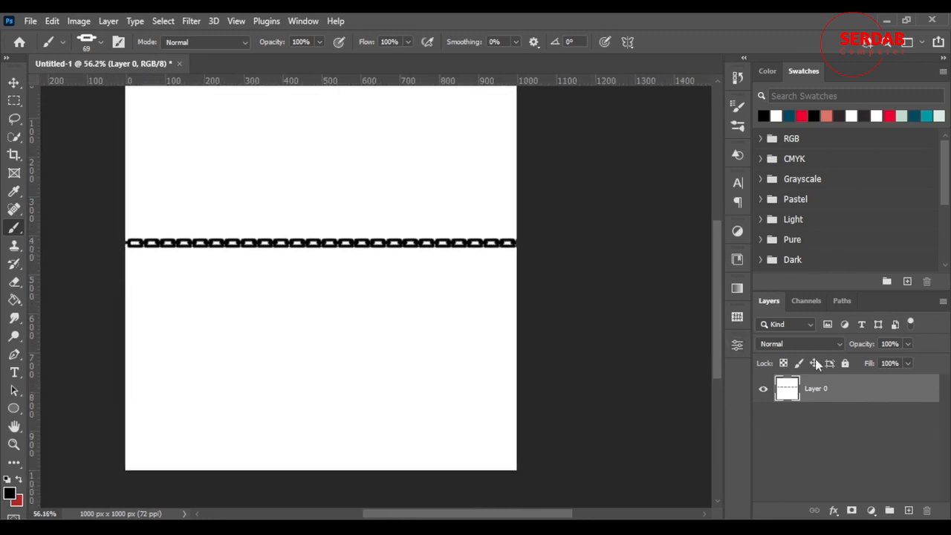
click(908, 511)
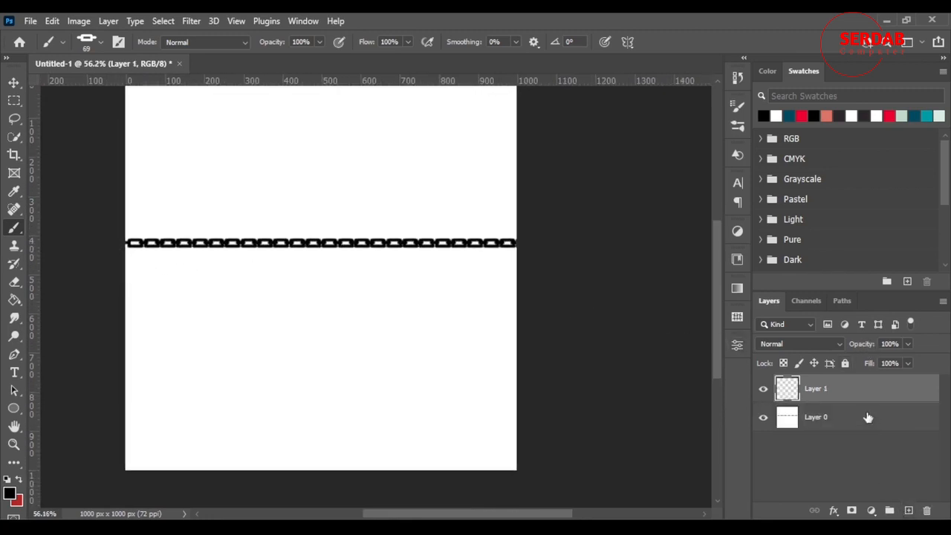
key(ctrl+z)
key(ctrl+z)
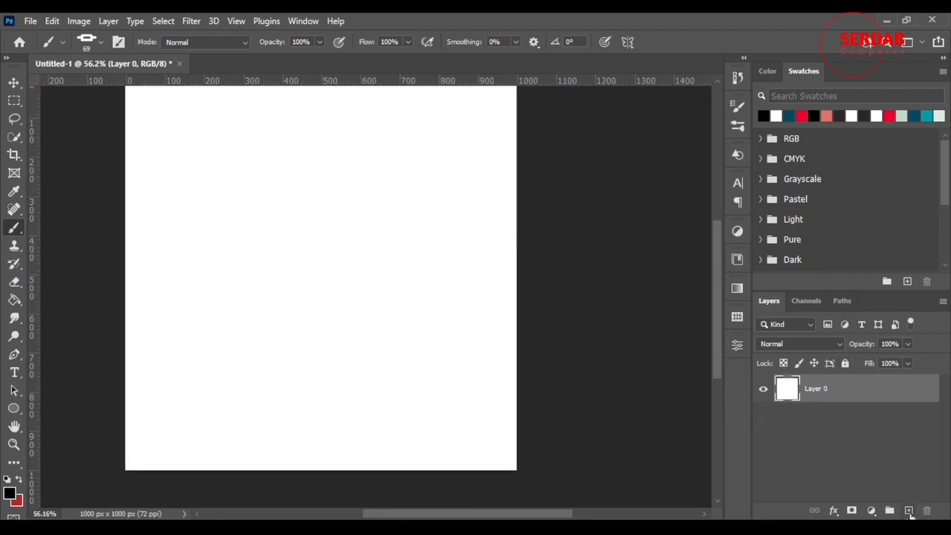
Step: Add a new layer, paint a straight black chain across the canvas's full width, and set the layer's opacity to 78%
click(907, 511)
drag(135, 217, 581, 252)
drag(851, 344, 844, 344)
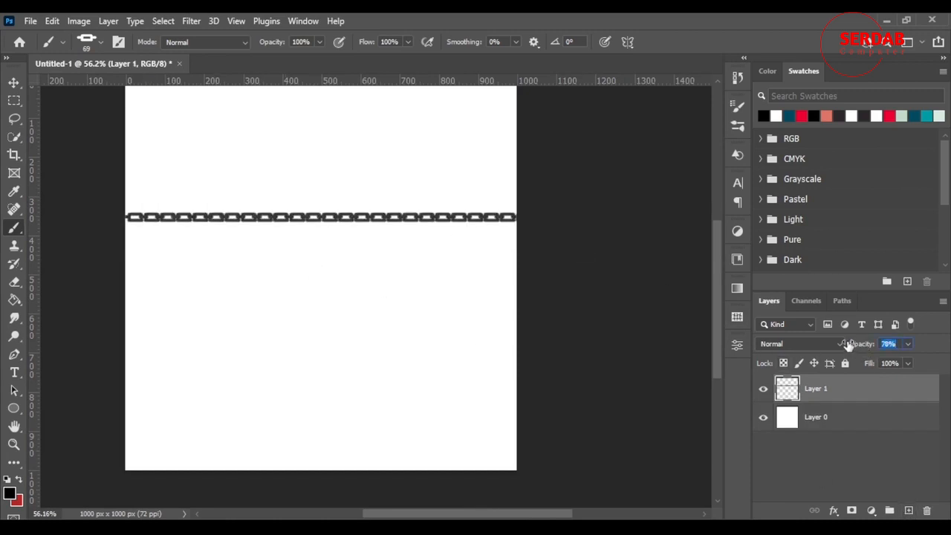
Step: Set the foreground colour to the red swatch and paint a second straight chain across the canvas below the black one
click(888, 116)
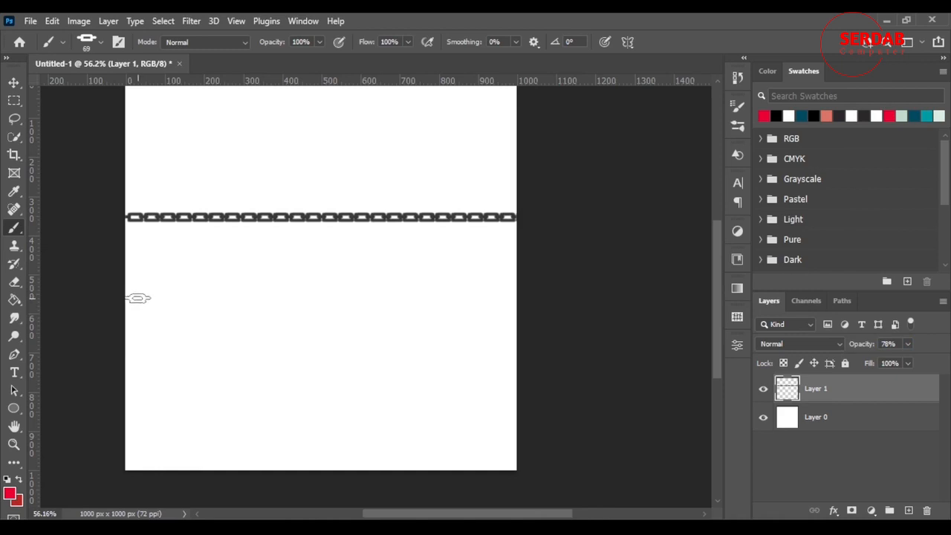
drag(136, 295, 687, 316)
scroll(133, 282, up, 3)
scroll(133, 282, down, 3)
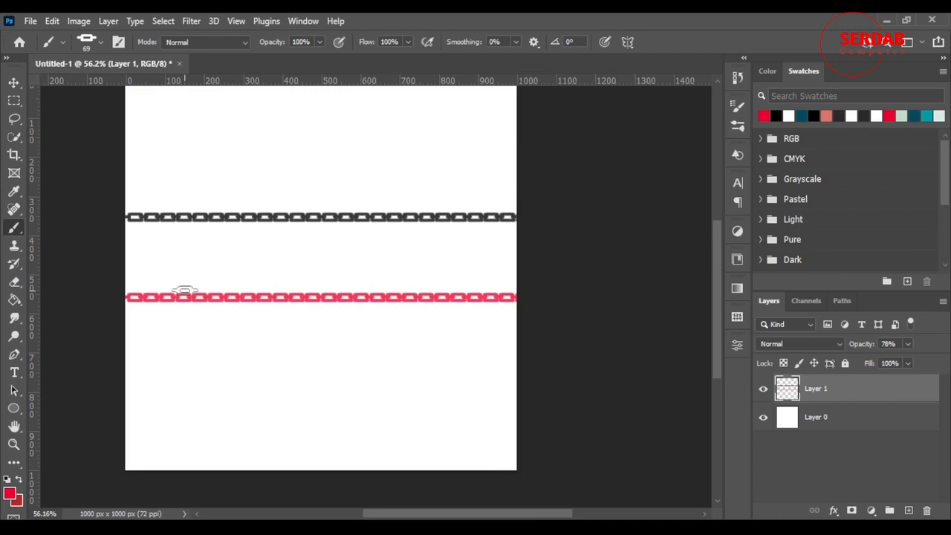
Step: Delete the saved chain brush preset
right_click(14, 227)
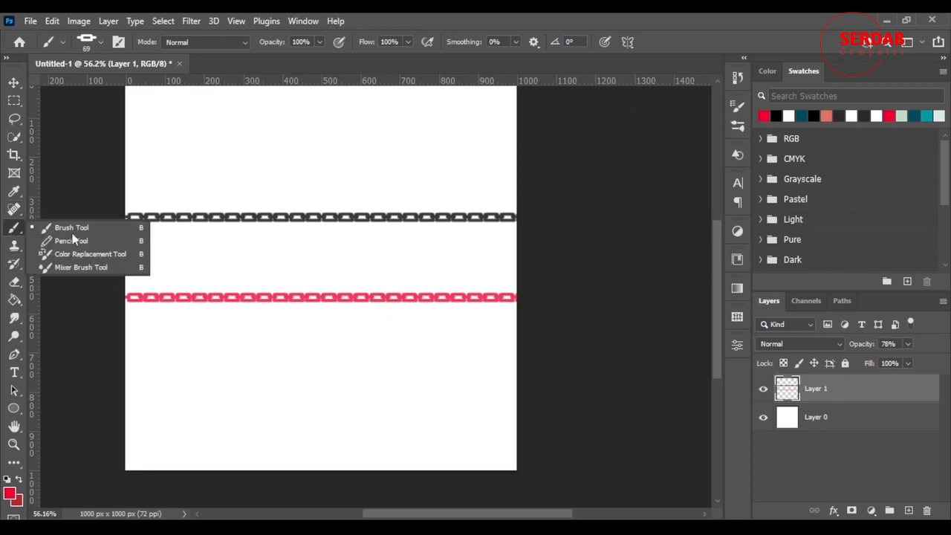
click(104, 227)
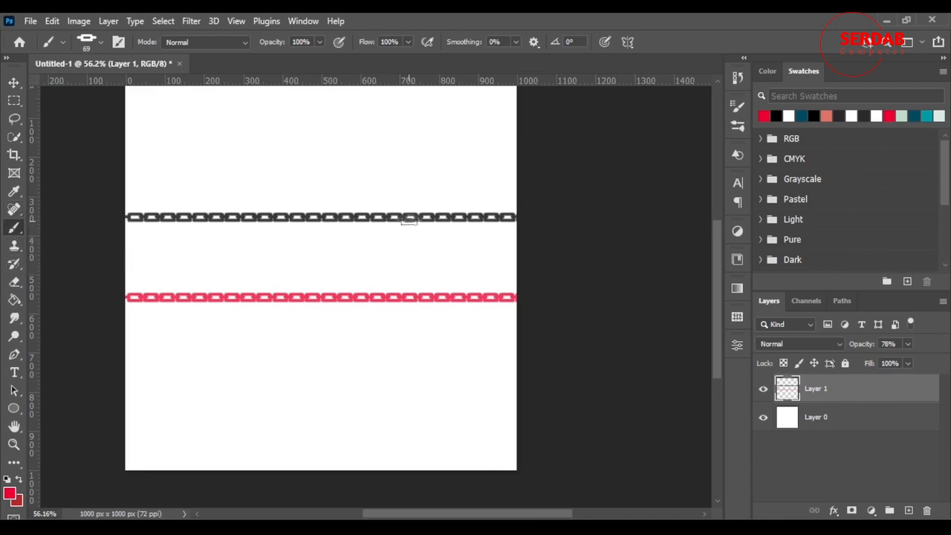
right_click(316, 142)
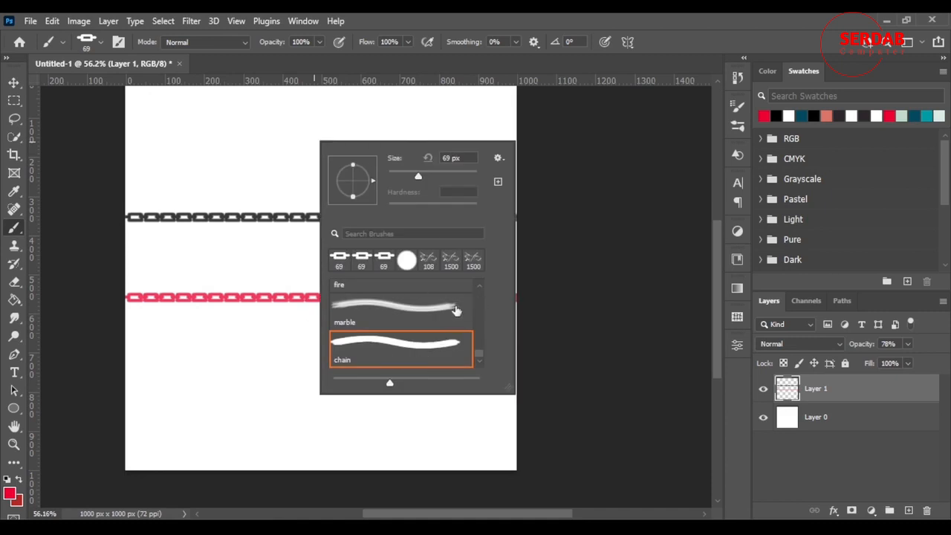
right_click(411, 350)
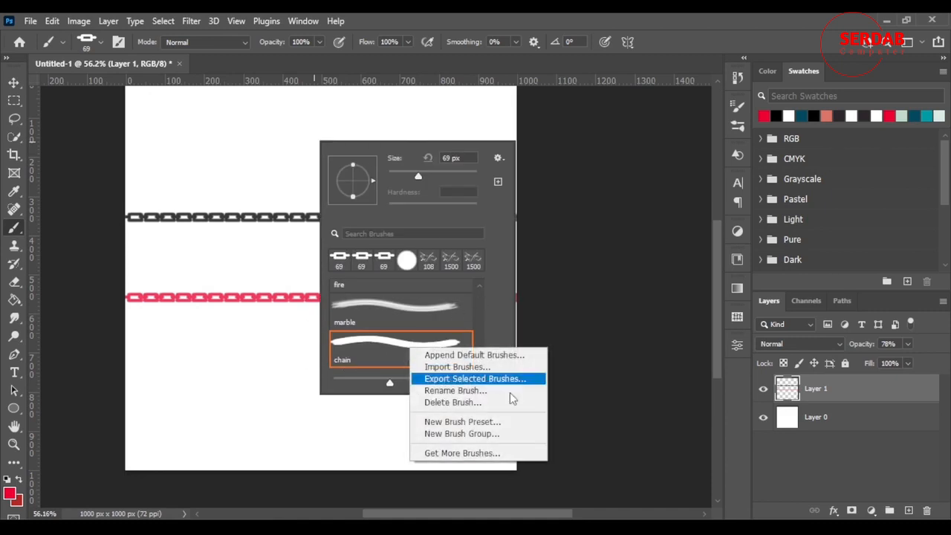
click(480, 407)
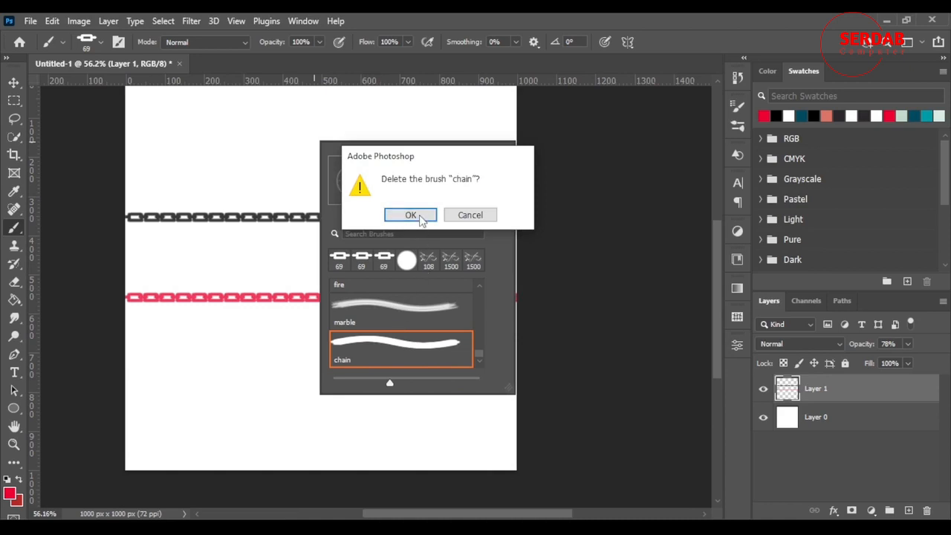
click(411, 215)
Step: Delete the saved house brush preset
scroll(395, 345, up, 2)
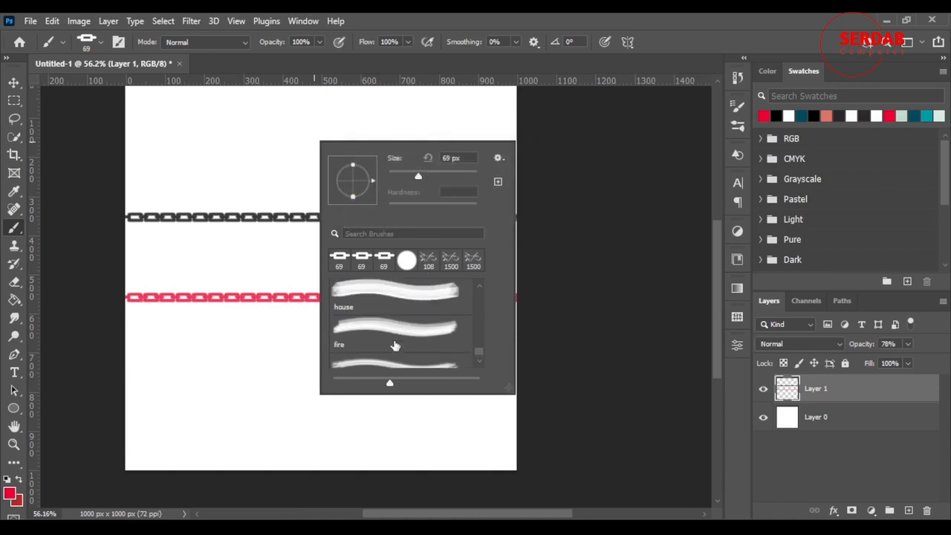
click(399, 324)
right_click(401, 323)
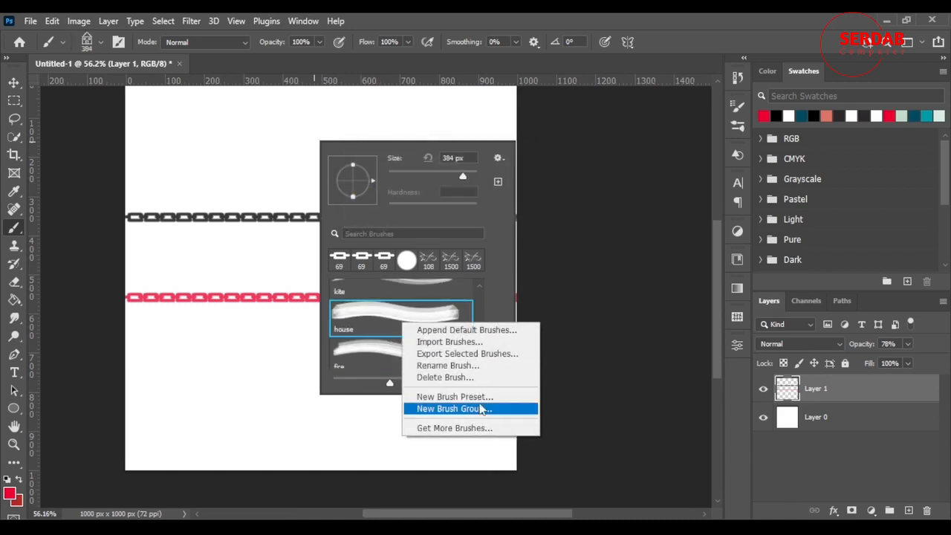
click(445, 377)
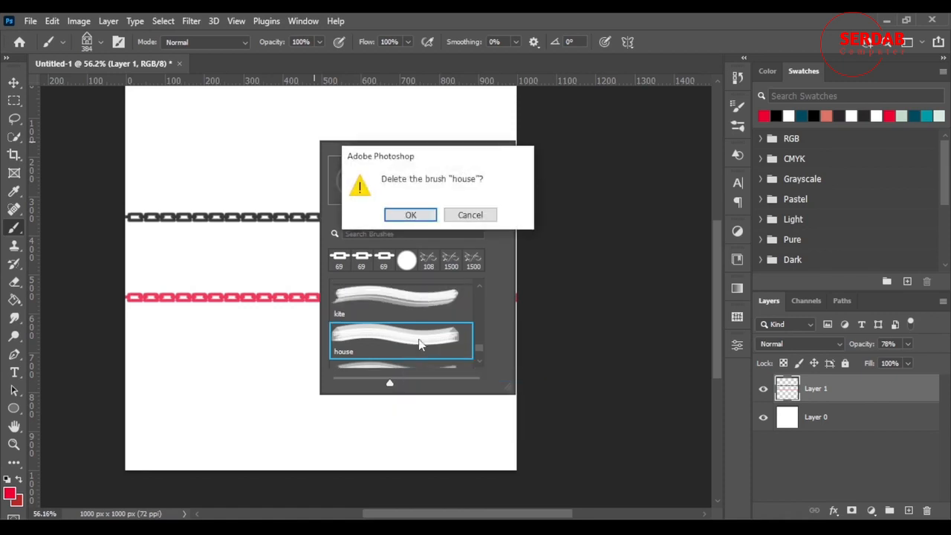
click(413, 215)
Step: Delete the saved kite brush preset
click(409, 299)
right_click(409, 299)
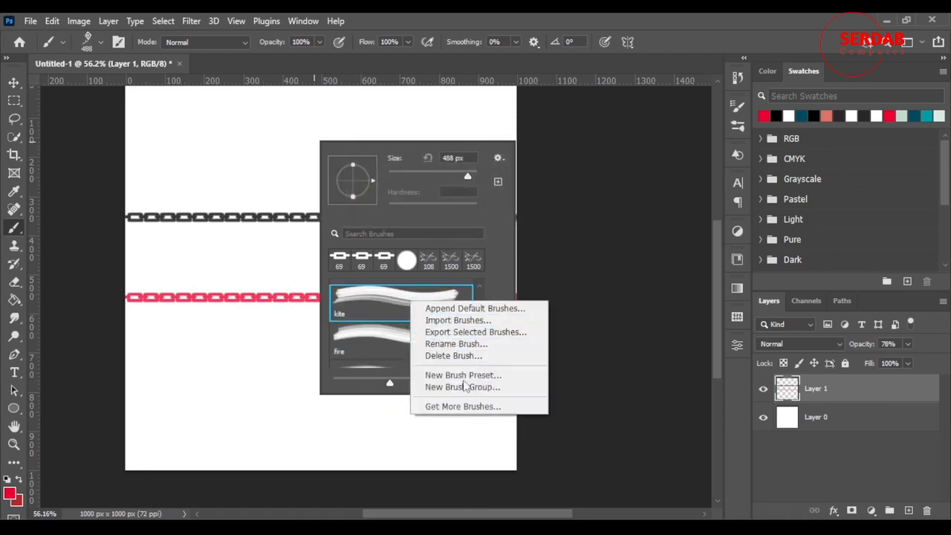
click(461, 355)
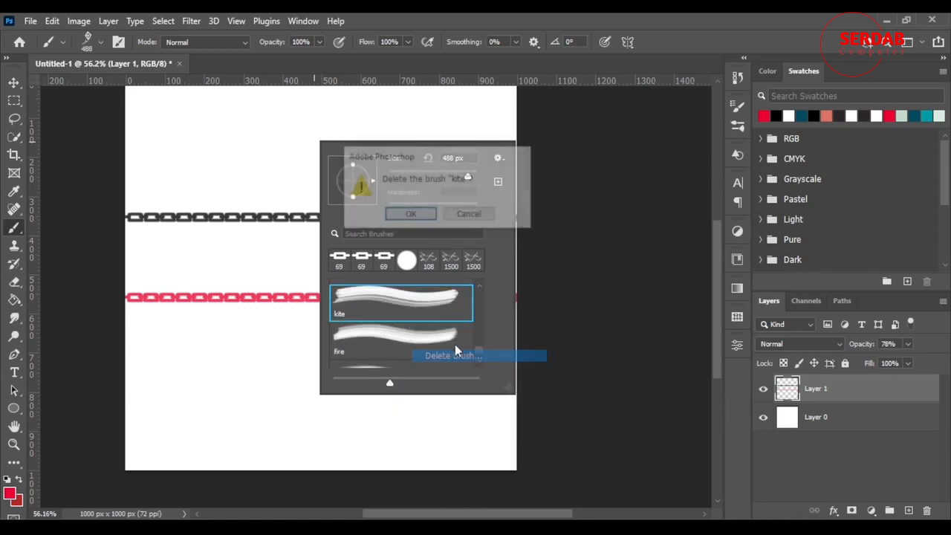
click(413, 215)
Step: Delete the saved heart brush preset
scroll(413, 349, up, 1)
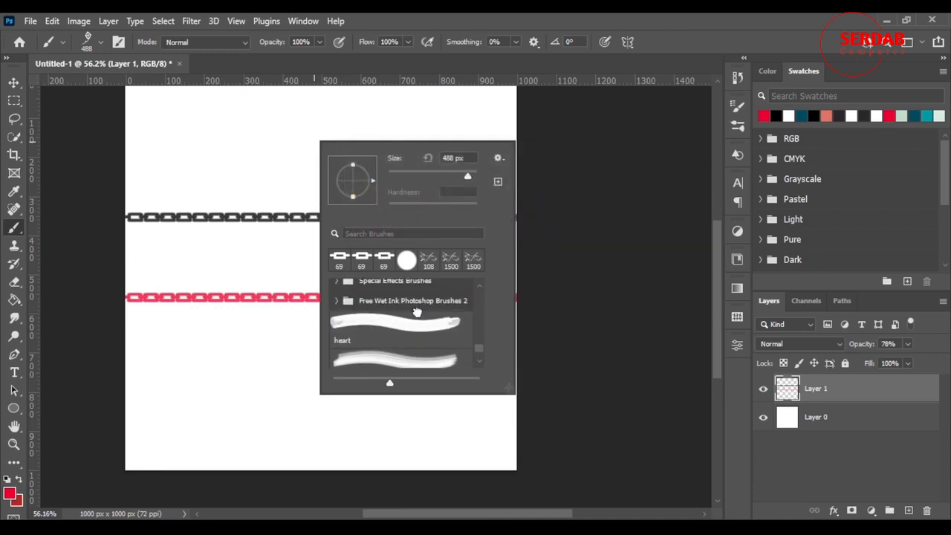
click(401, 323)
right_click(420, 334)
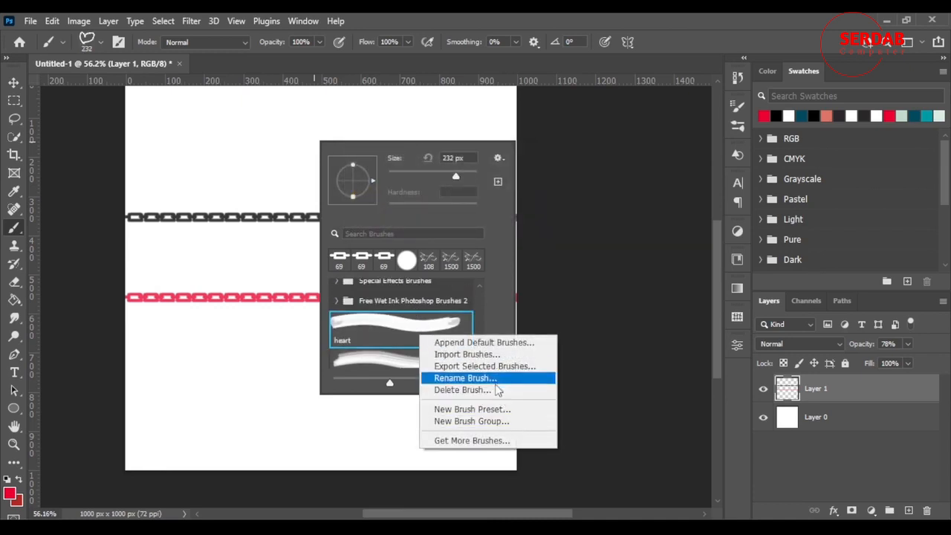
click(462, 390)
click(413, 215)
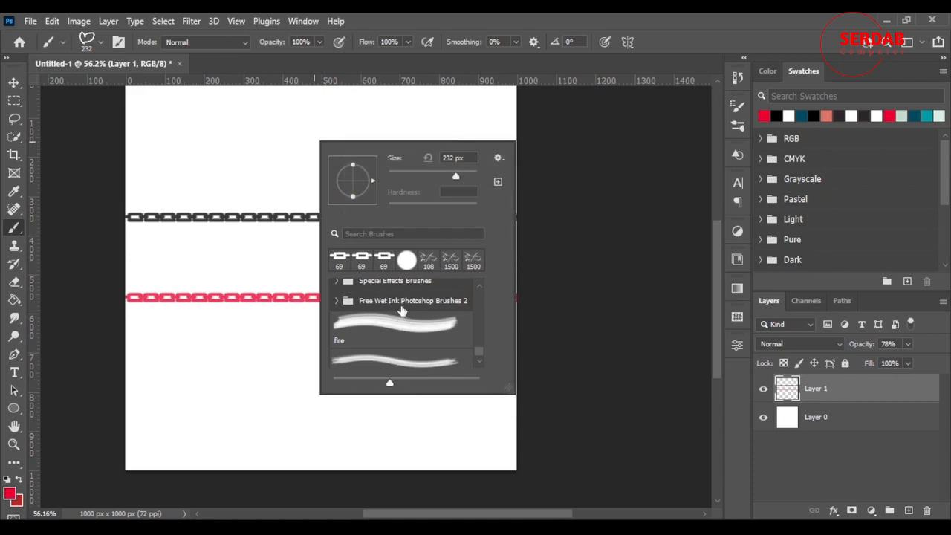
Step: Select the fire brush preset and create a new brush group named custom
scroll(398, 341, down, 1)
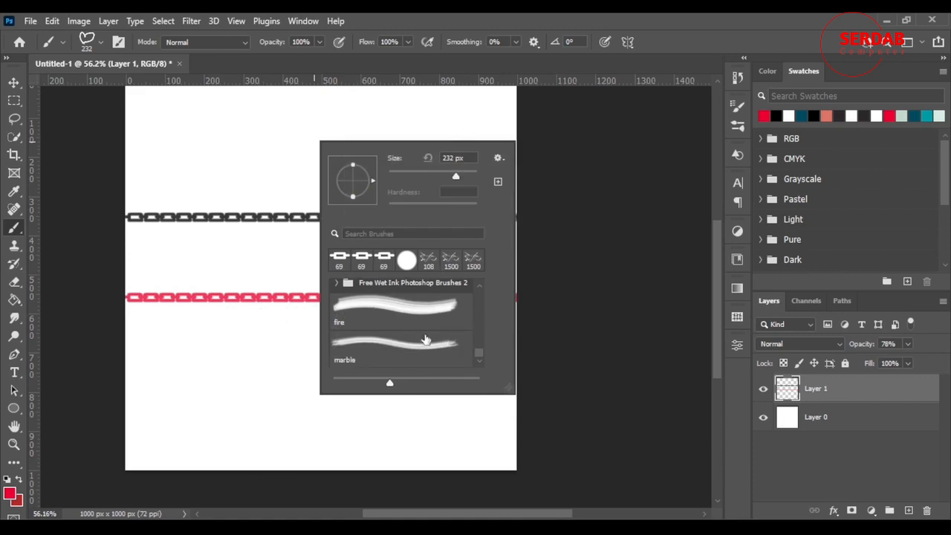
click(406, 322)
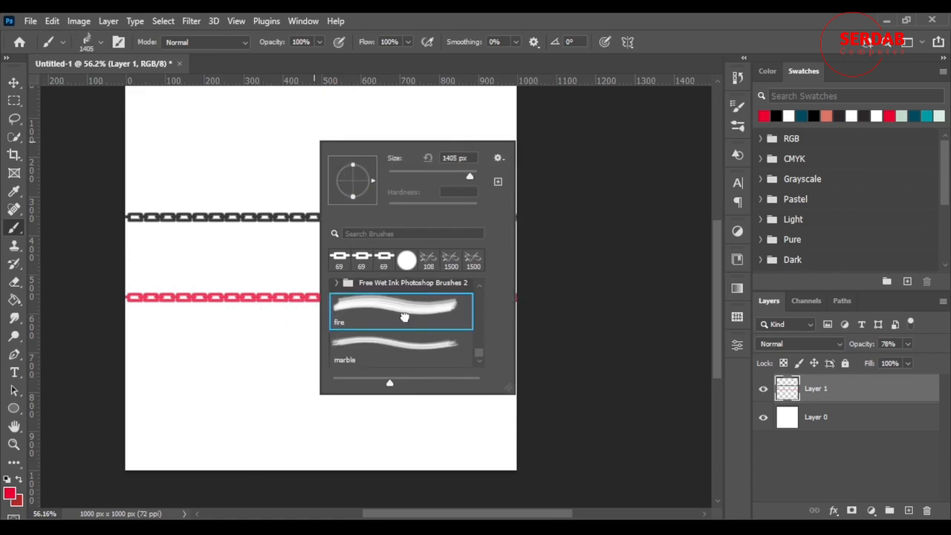
right_click(407, 323)
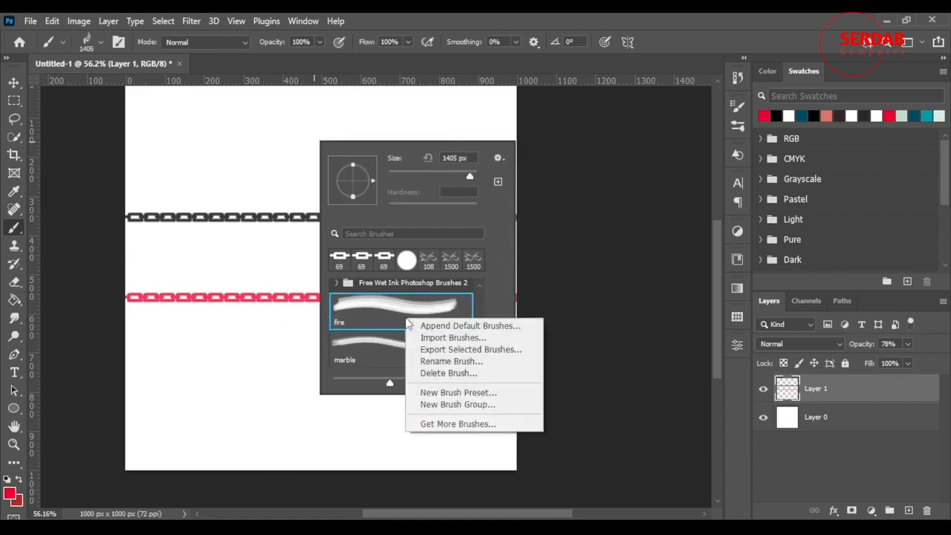
click(490, 408)
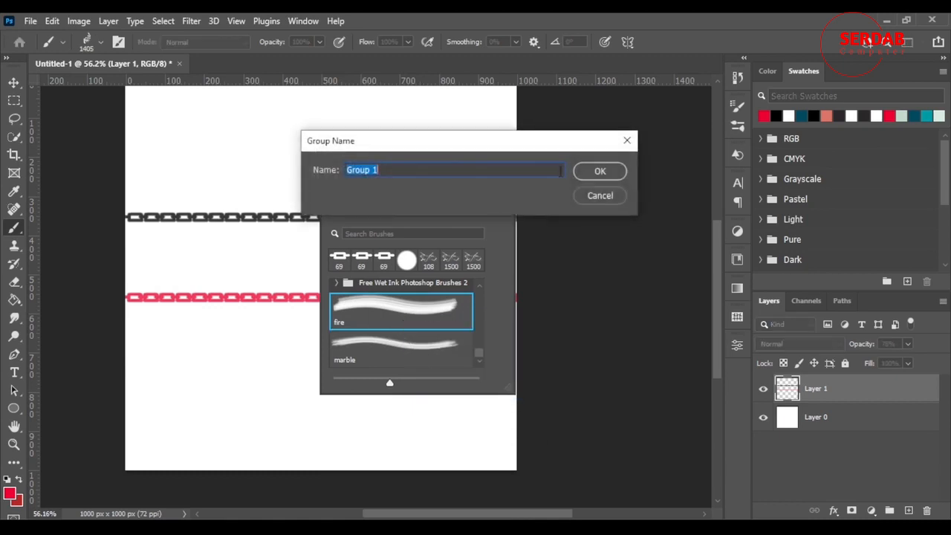
text(custom)
click(594, 172)
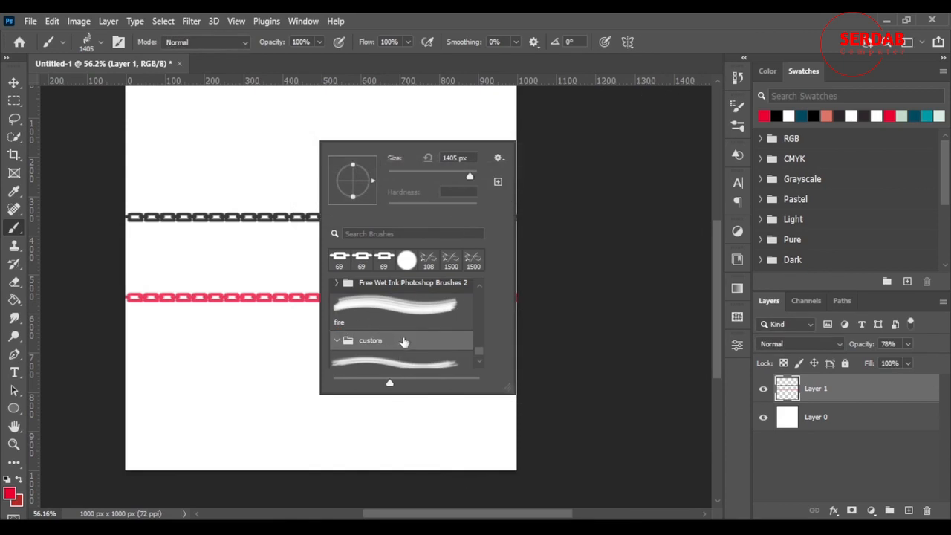
Step: Move the fire and marble brush presets into the custom brush group
mouse_move(371, 319)
mouse_down()
mouse_move(381, 316)
mouse_move(387, 336)
mouse_move(398, 326)
mouse_move(384, 285)
mouse_up()
scroll(395, 330, down, 1)
scroll(368, 330, up, 6)
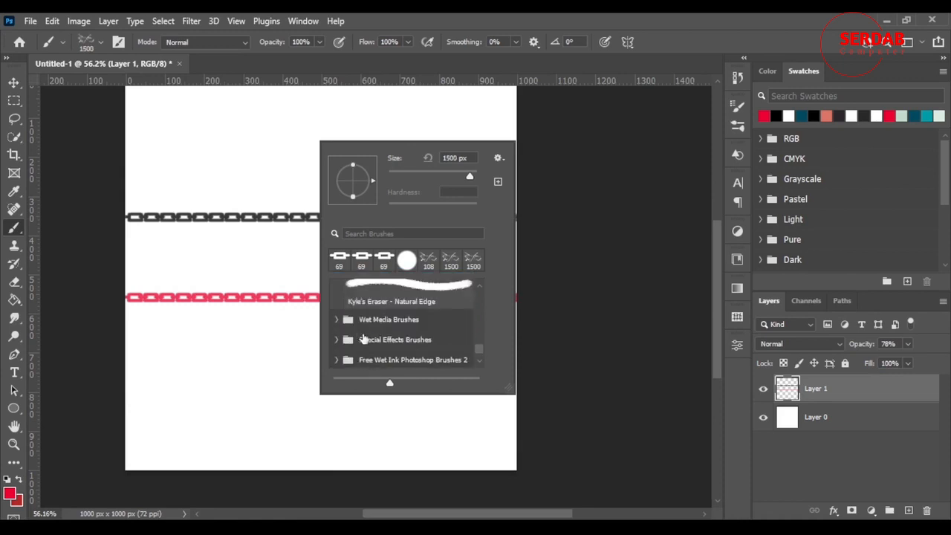
Step: Collapse the Dry Media Brushes and General Brushes groups in the brush preset list
scroll(362, 334, up, 3)
click(344, 339)
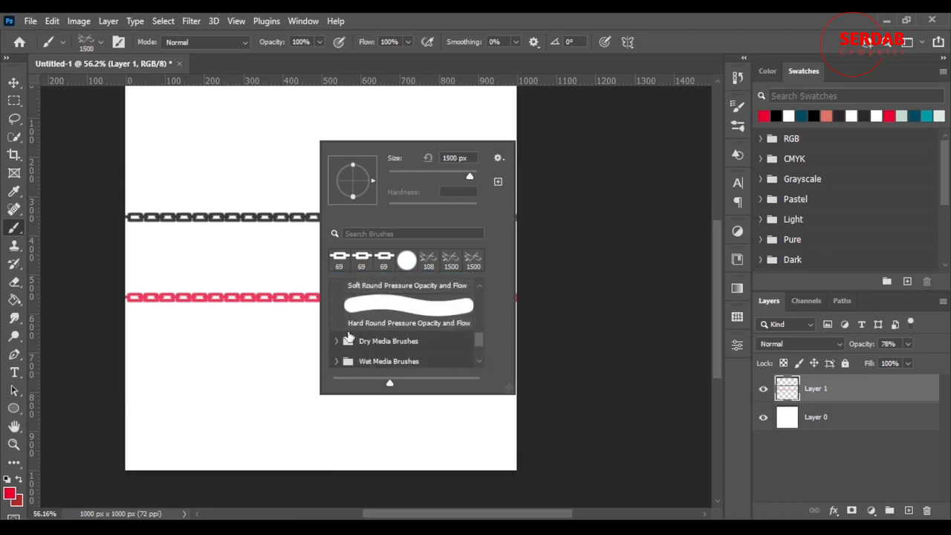
scroll(351, 336, up, 1)
scroll(352, 336, up, 3)
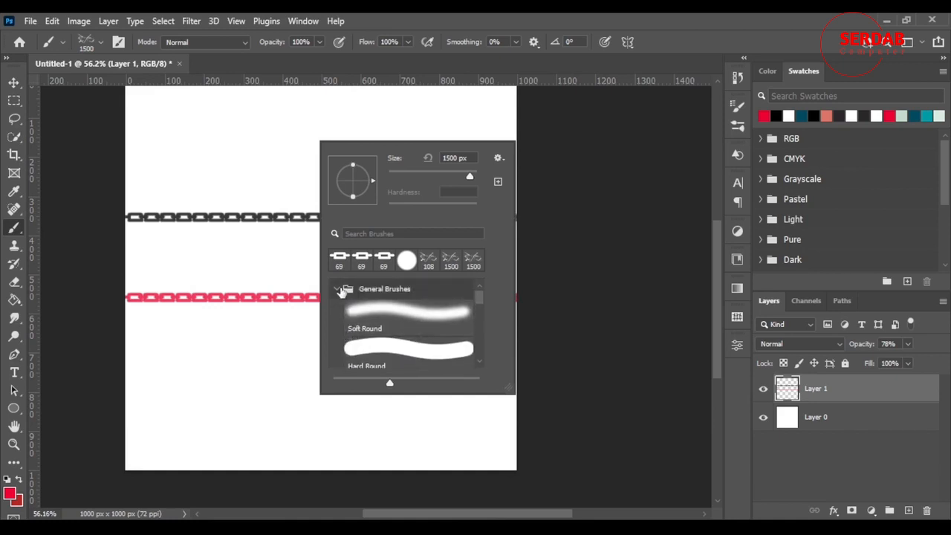
click(342, 291)
scroll(379, 323, down, 2)
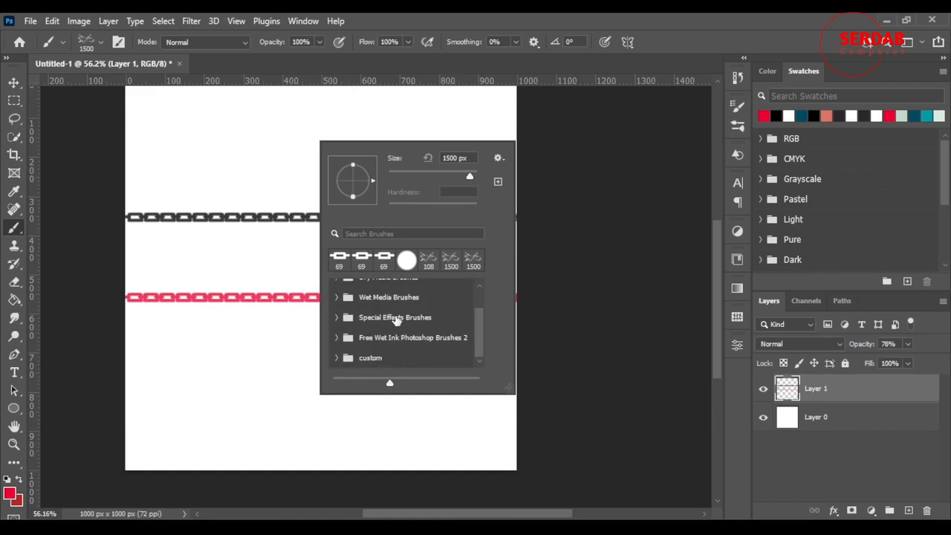
Step: Switch to the Move tool and examine the black and red chains with the whole canvas in view
click(14, 83)
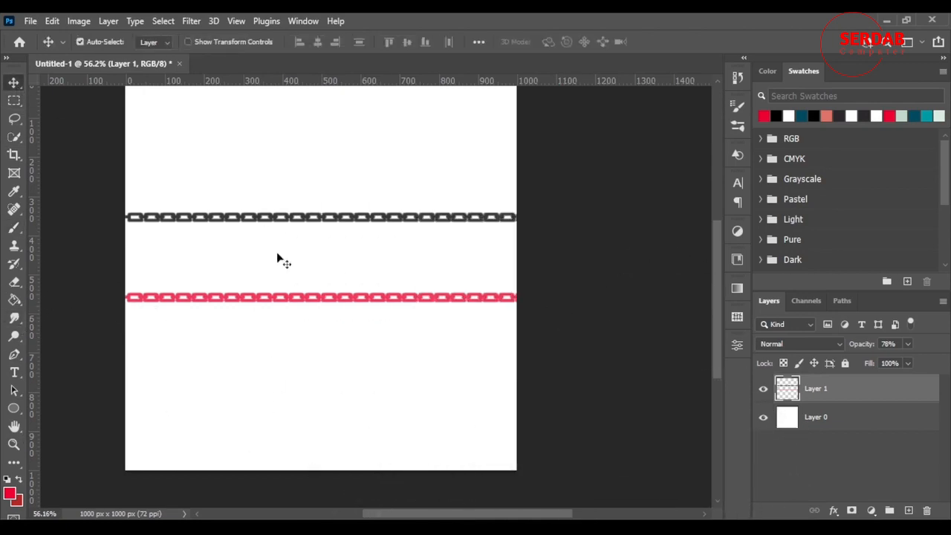
scroll(312, 268, up, 2)
scroll(346, 282, down, 3)
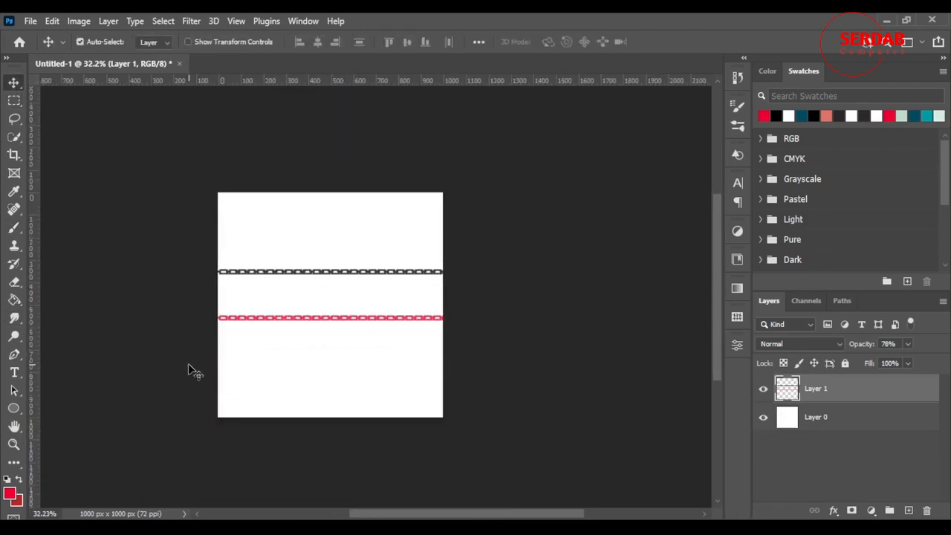
scroll(186, 369, up, 2)
scroll(221, 365, down, 3)
scroll(213, 359, up, 2)
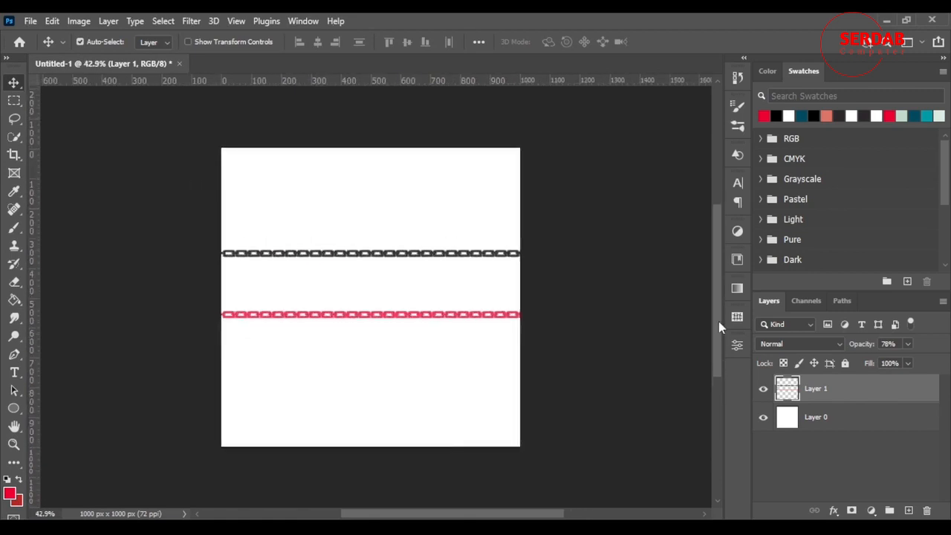
scroll(718, 321, up, 2)
scroll(719, 313, down, 1)
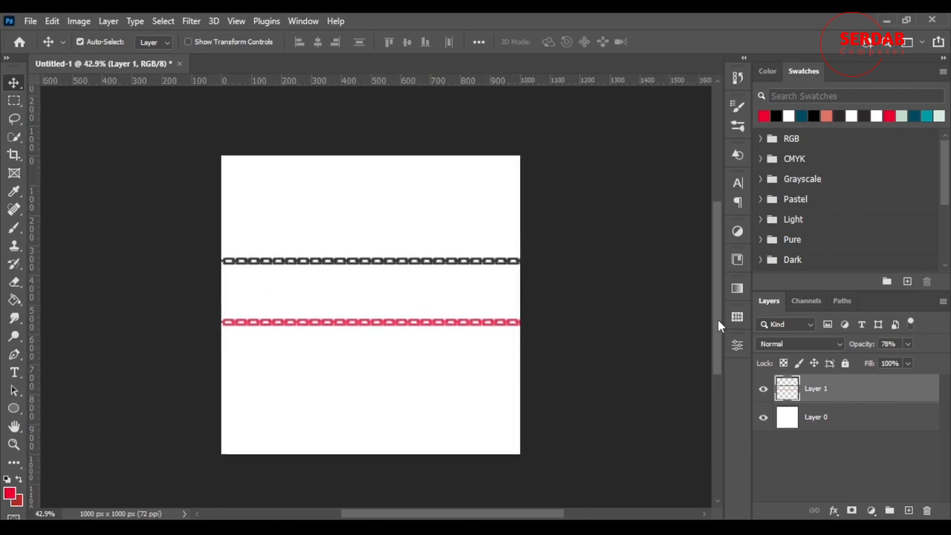